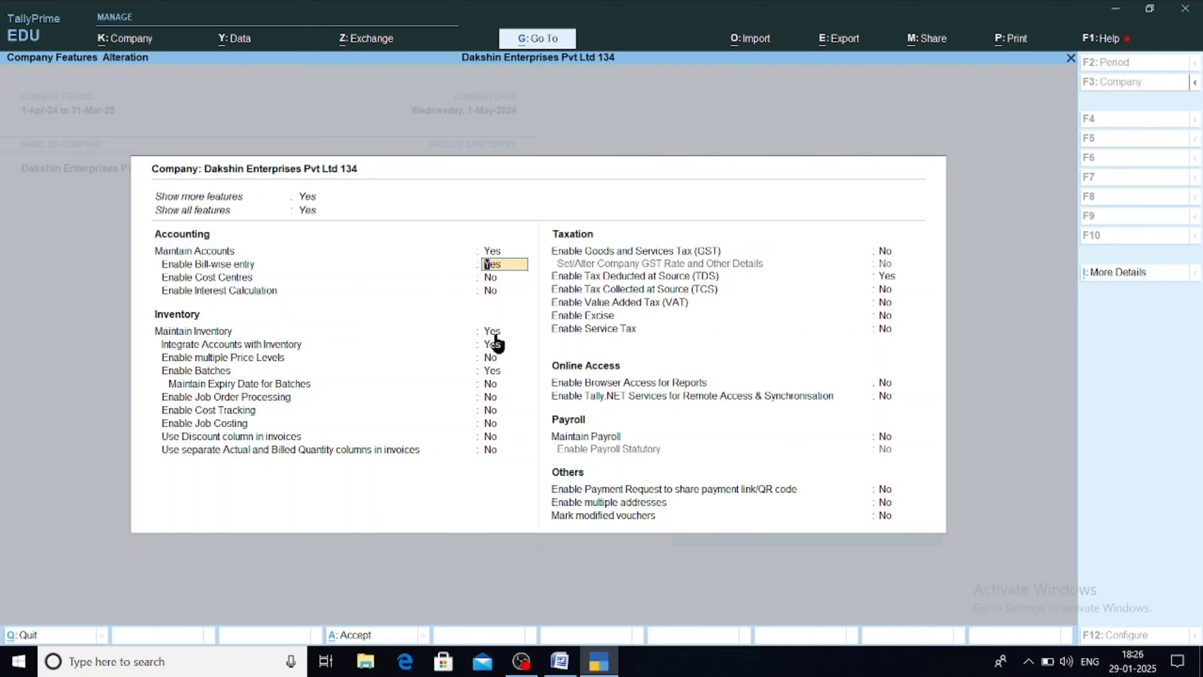
Step: Confirm Enable Bill-wise entry is Yes in F11 Company Features, then quit without saving
left_click(493, 343)
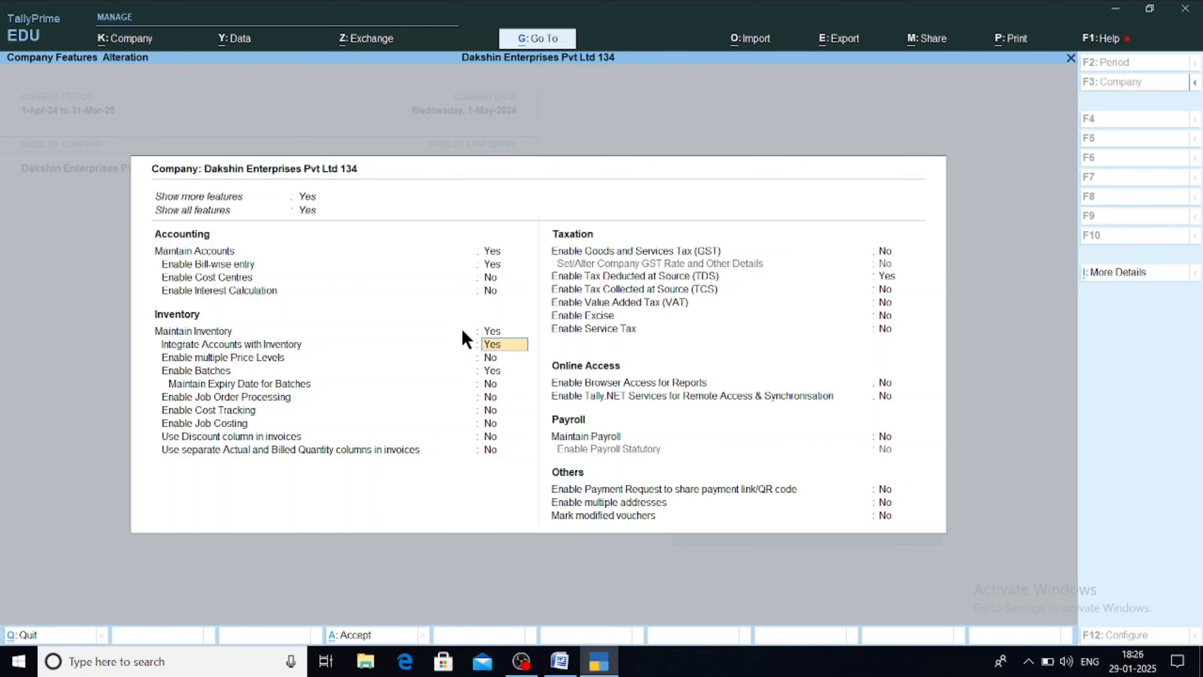
key("Escape")
key("y")
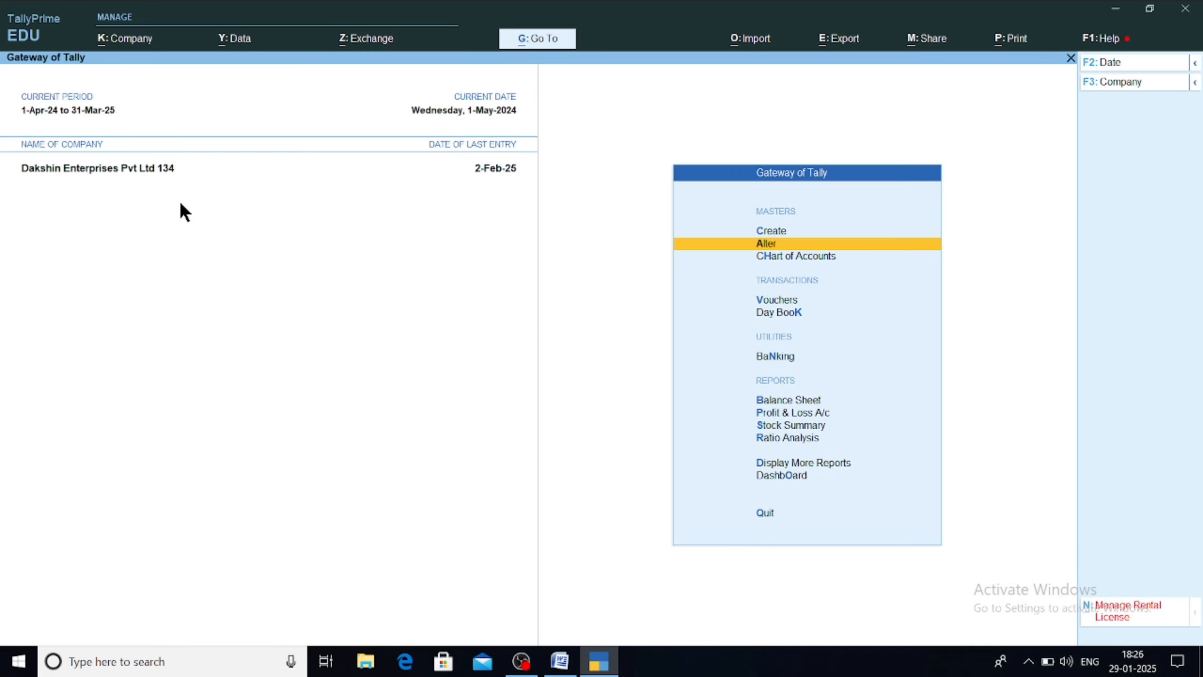
Step: Open the supplier ledger in Alter and confirm Sundry Creditors group with bill-by-bill balances Yes
key("Return")
key("Down")
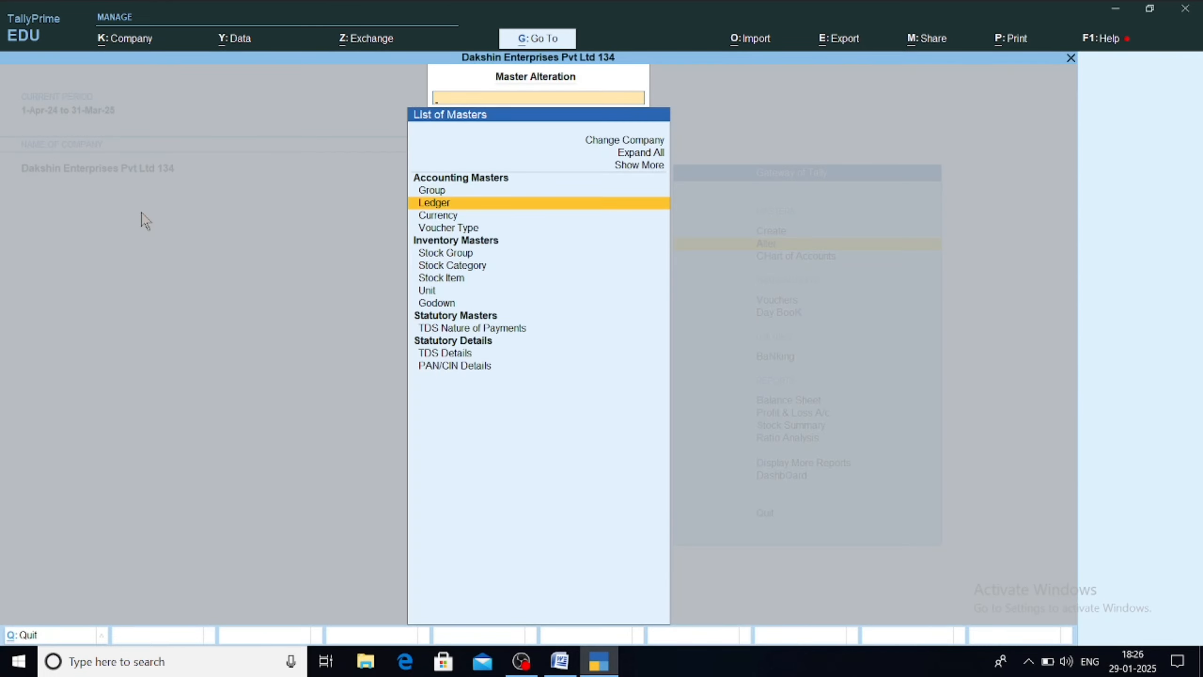
key("Return")
key("Return")
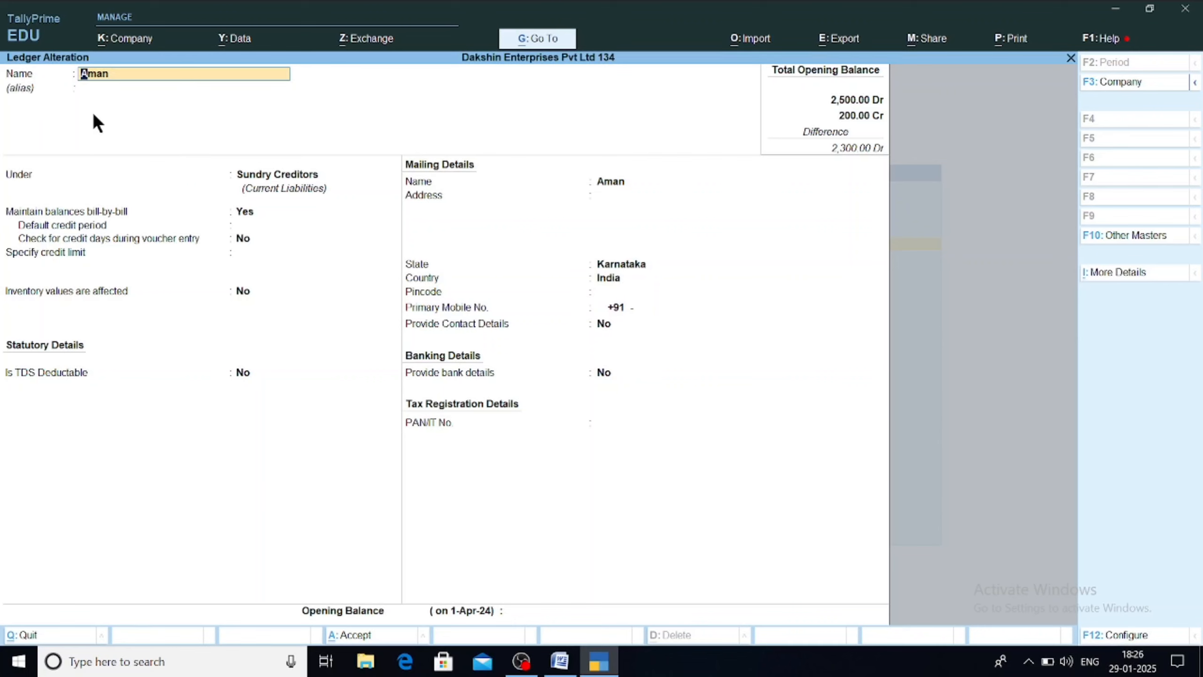
key("Return")
key("Return")
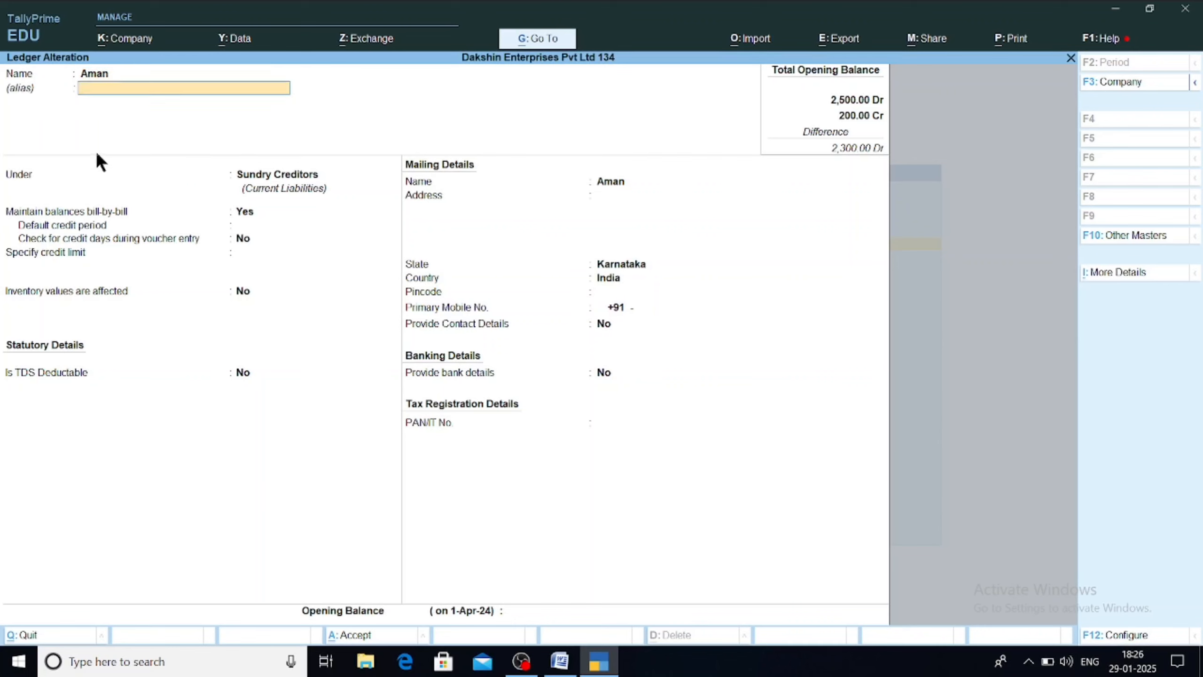
key("Return")
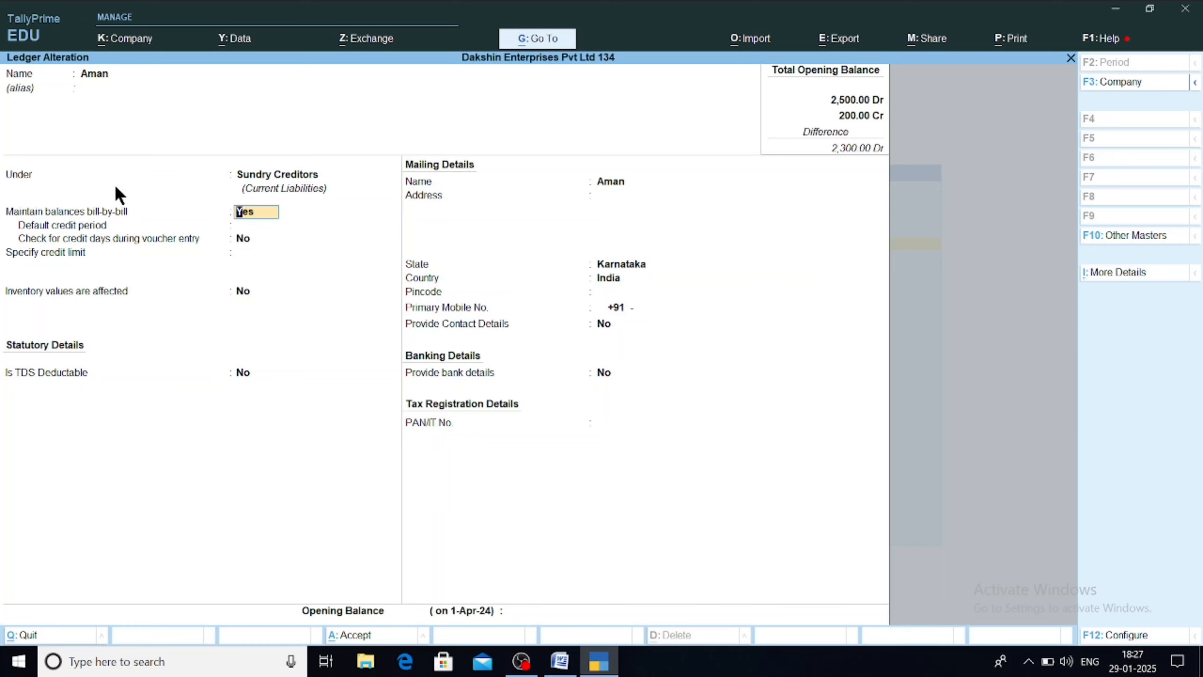
key("Return")
Step: Review the credit-days and mailing fields (state Karnataka), then quit the ledger without saving
key("Return")
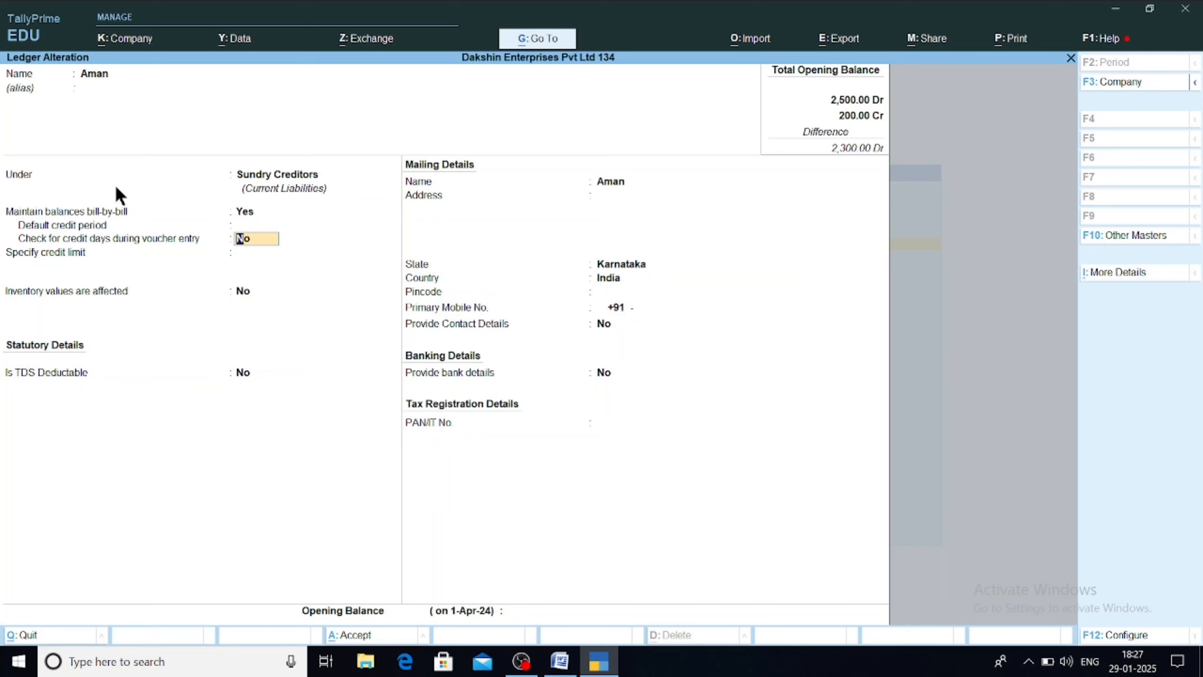
key("Return")
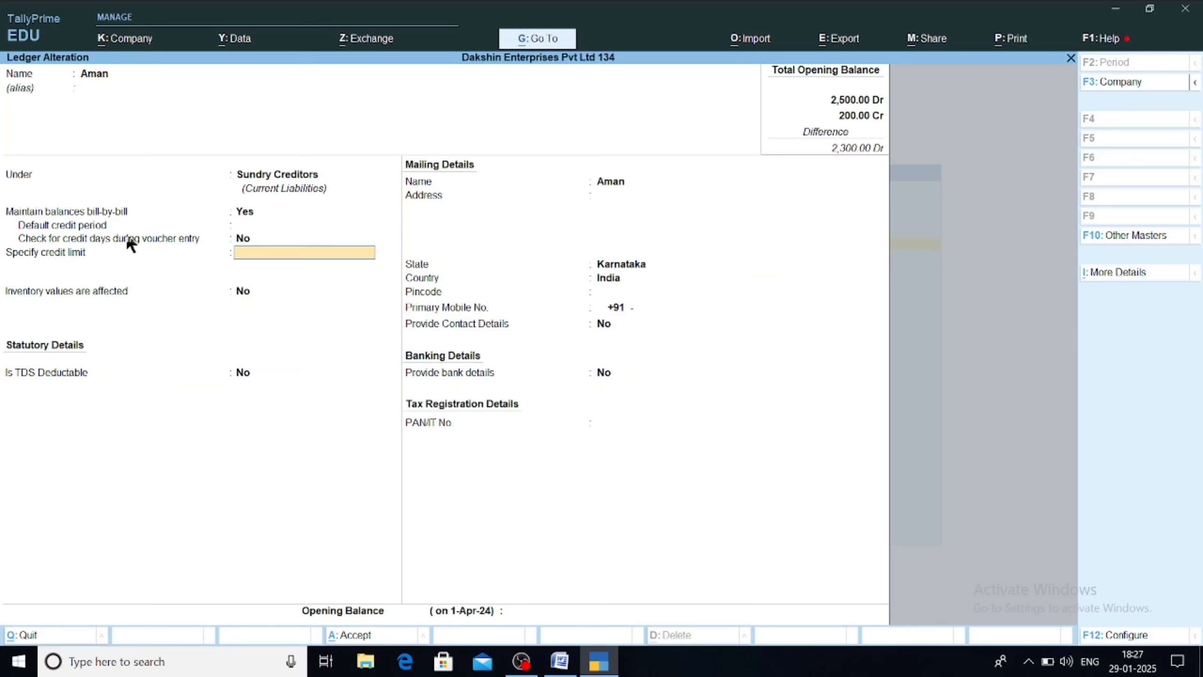
key("Return")
key("Return")
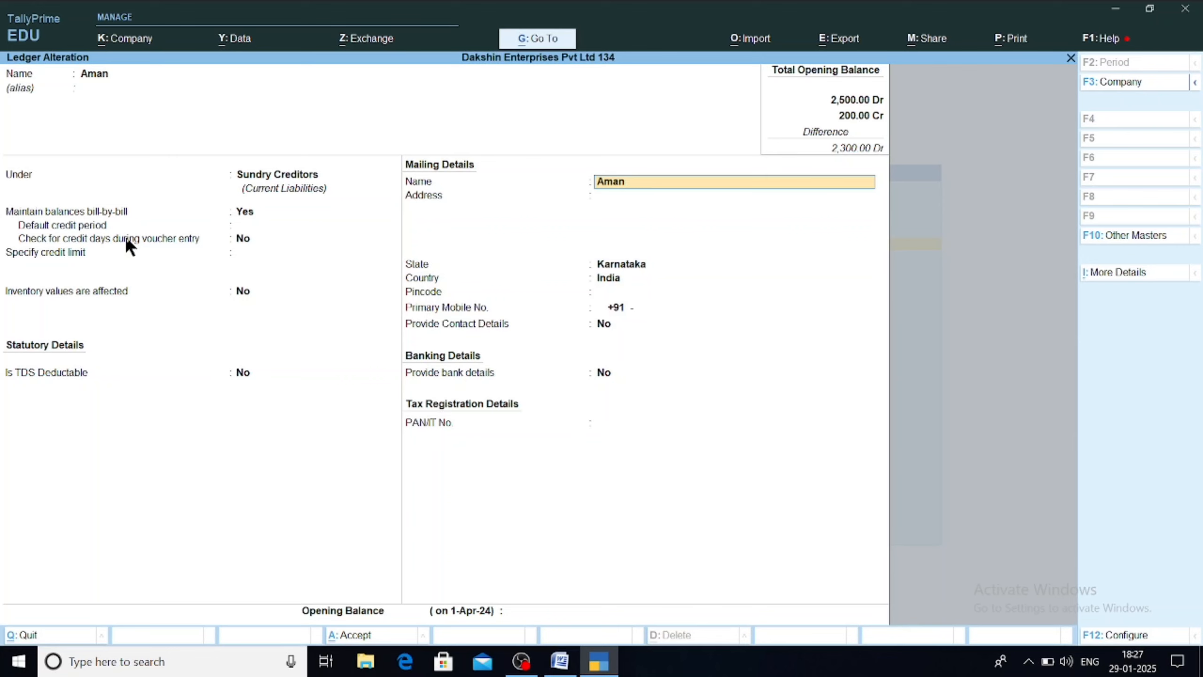
key("Return")
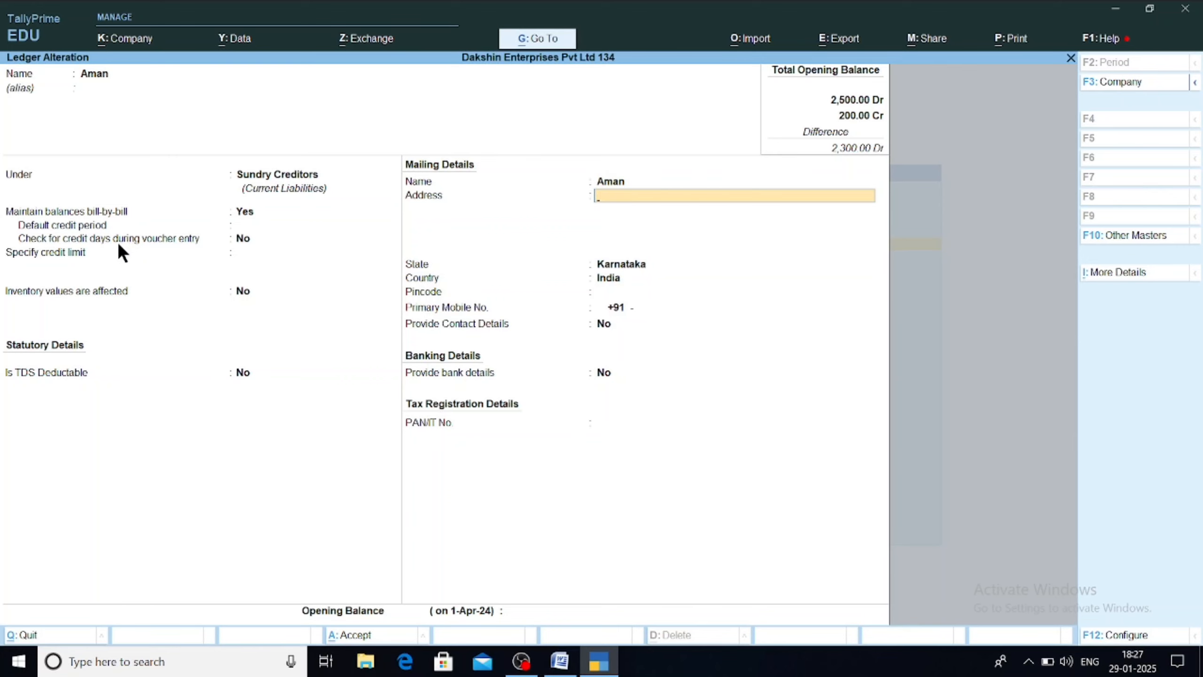
key("Return")
key("Return")
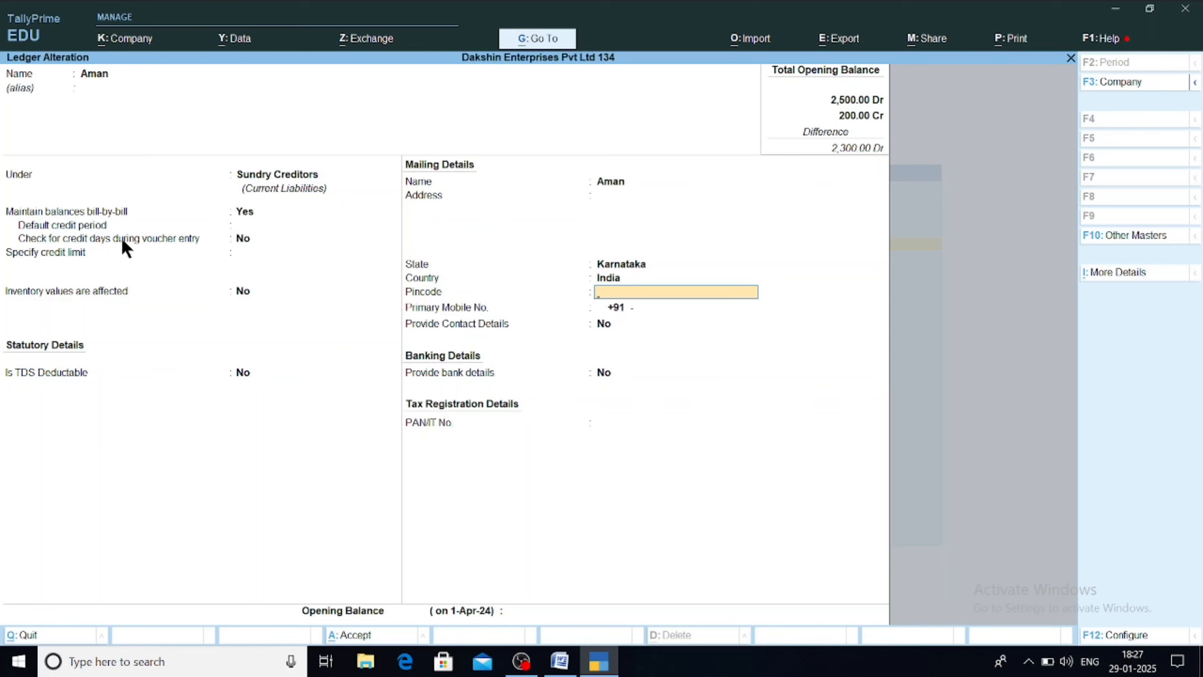
key("Escape")
type("y")
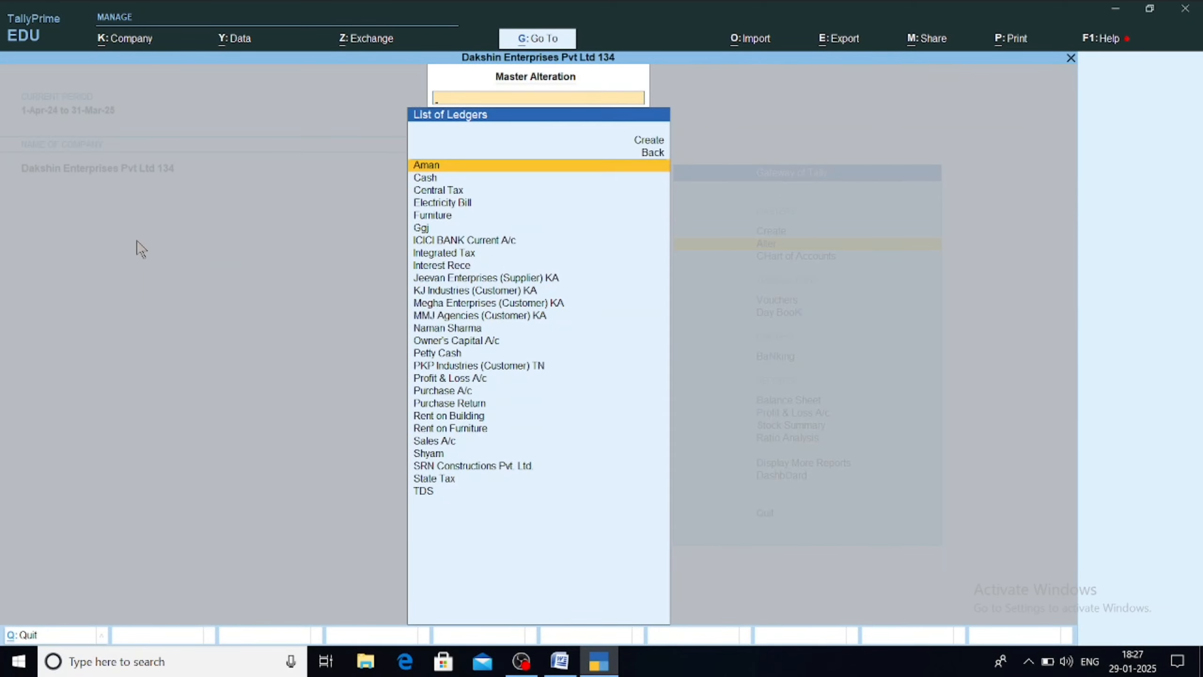
type("Na")
Step: Check the debtor ledger is under Sundry Debtors with bill-by-bill Yes, then quit without saving
key("Return")
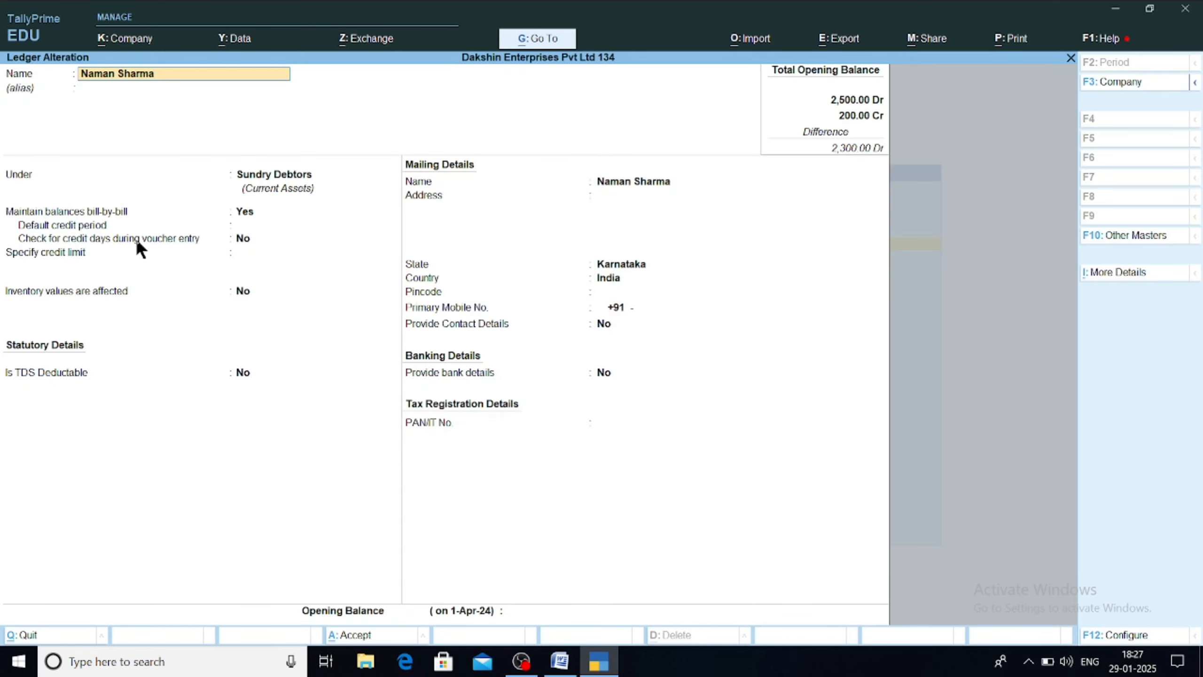
key("Return")
key("Return")
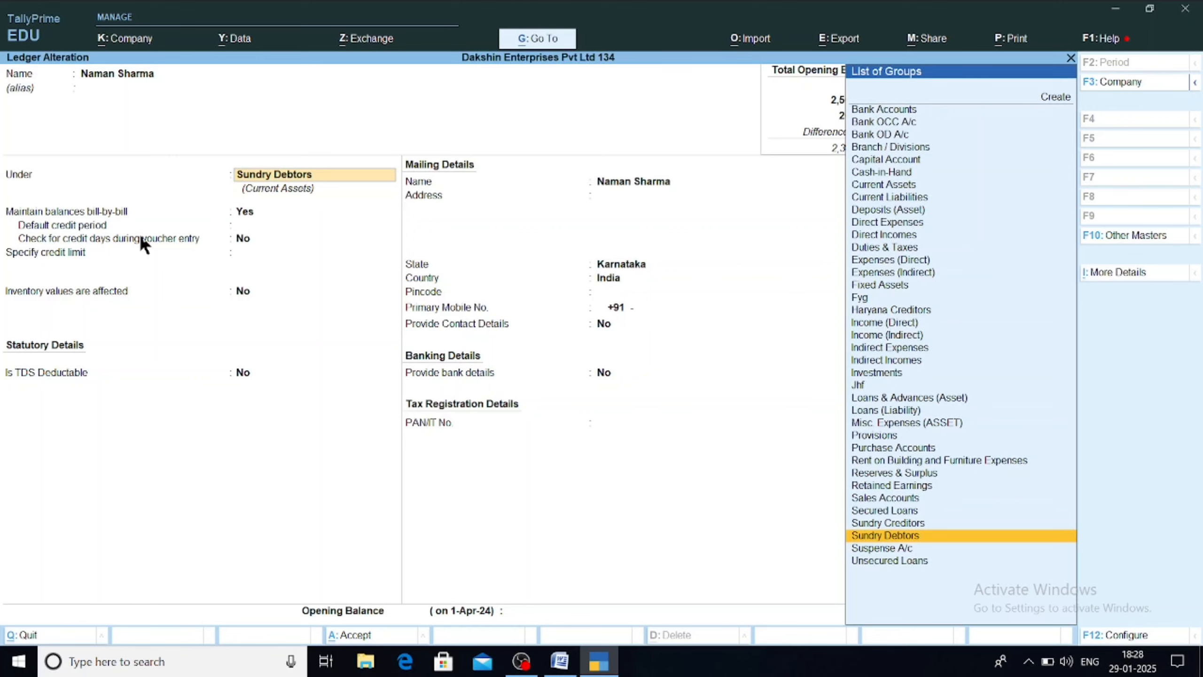
key("Return")
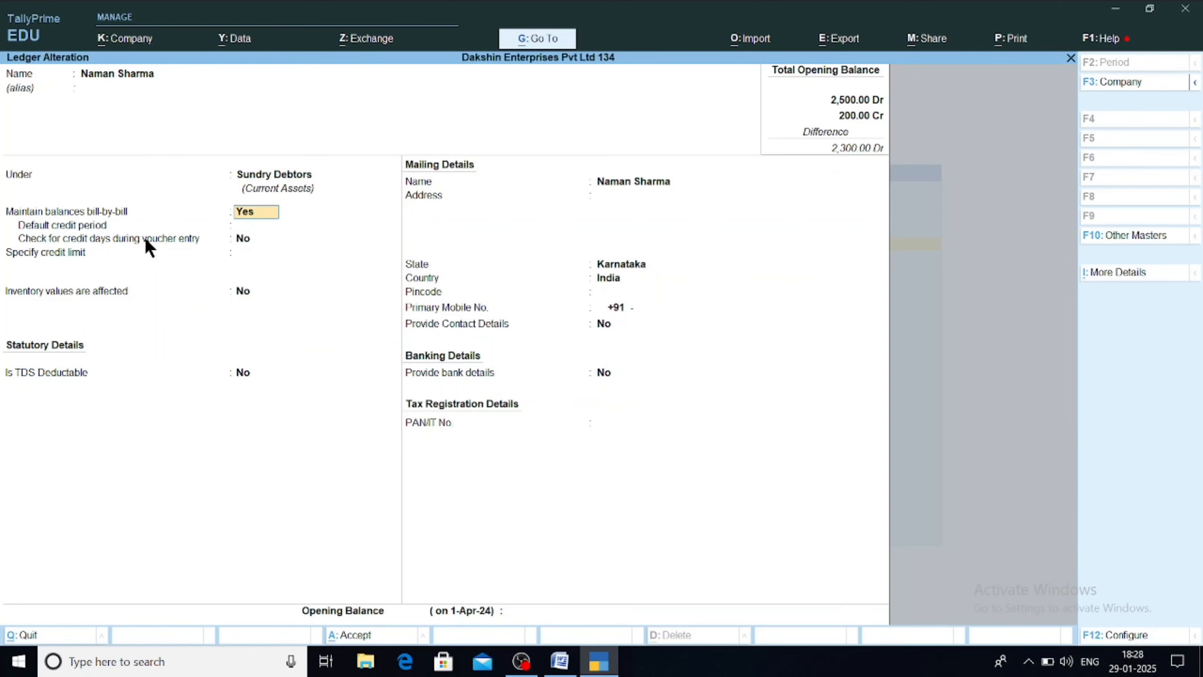
key("BackSpace")
key("Escape")
key("y")
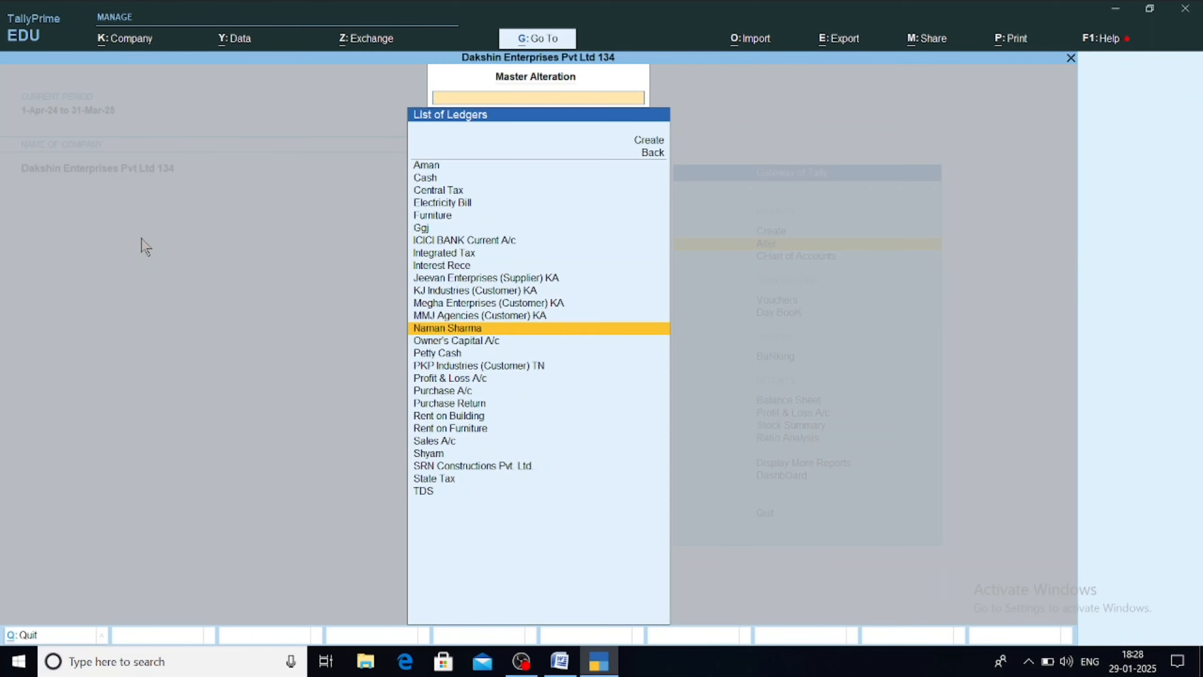
Step: Close master alteration back to the Gateway of Tally and move to the Day Book entry
key("Escape")
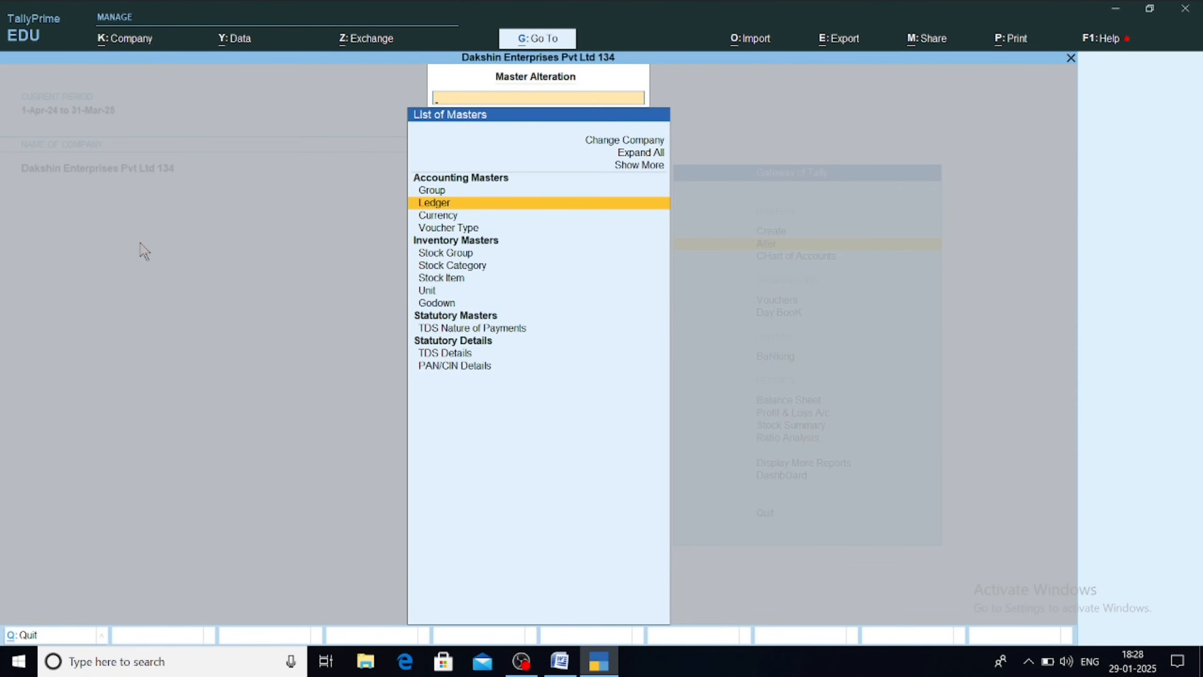
key("Escape")
key("Down")
key("Down")
key("Down")
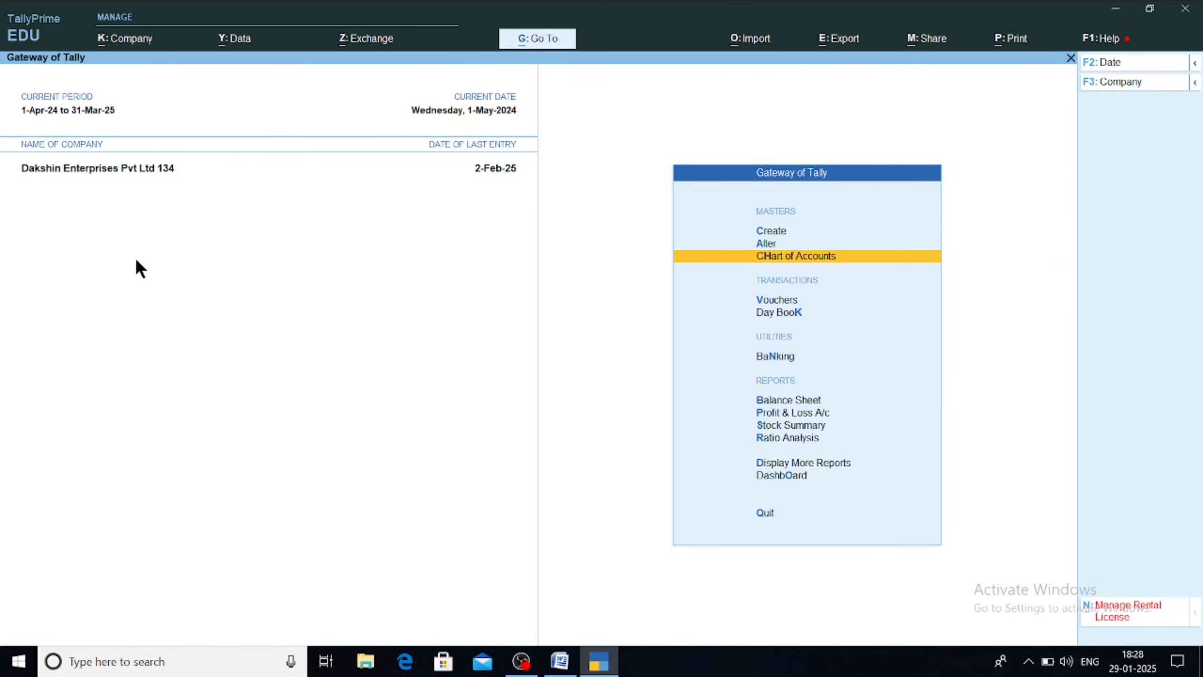
key("Up")
key("Return")
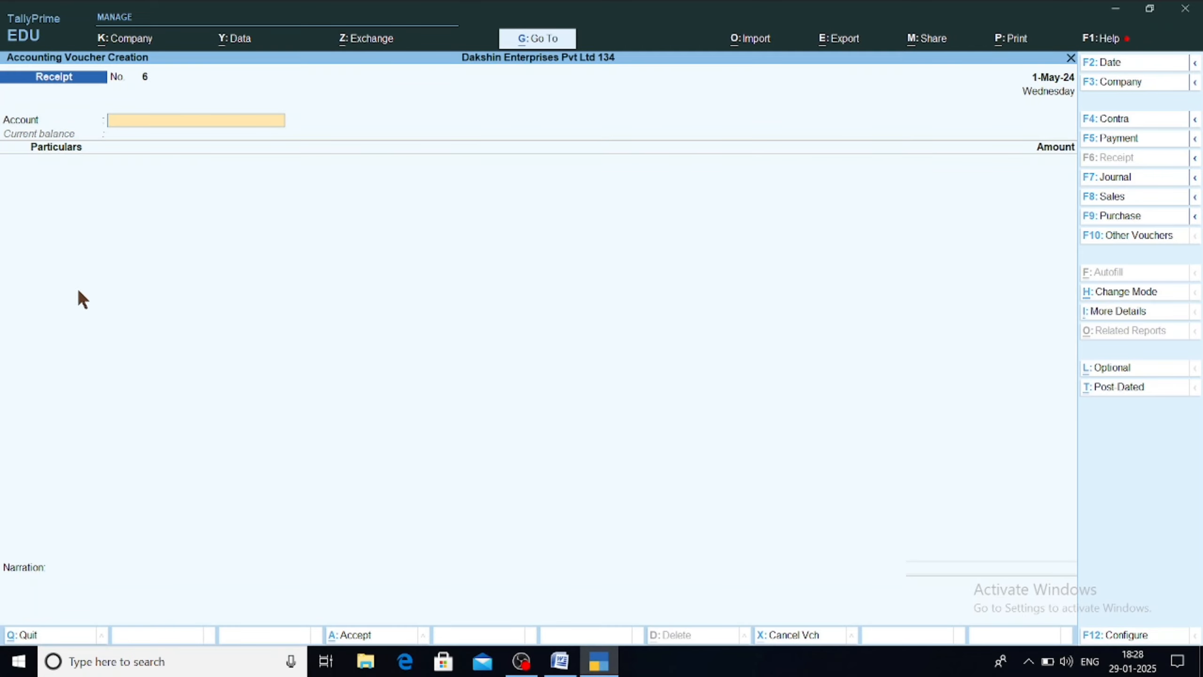
key("Escape")
key("Down")
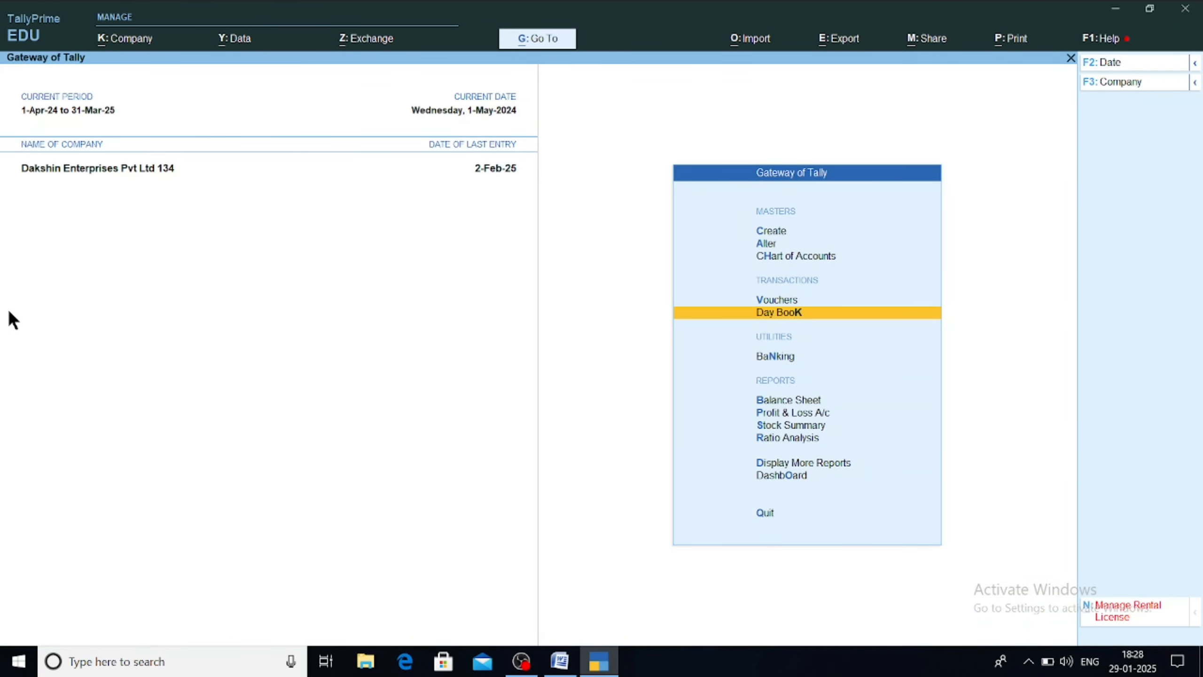
Step: Open purchase voucher No. 2 from the Day Book, keeping its date, invoice number and Item Invoice mode
key("Return")
key("Return")
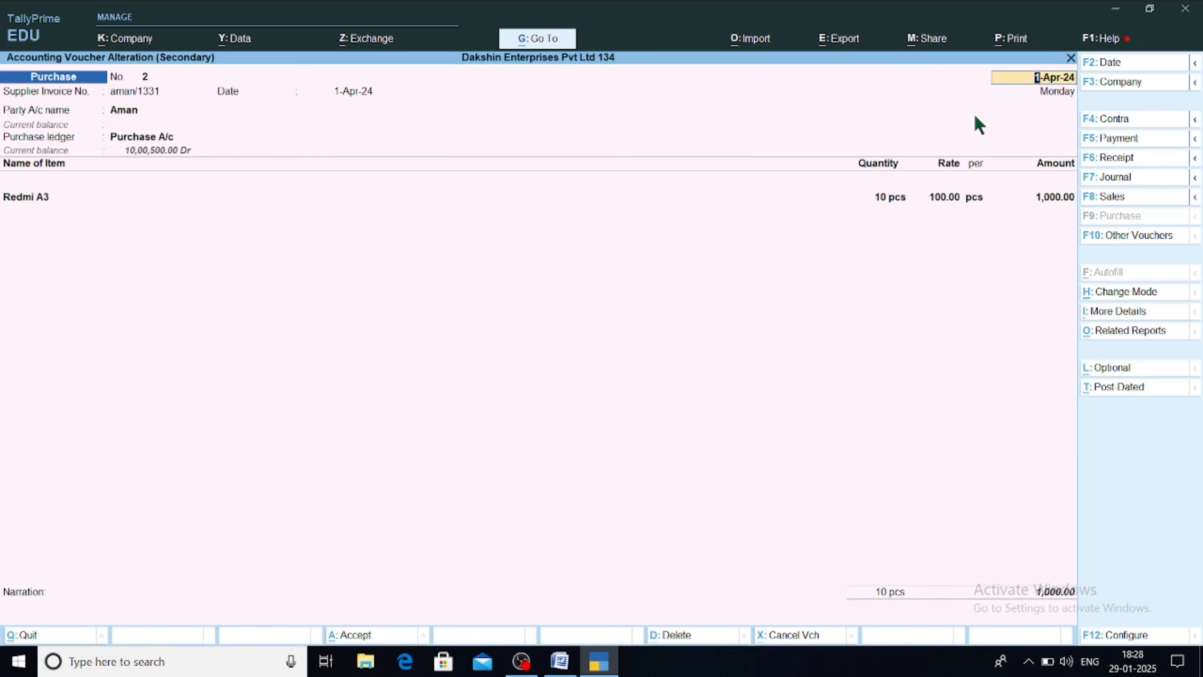
key("F2")
key("Escape")
key("Escape")
left_click(132, 90)
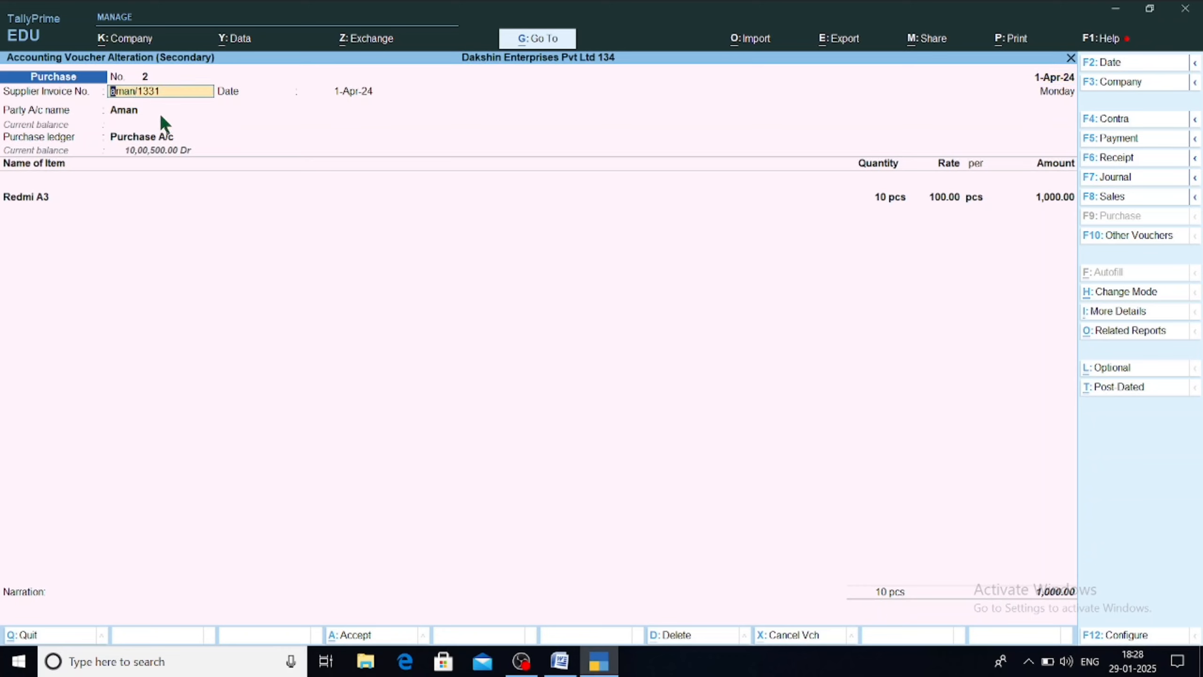
key("Return")
key("Return")
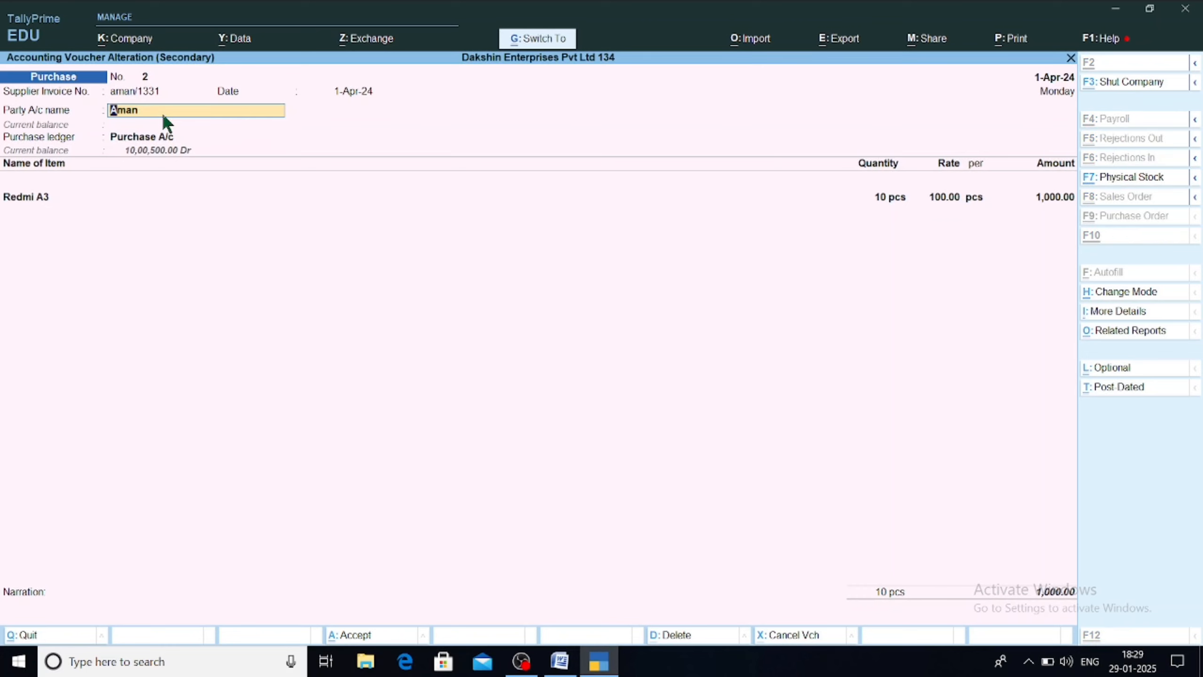
key("ctrl+h")
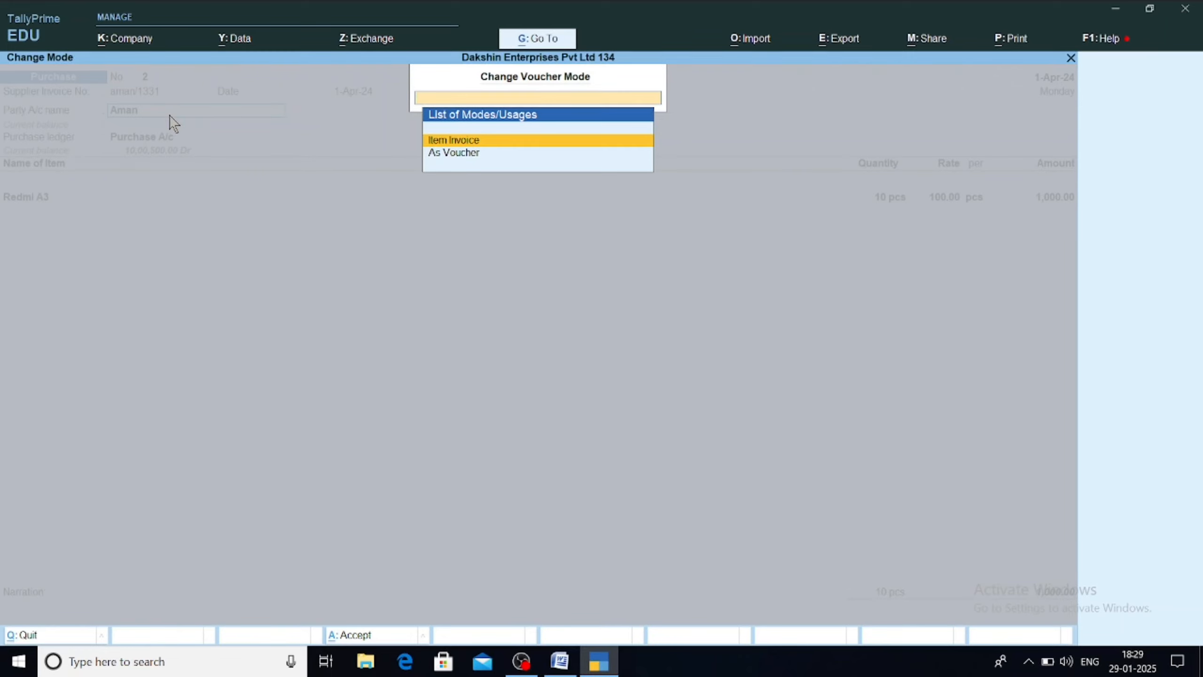
key("Return")
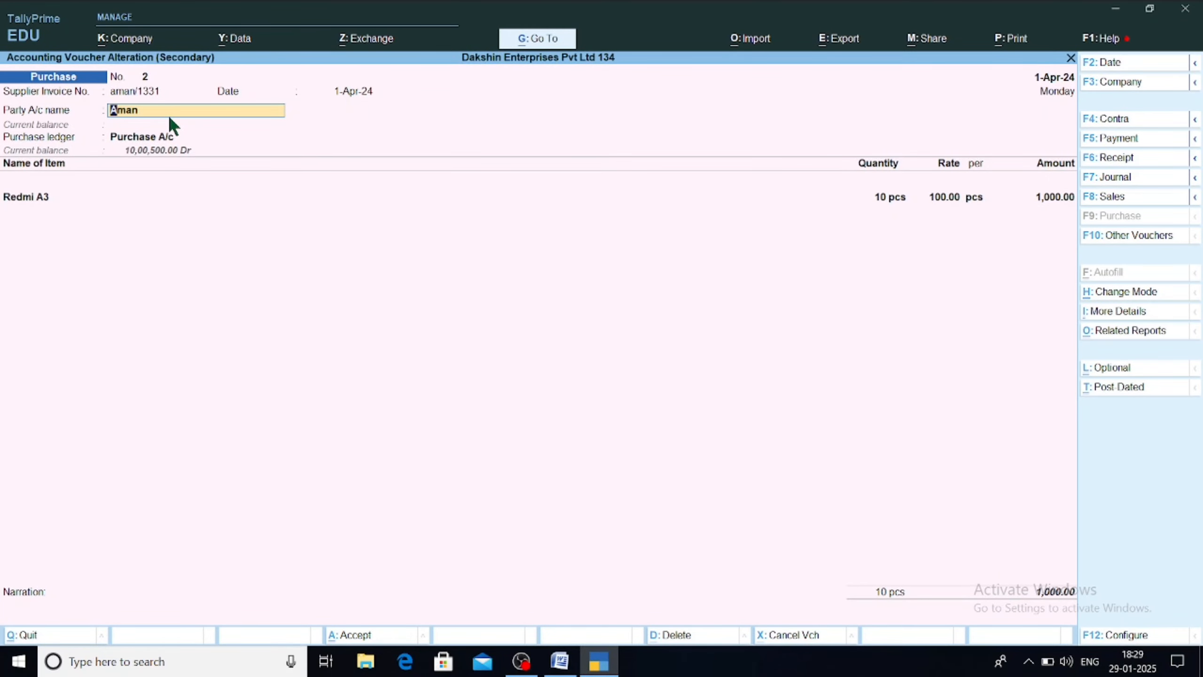
Step: Review the party details, Purchase A/c ledger and the Redmi A3 line of 10 pcs at 100.00
key("Return")
key("ctrl+a")
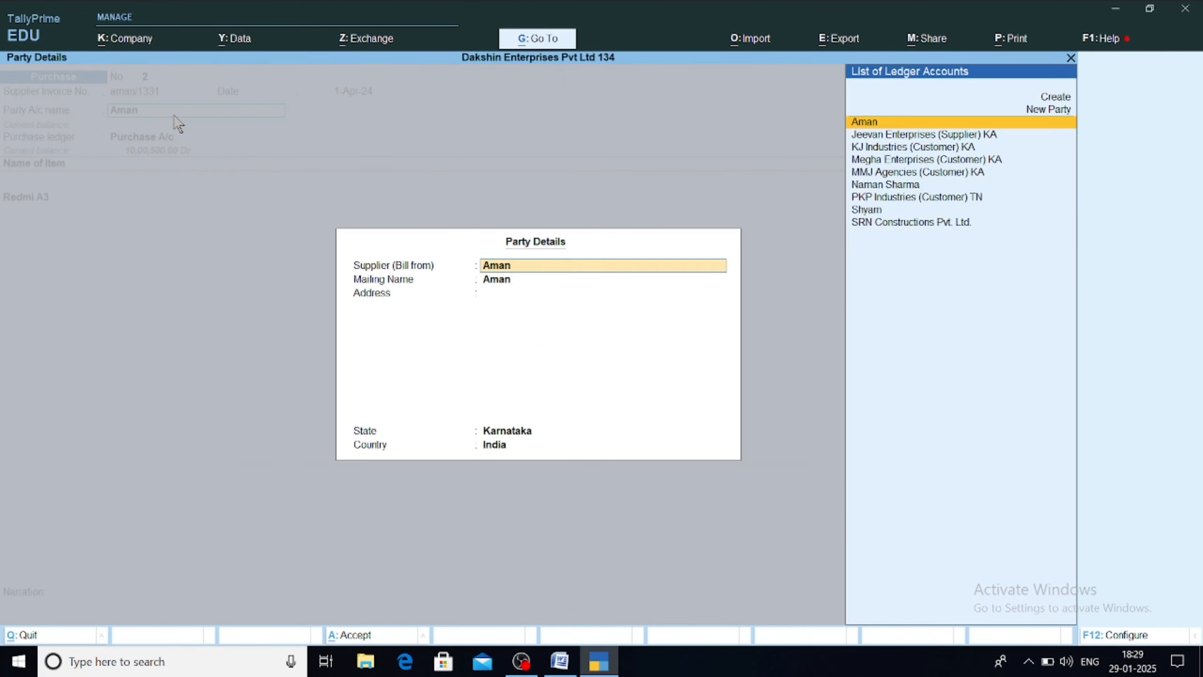
key("ctrl+a")
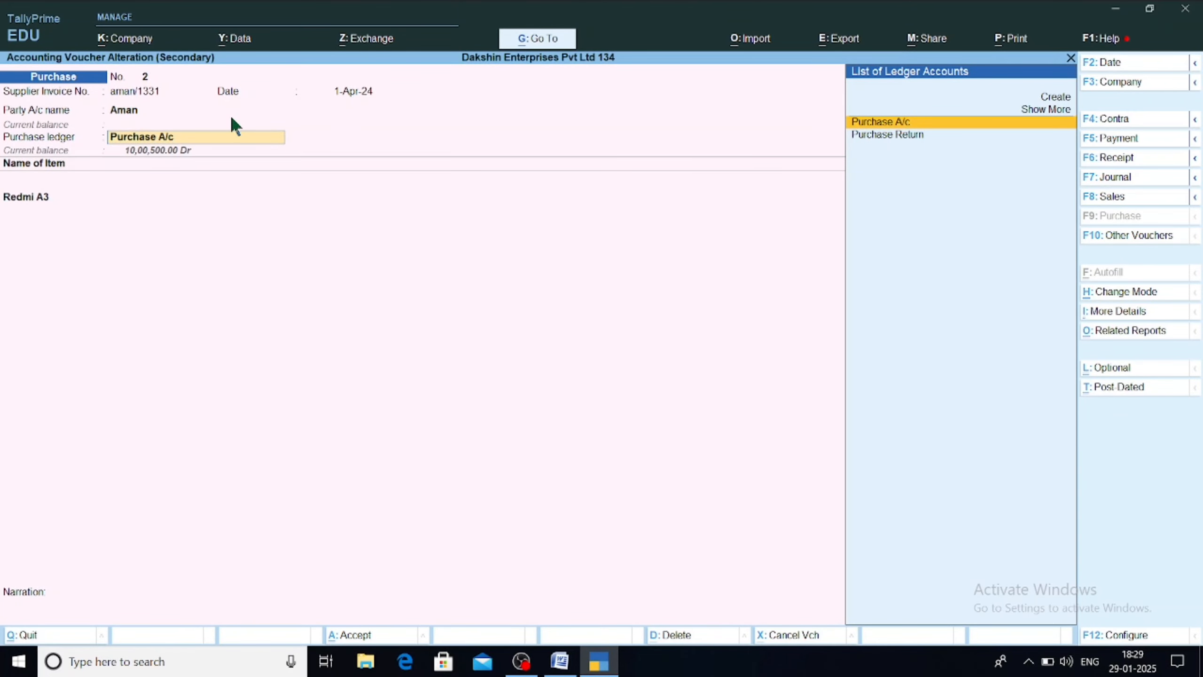
key("Return")
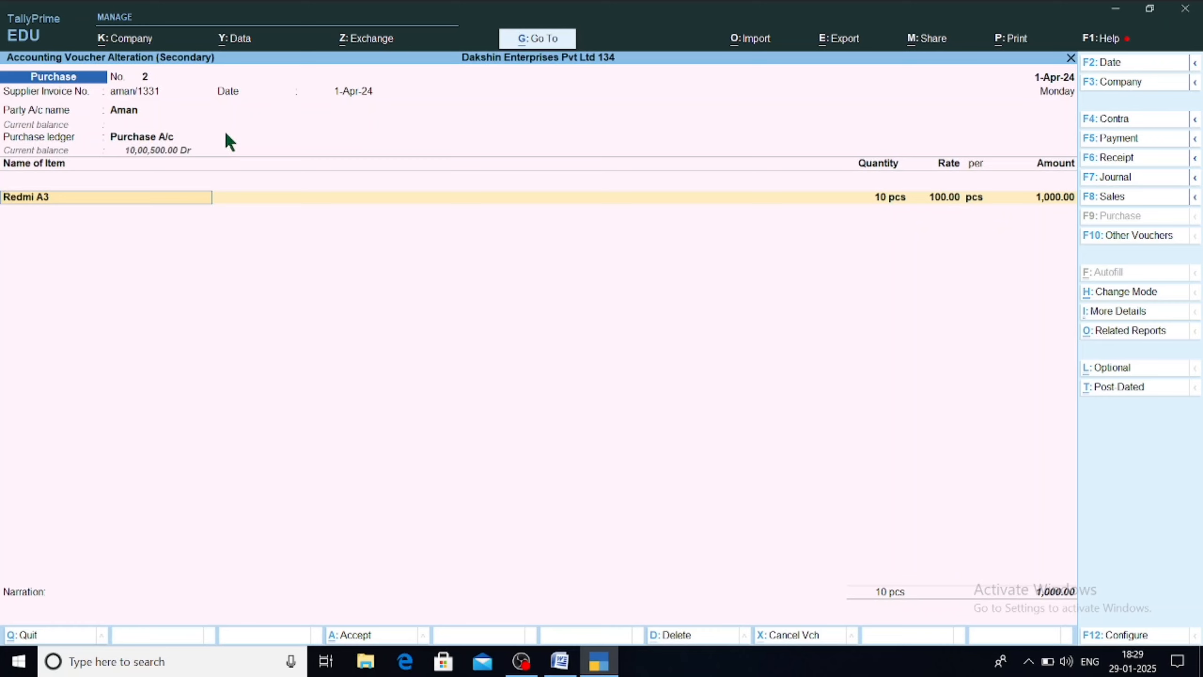
key("Return")
key("Return")
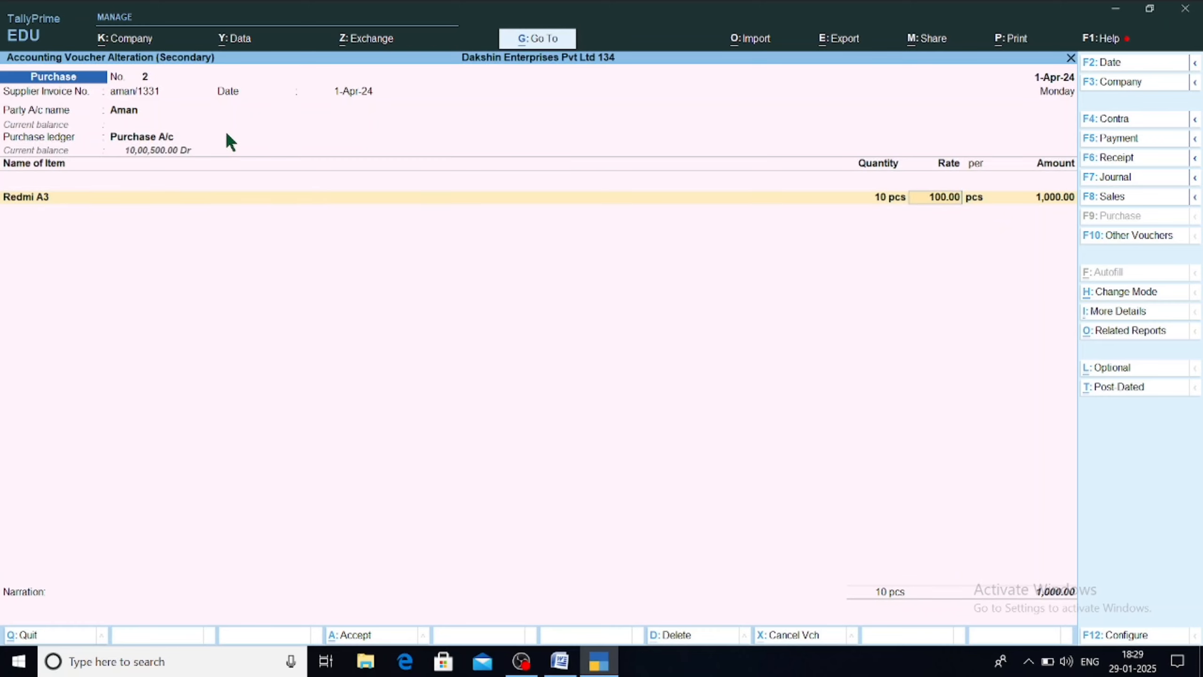
key("Return")
key("Return")
key("Return")
key("Return")
key("Return")
Step: Assign bill-wise New Ref 12 for 1,000.00 Cr and save purchase voucher No. 2
key("Return")
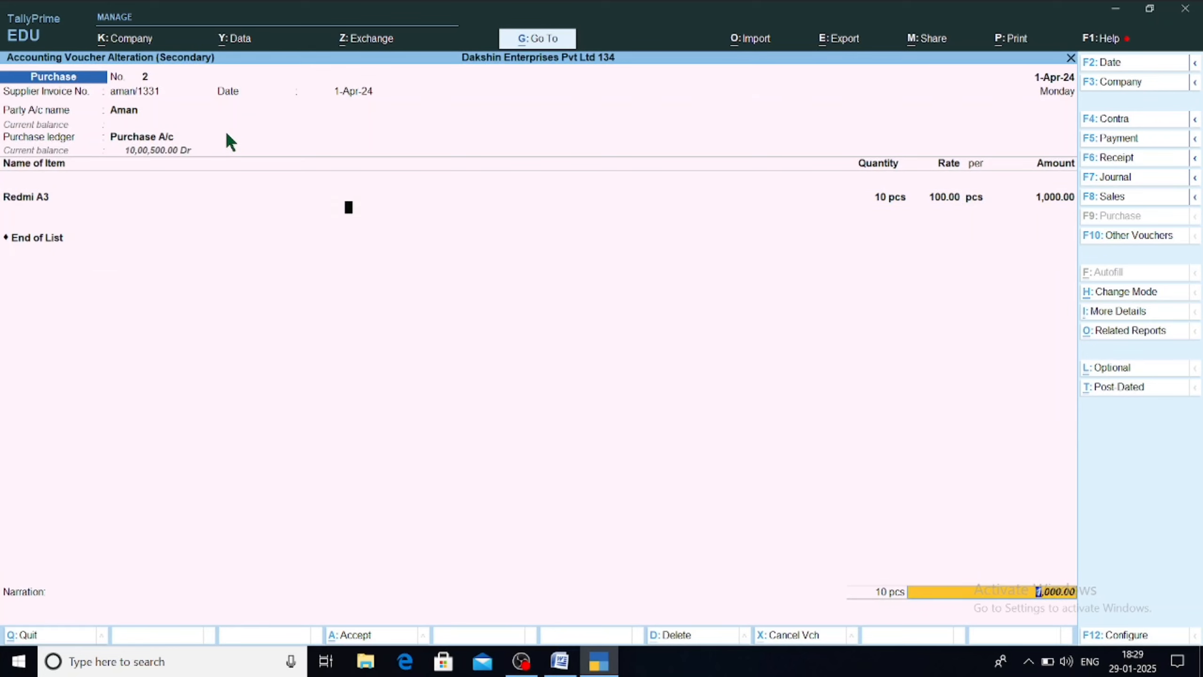
key("Return")
type("12")
key("Return")
key("Return")
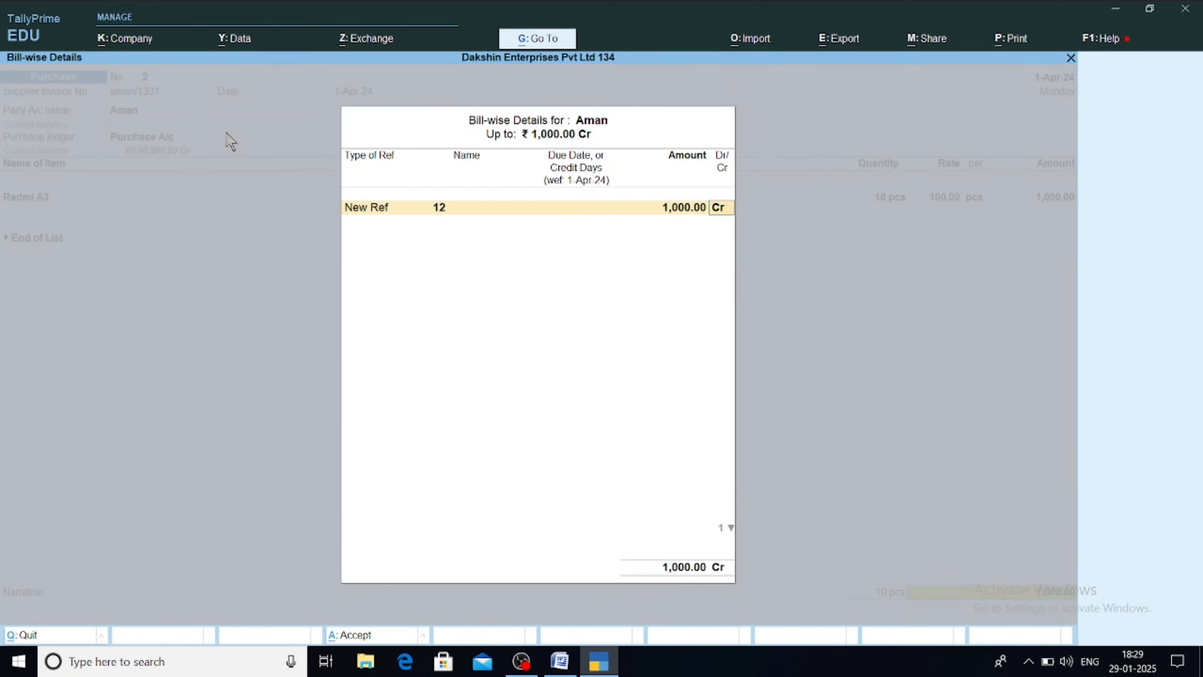
key("Return")
key("Return")
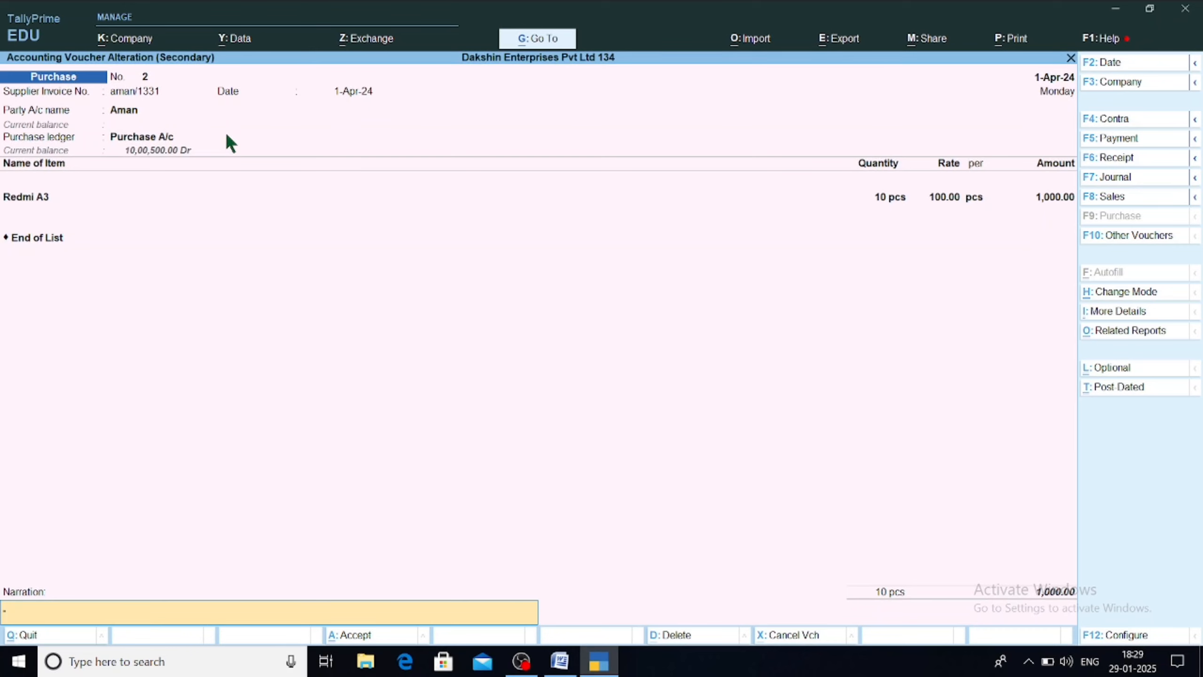
key("BackSpace")
key("BackSpace")
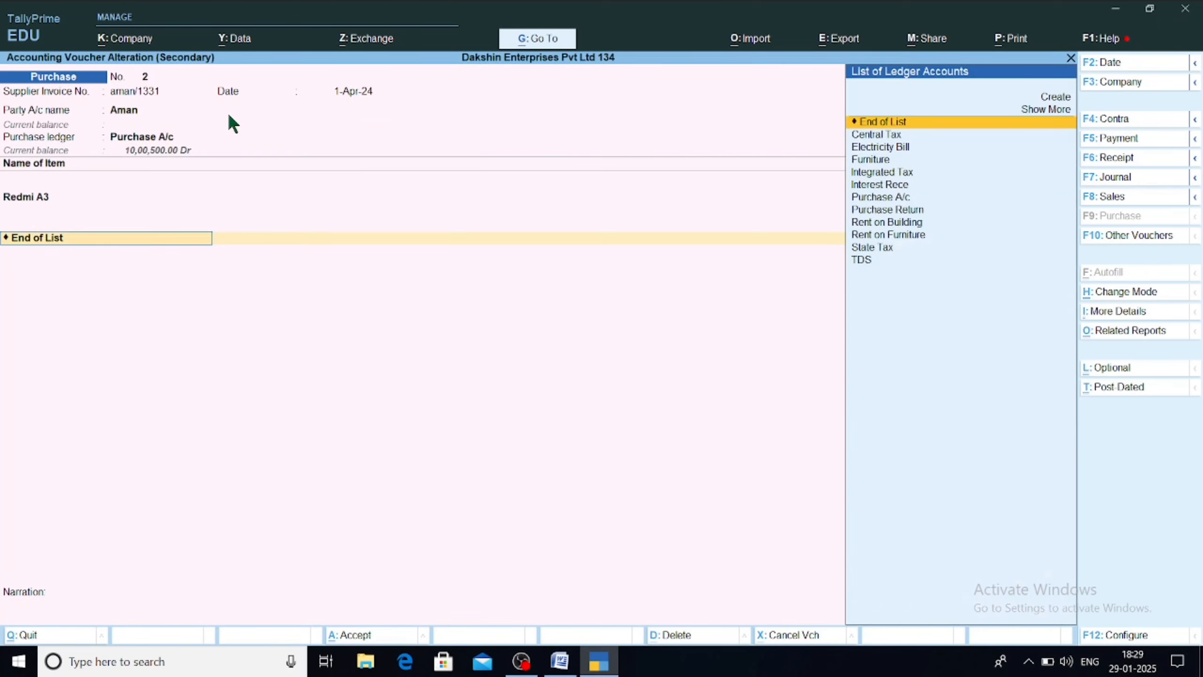
key("Return")
key("Return")
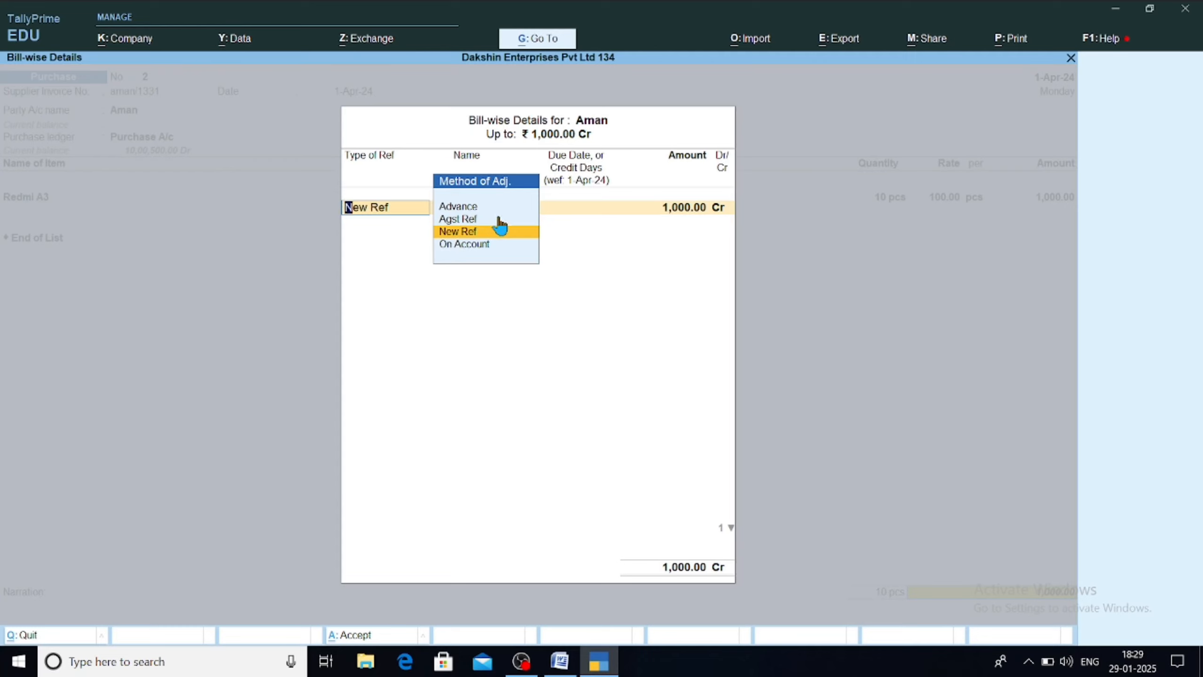
left_click(502, 230)
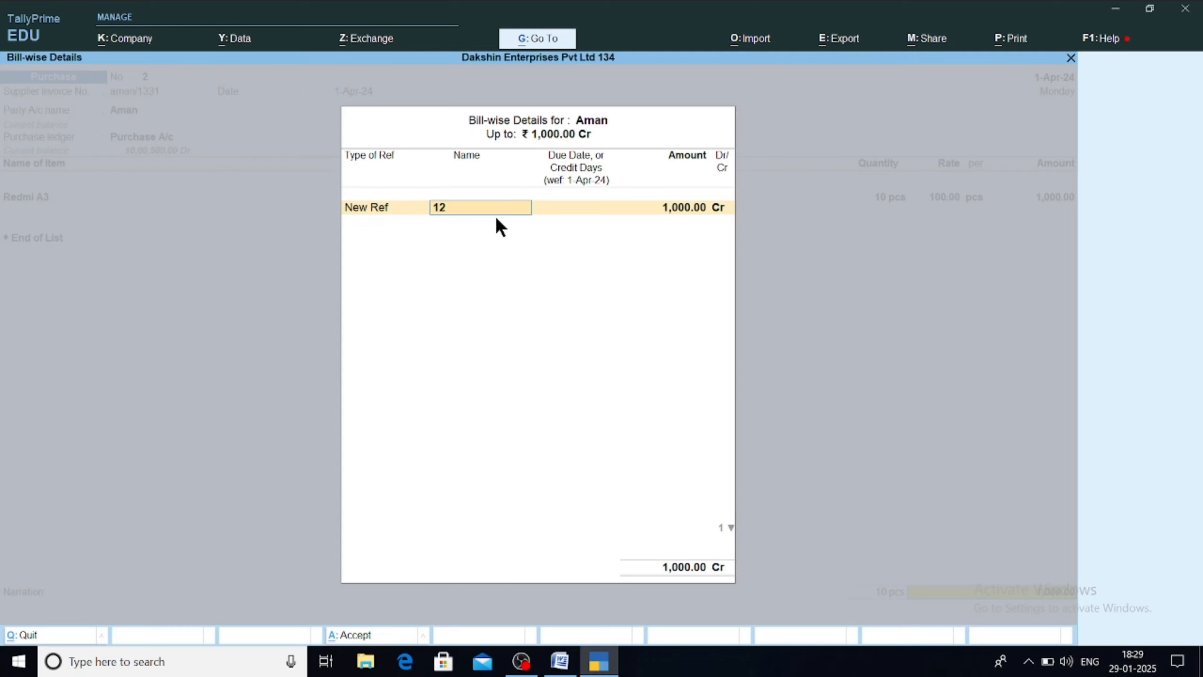
key("Return")
key("Return")
key("Return")
key("Return")
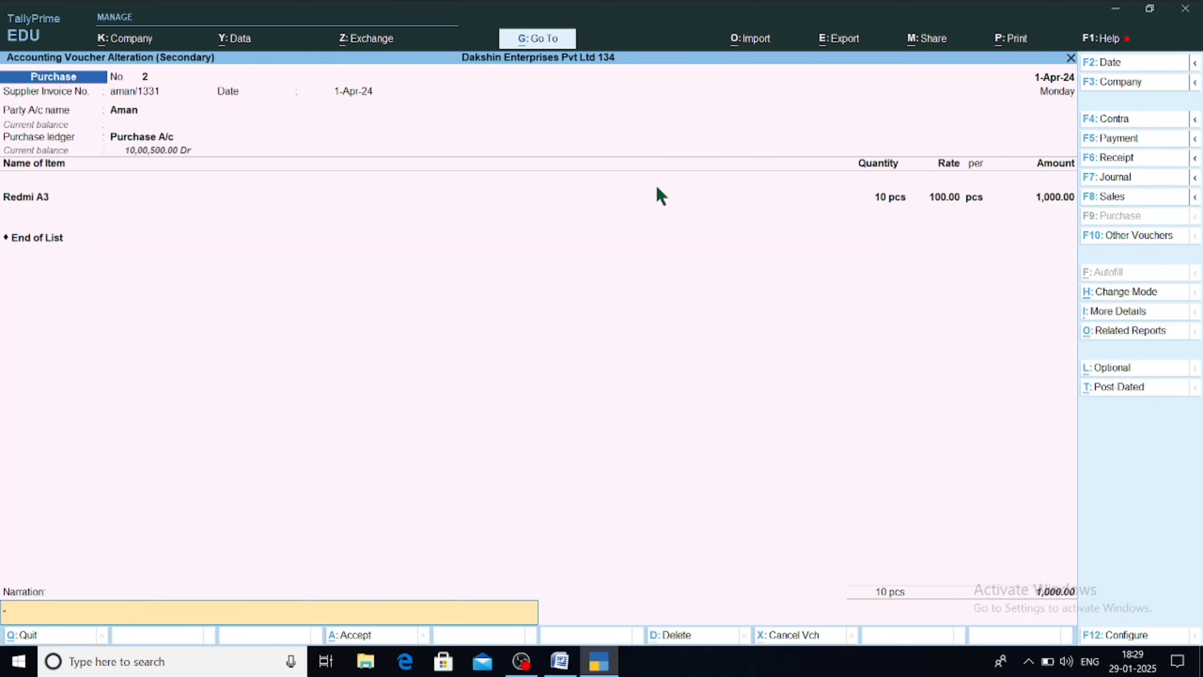
key("Return")
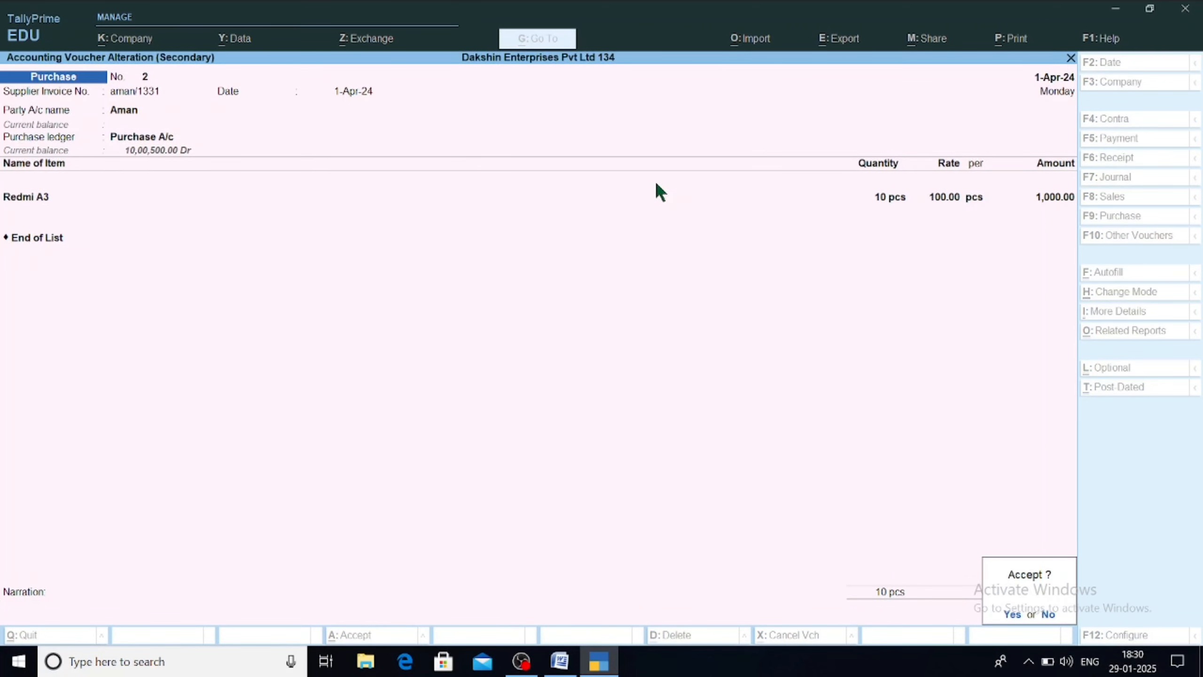
key("Return")
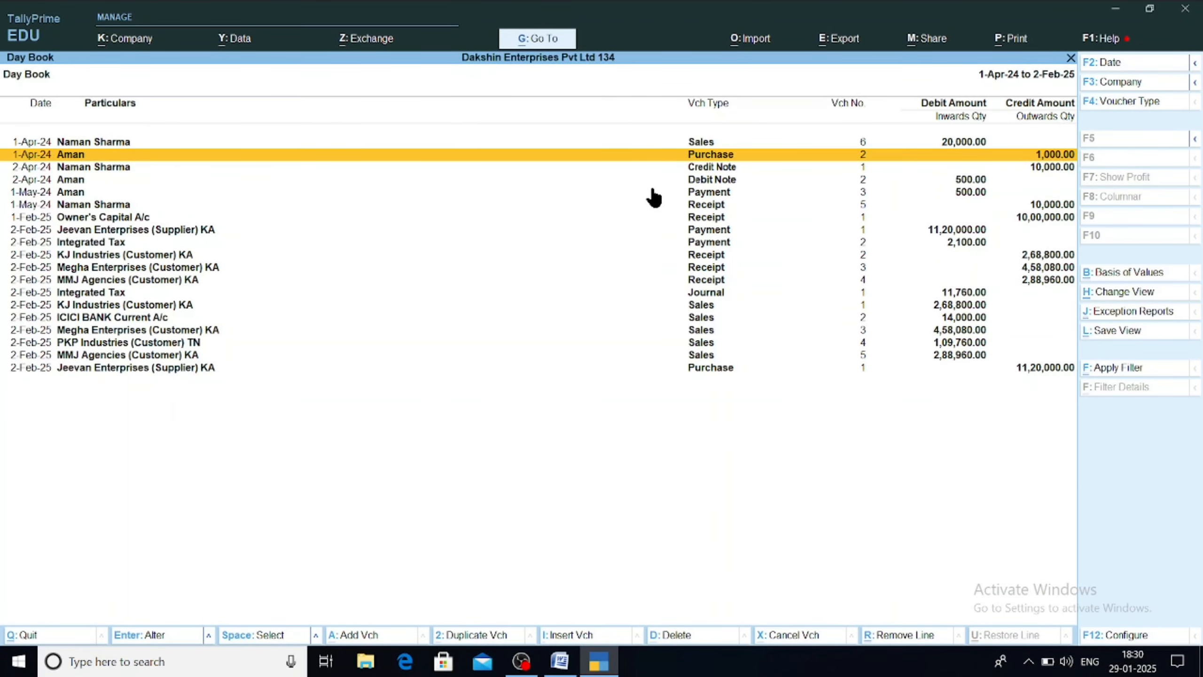
key("Up")
key("Return")
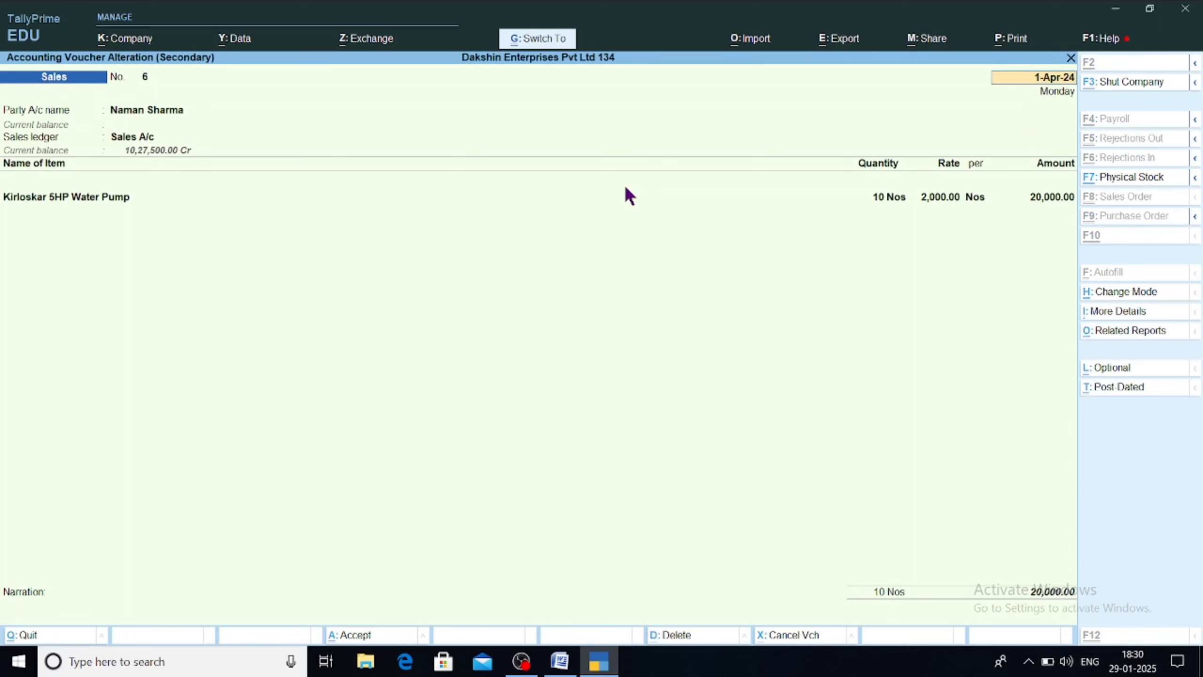
key("ctrl+h")
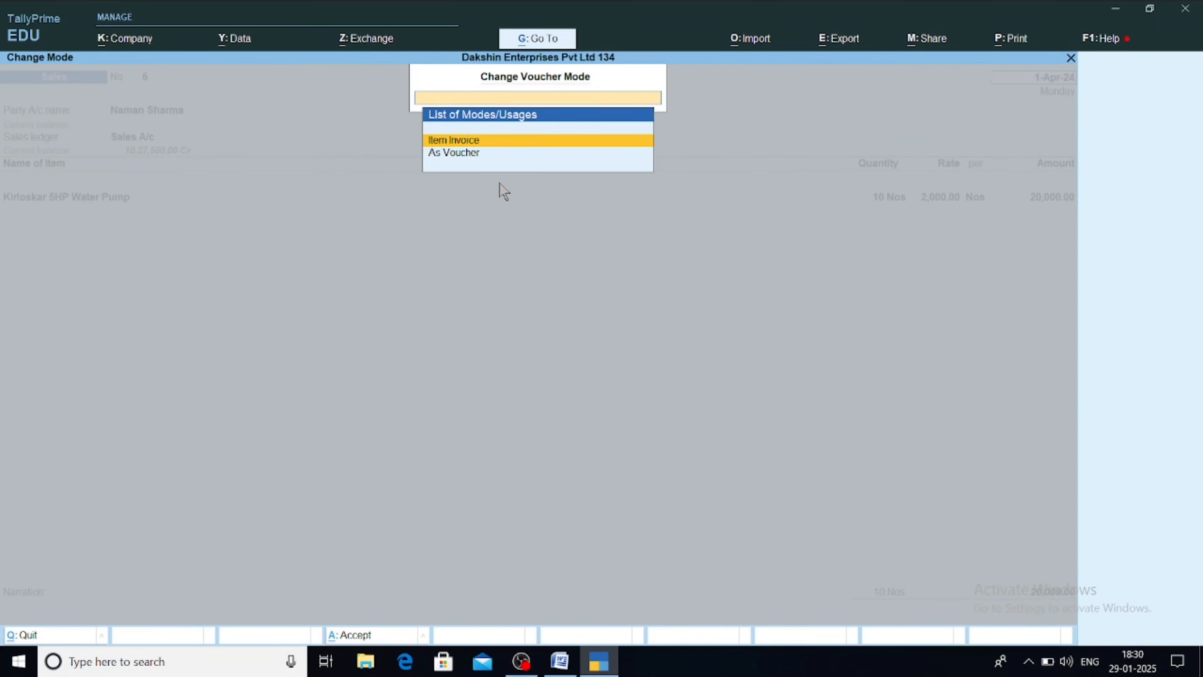
key("Return")
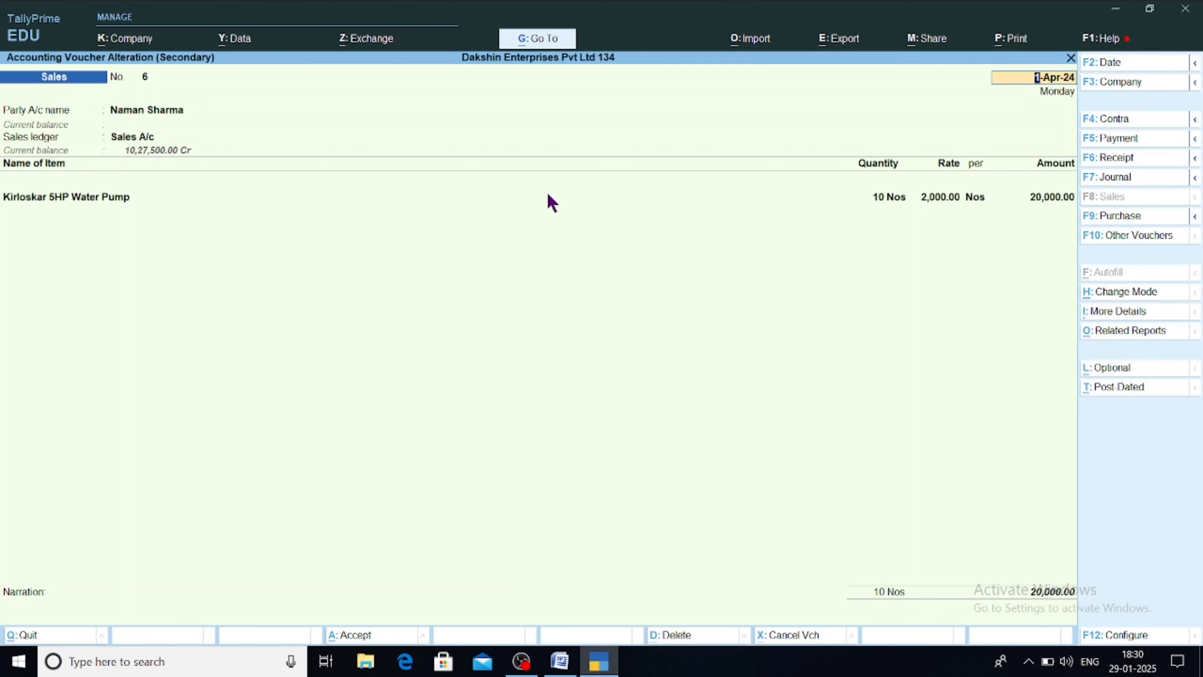
key("Return")
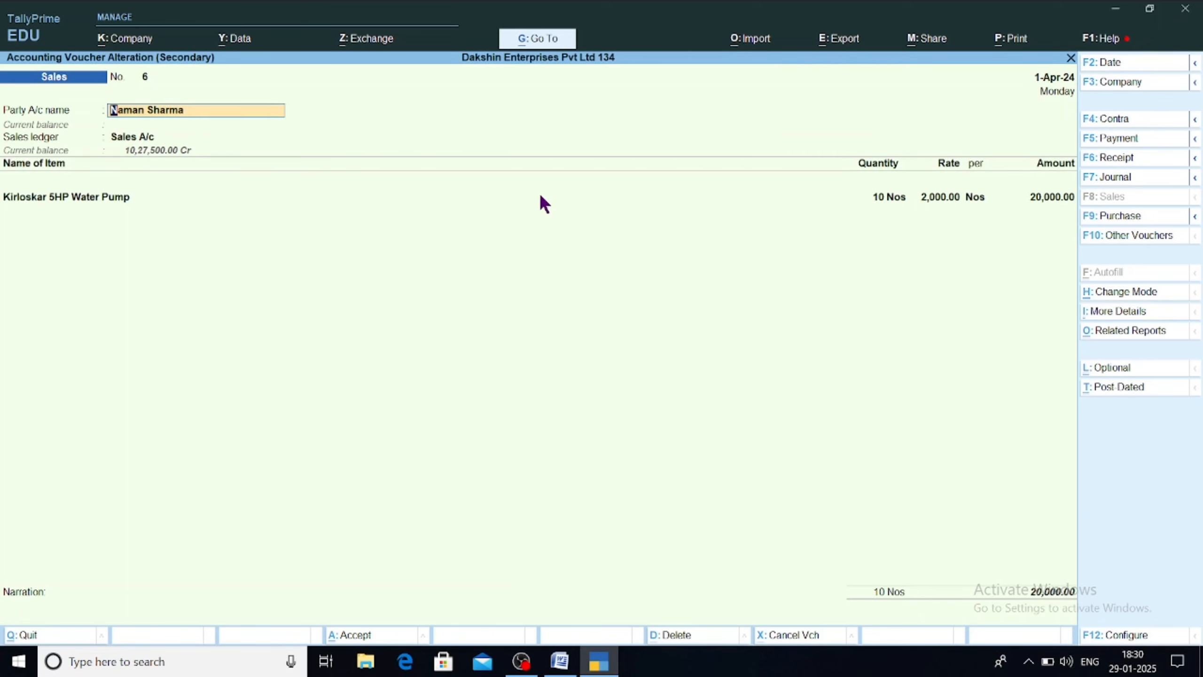
key("Return")
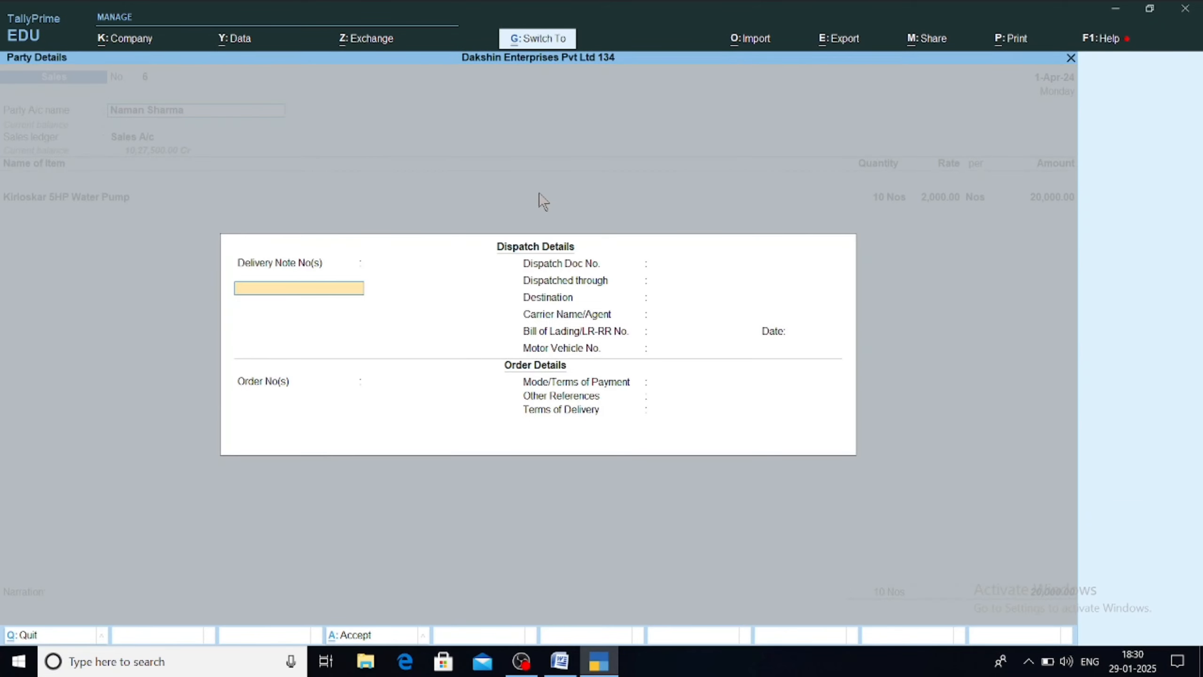
key("ctrl+a")
key("ctrl+a")
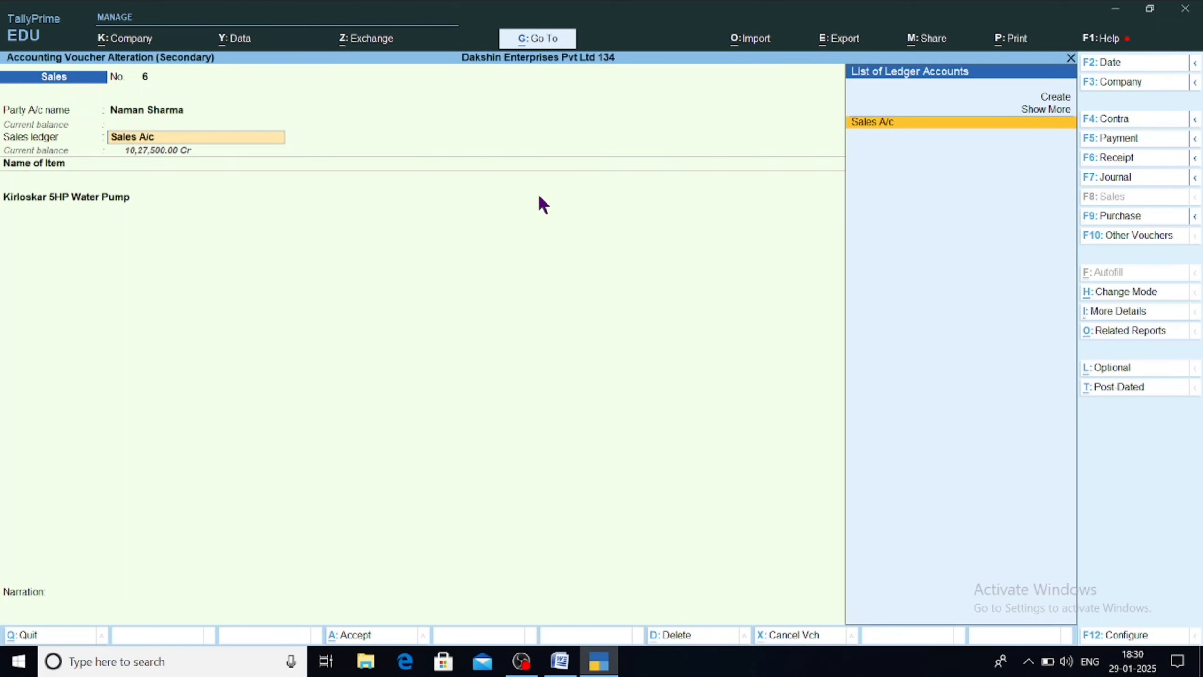
key("Return")
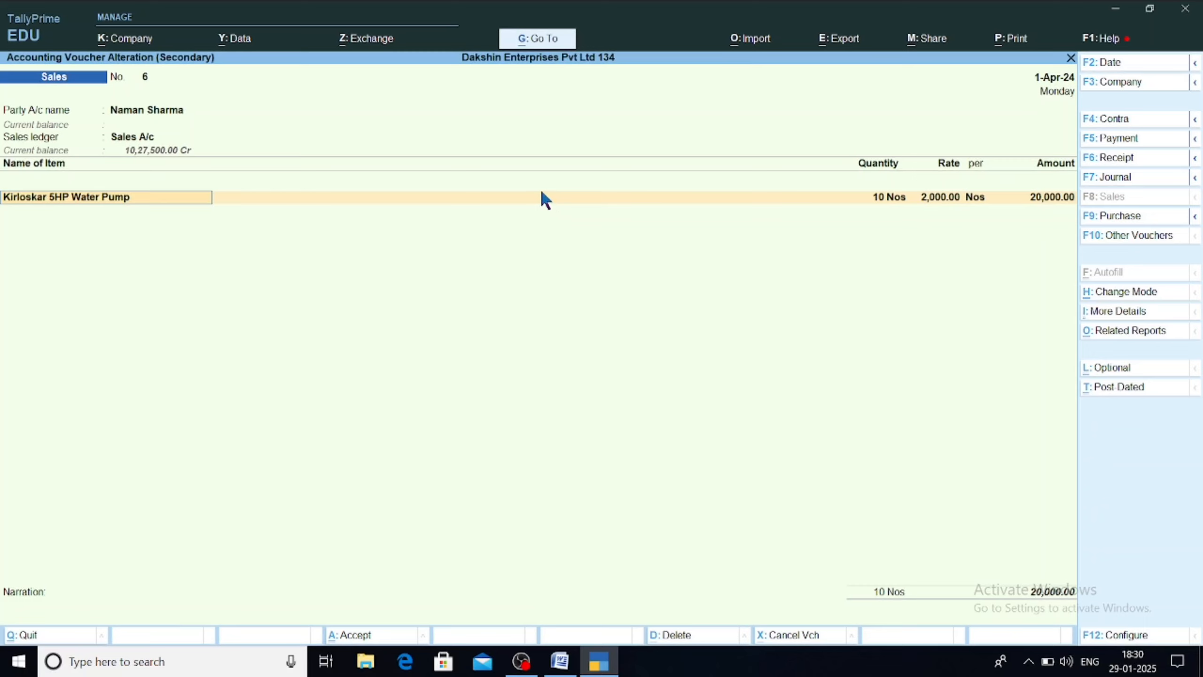
key("Return")
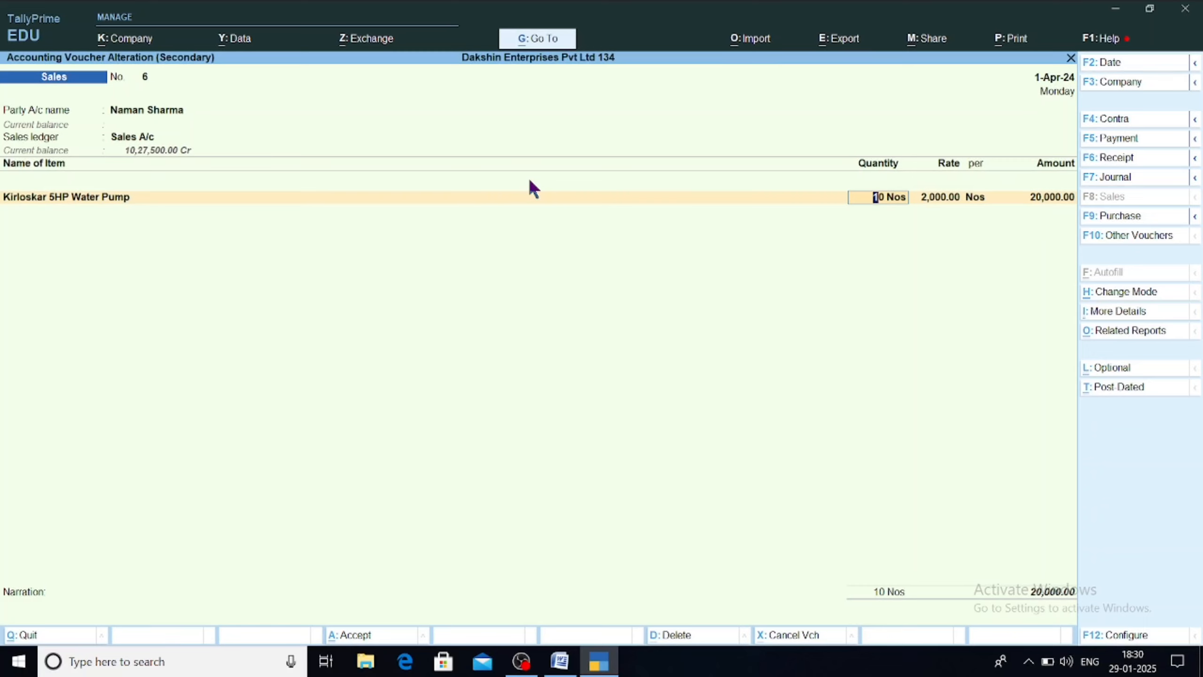
key("Return")
key("Return")
key("Return")
key("Return")
key("Return")
key("Return")
key("Return")
key("Return")
key("Return")
key("Return")
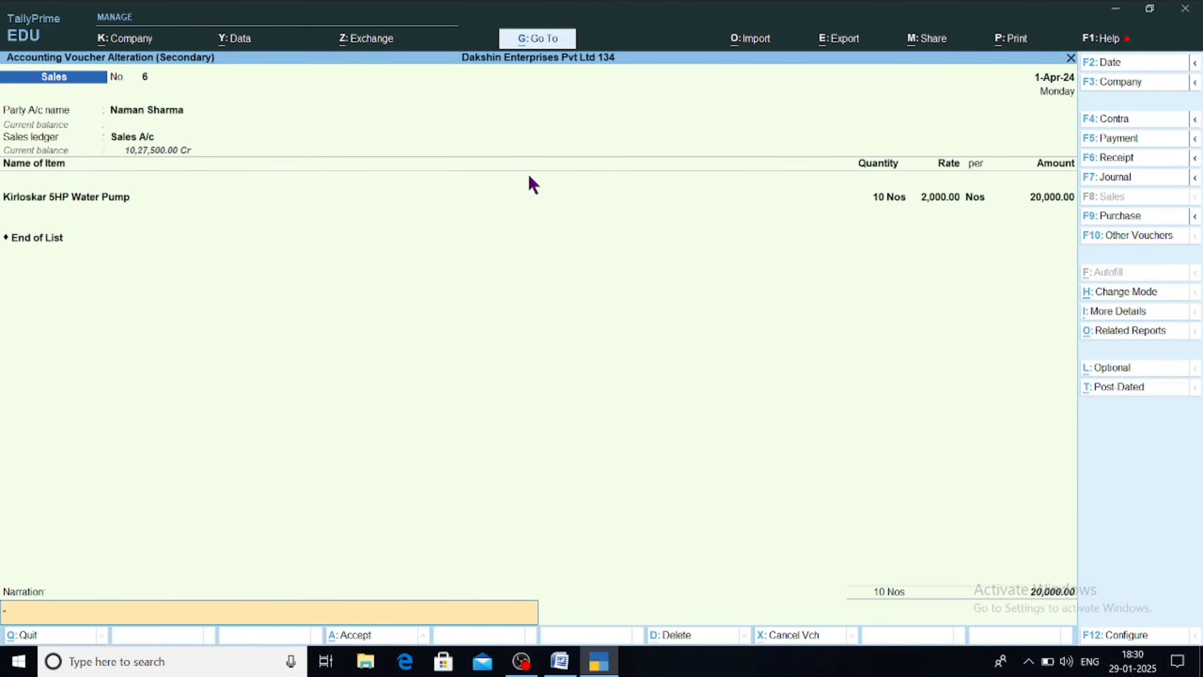
key("Return")
key("Return")
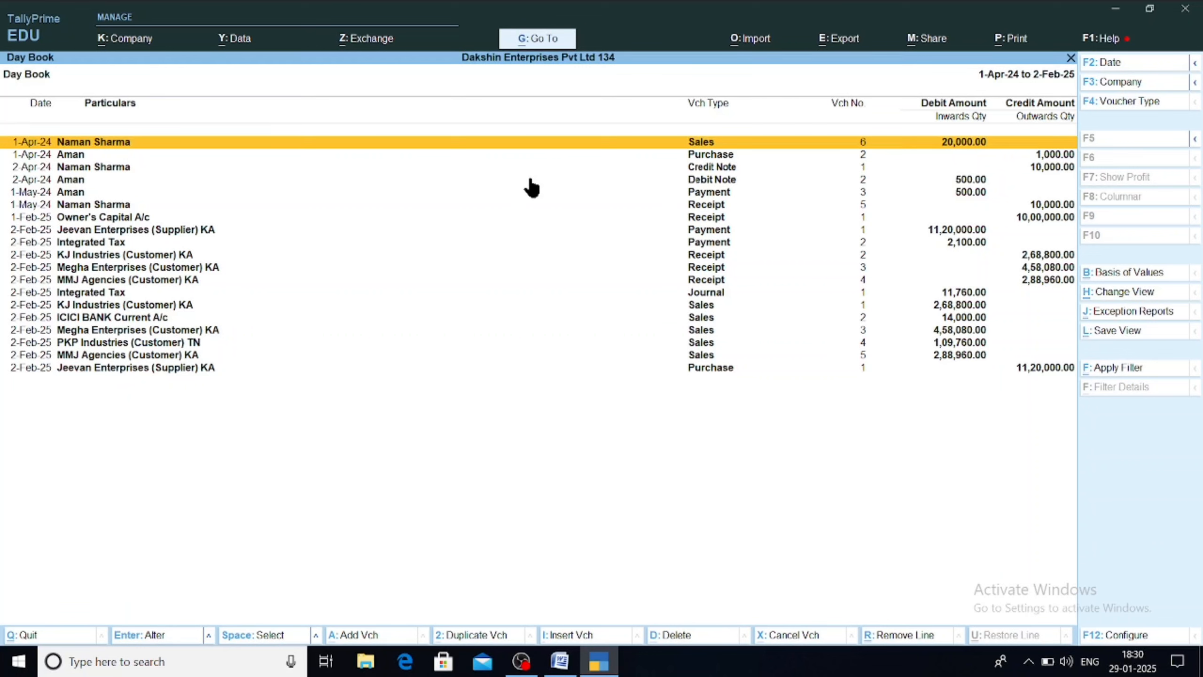
Step: Close the Day Book and start a new voucher switched to Debit Note No. 2
key("Escape")
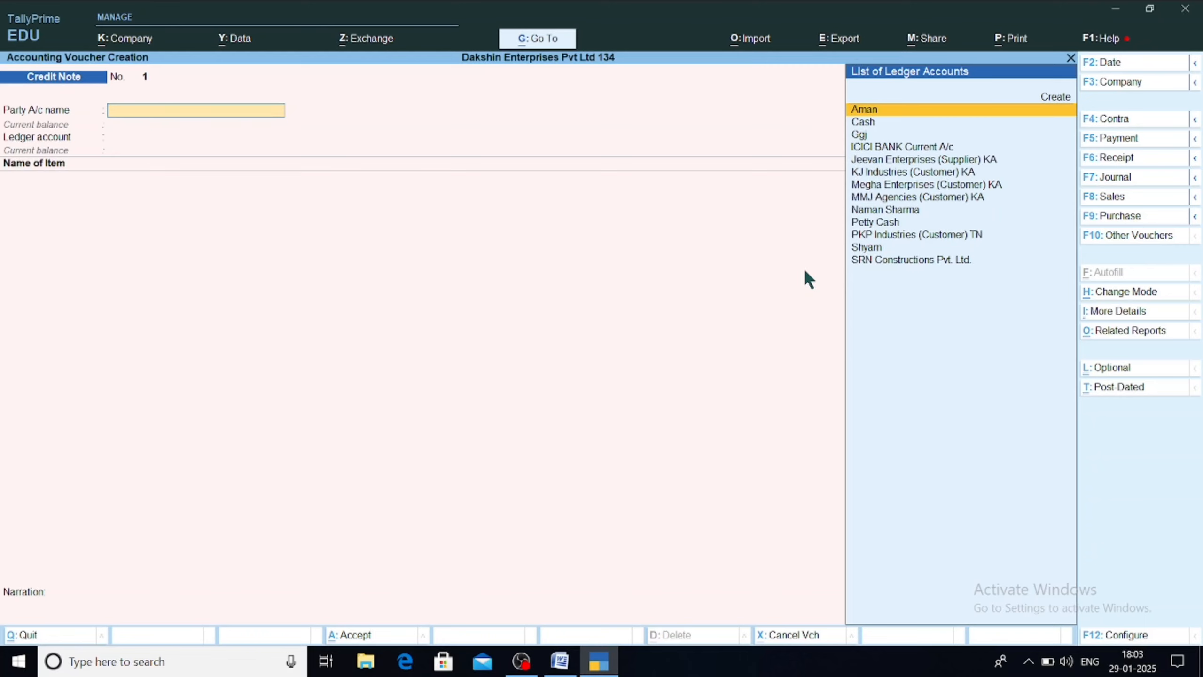
key("ctrl+F9")
Step: Keep the Debit Note type, select the supplier party and Purchase A/c, keeping date 2-Apr-24
key("F10")
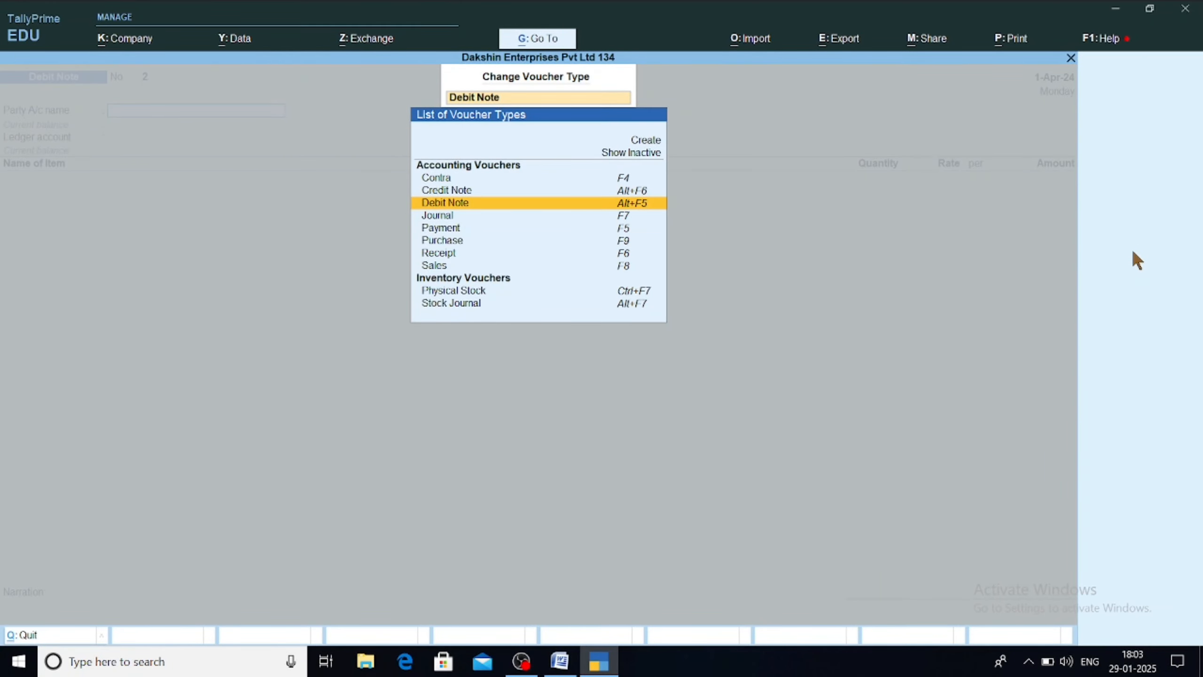
key("Escape")
key("Escape")
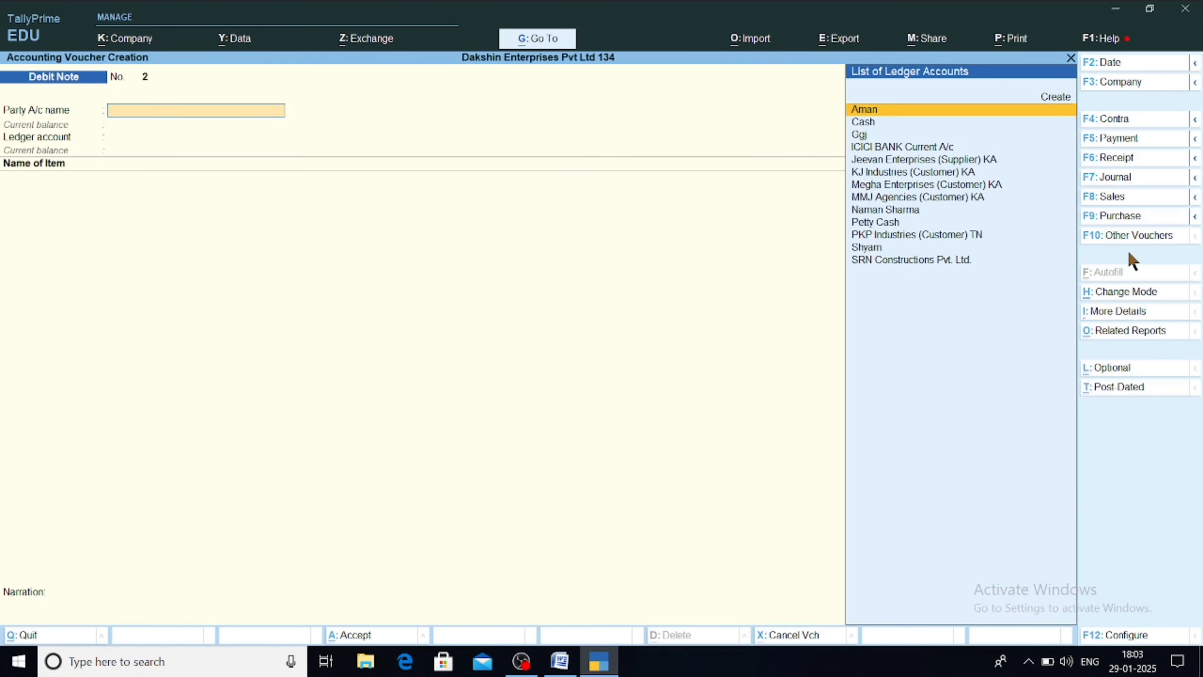
key("Return")
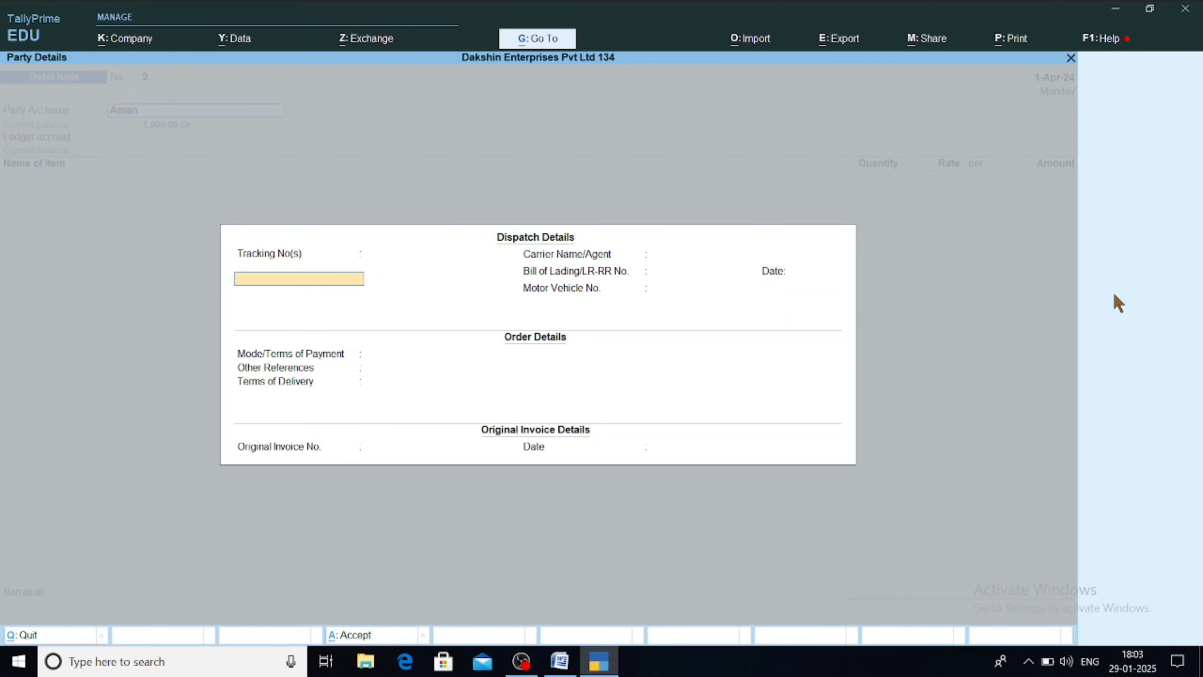
key("ctrl+a")
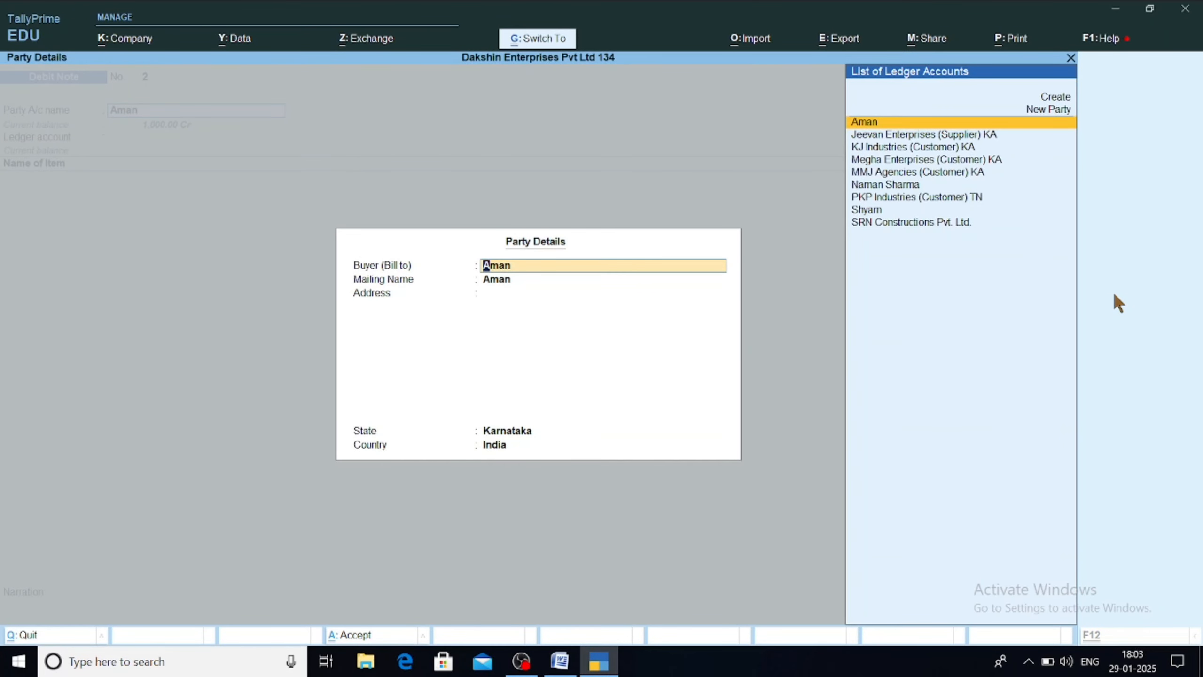
key("ctrl+a")
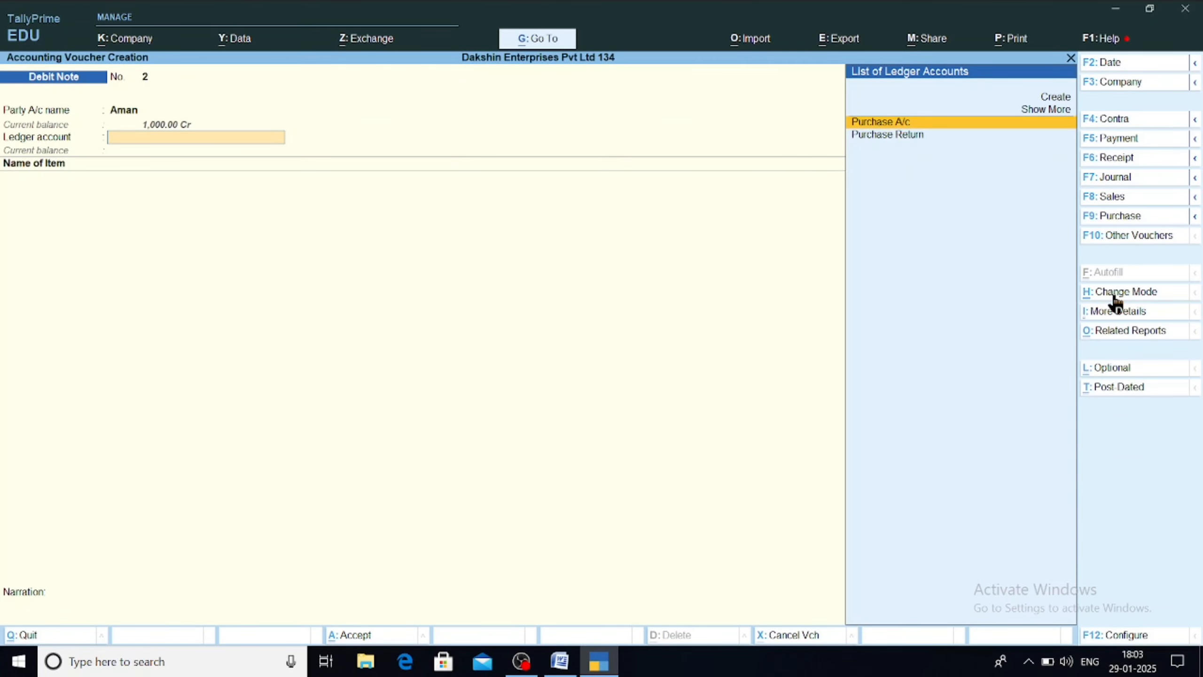
key("Return")
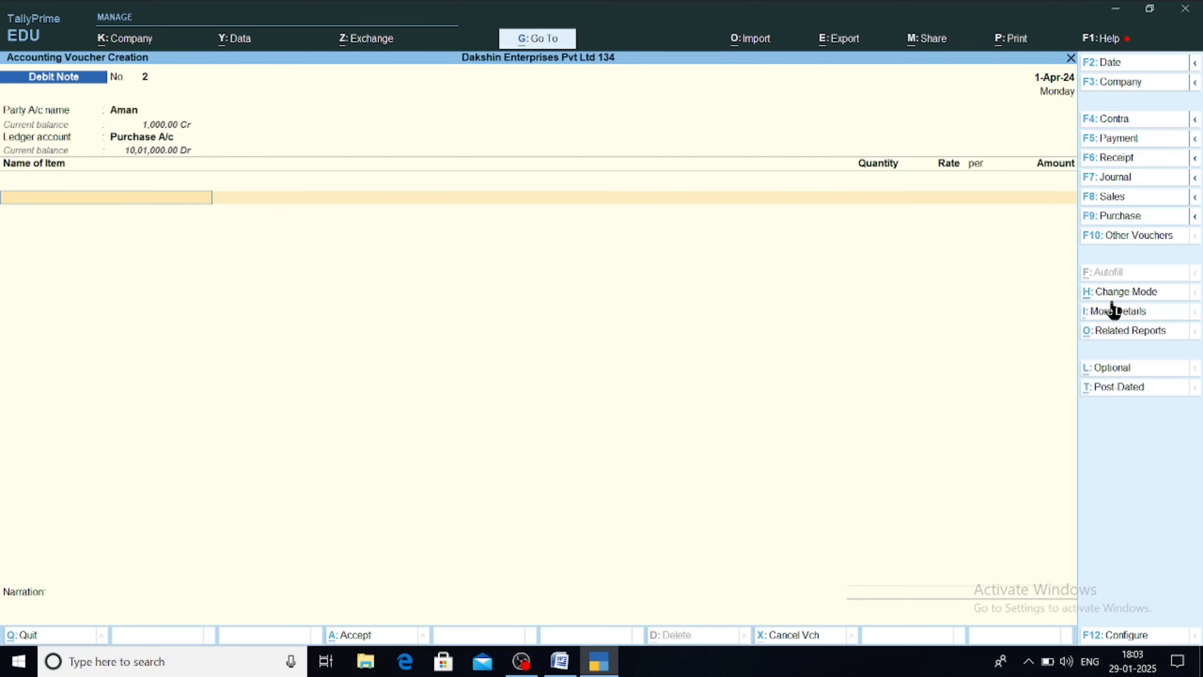
key("F2")
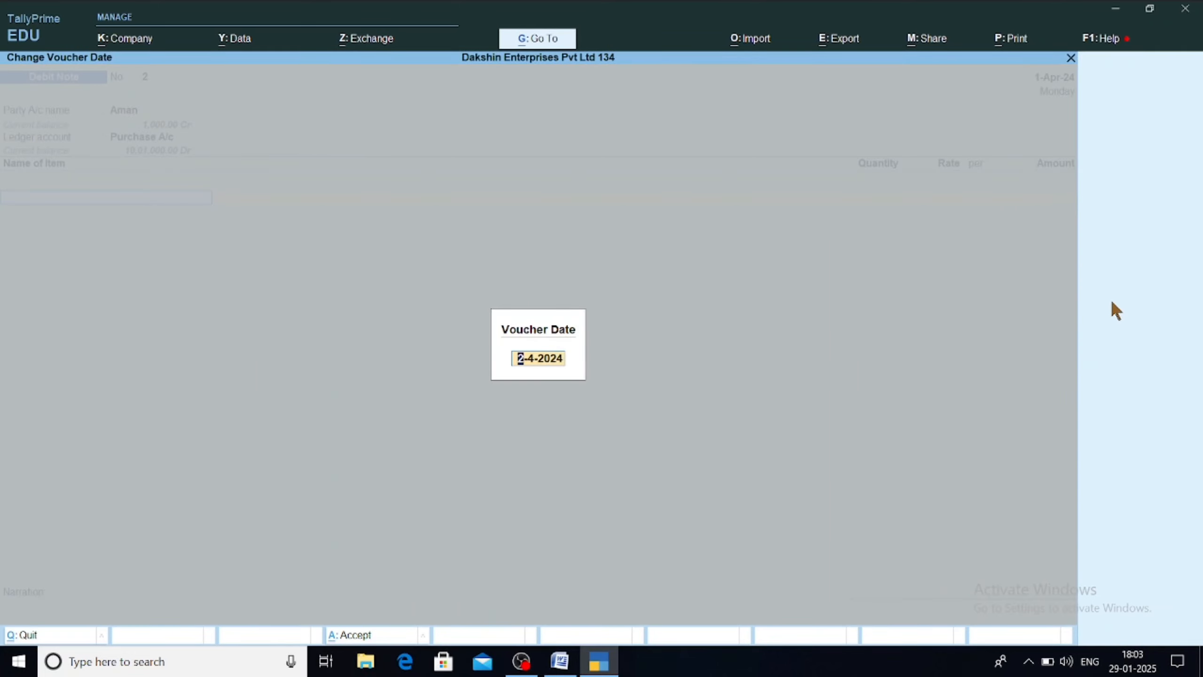
key("Escape")
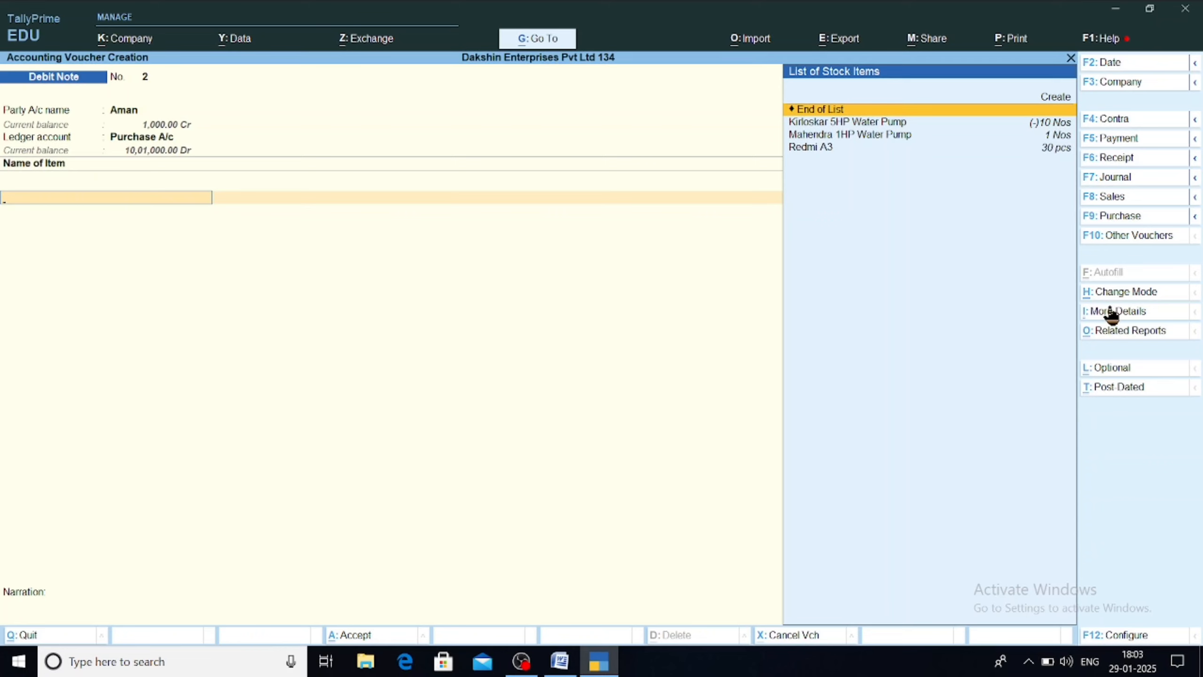
Step: Add Redmi A3, 5 pcs at 100.00 (500.00), and bring up Bill-wise Details
key("Down")
key("Down")
key("Down")
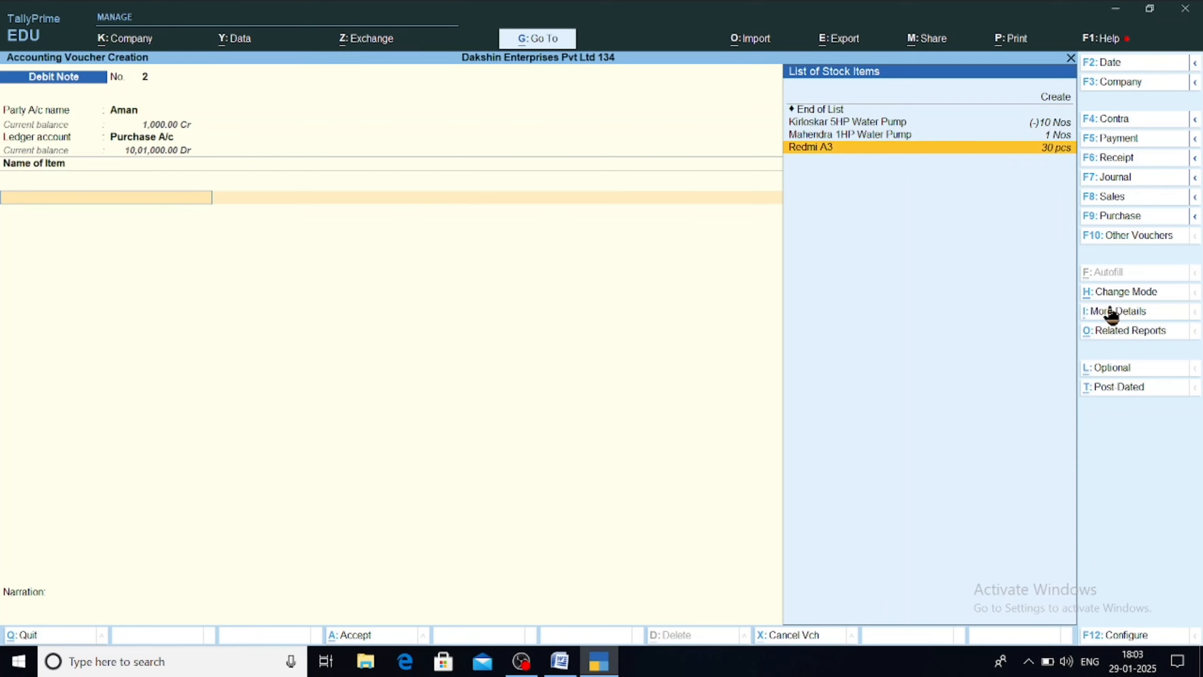
key("Return")
type("5")
key("Return")
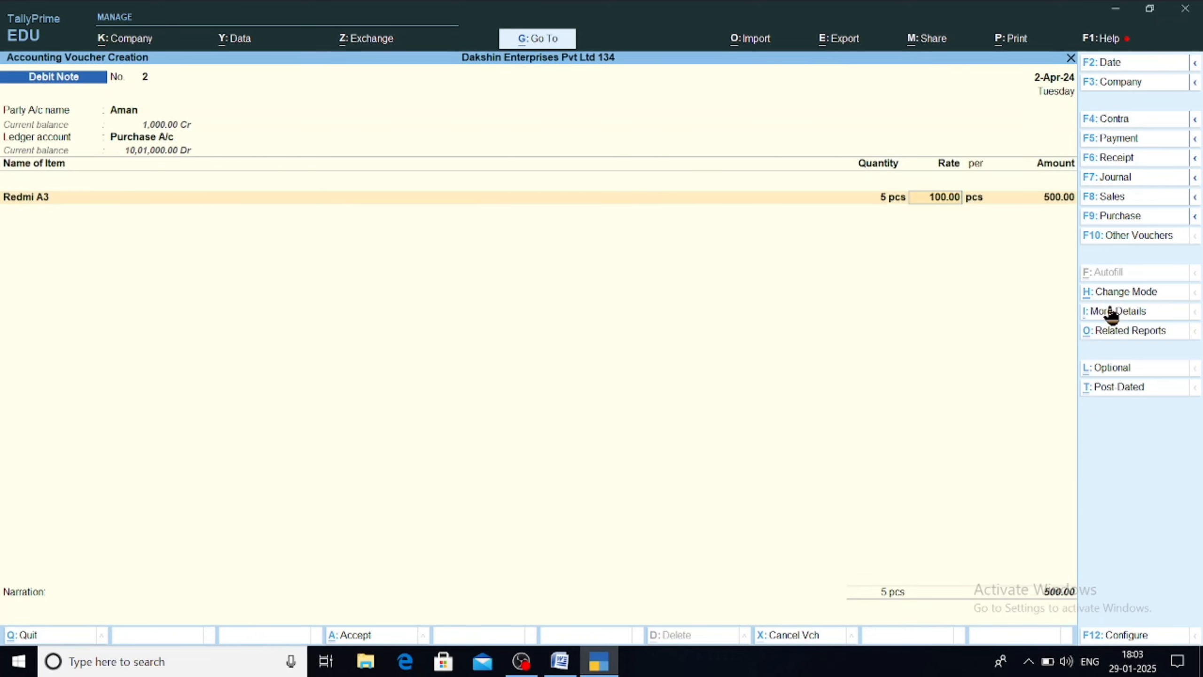
key("Return")
key("Return")
key("Return")
key("Return")
key("Return")
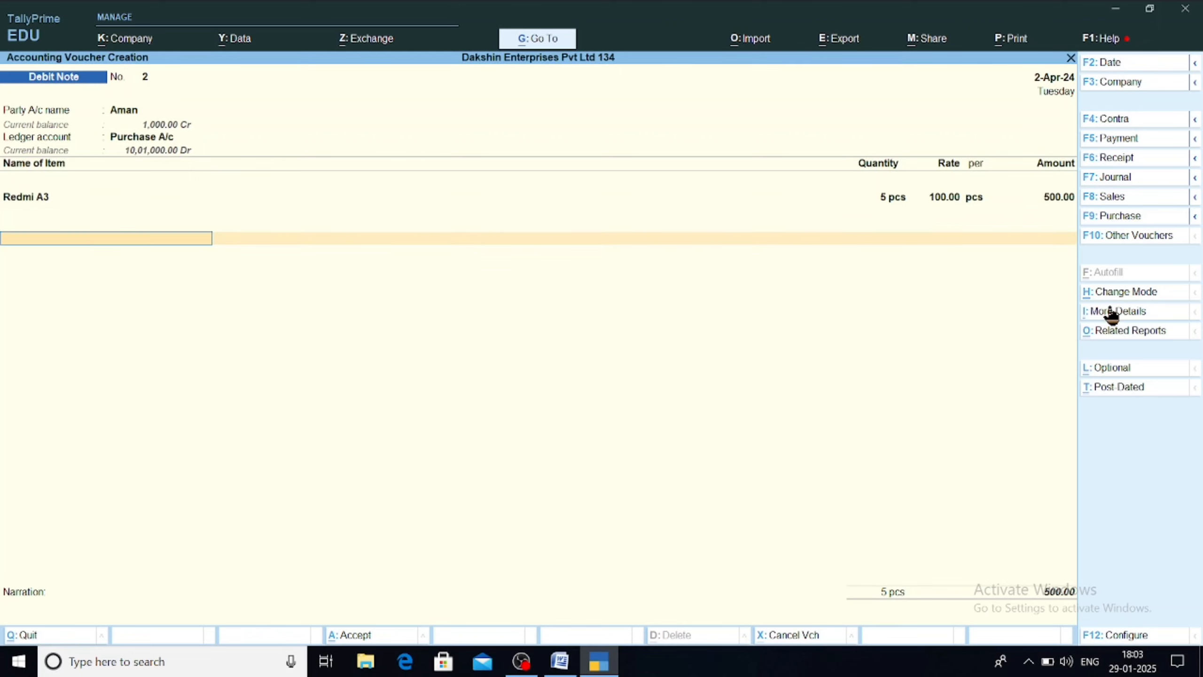
key("Return")
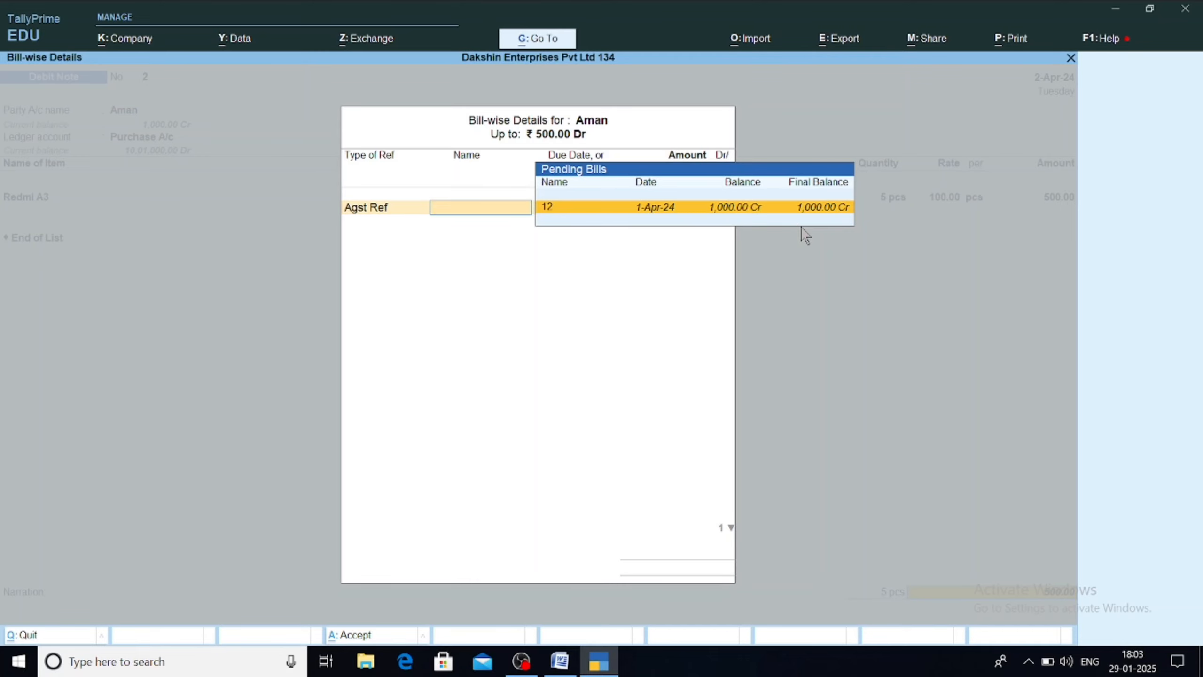
Step: Adjust against pending bill 12, add a narration that 5 phones were returned to the supplier, and save
key("Return")
key("Return")
key("Return")
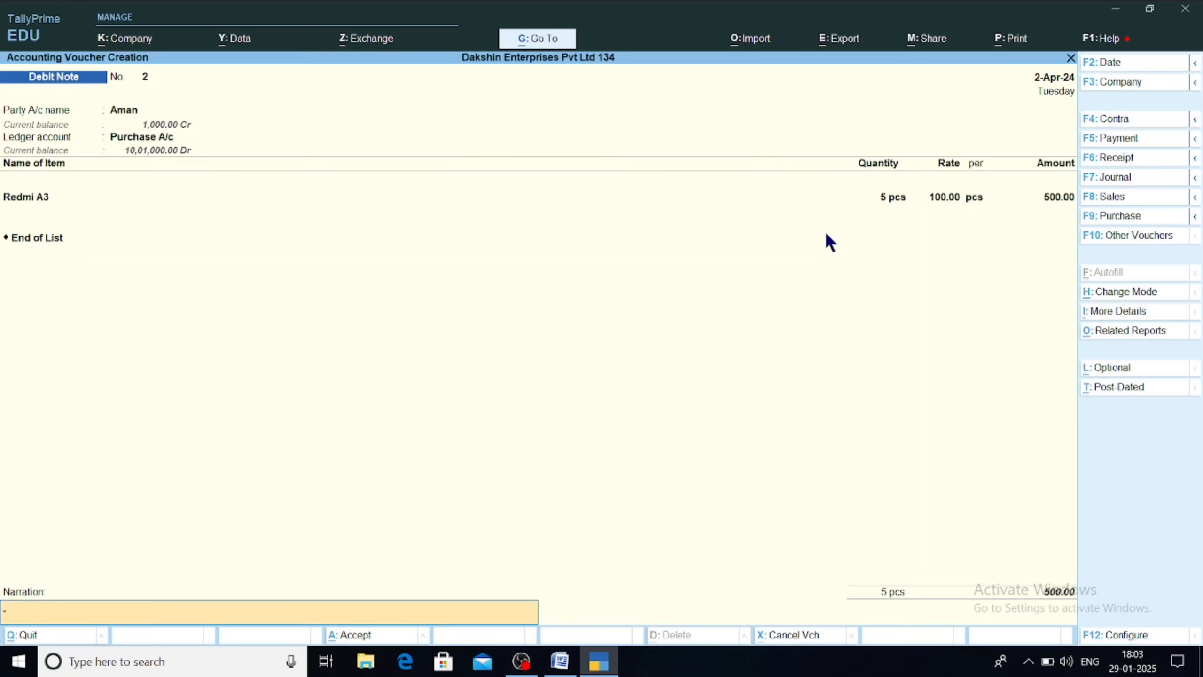
type("5 phns returned to aman su")
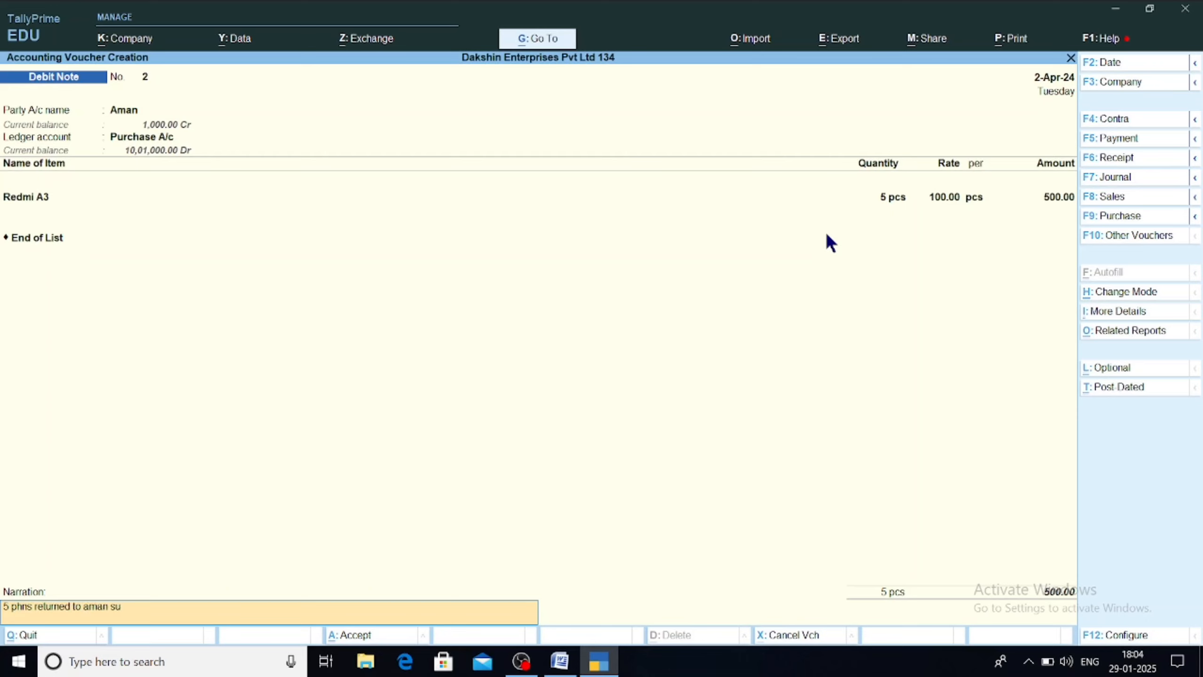
type("pplier")
key("Return")
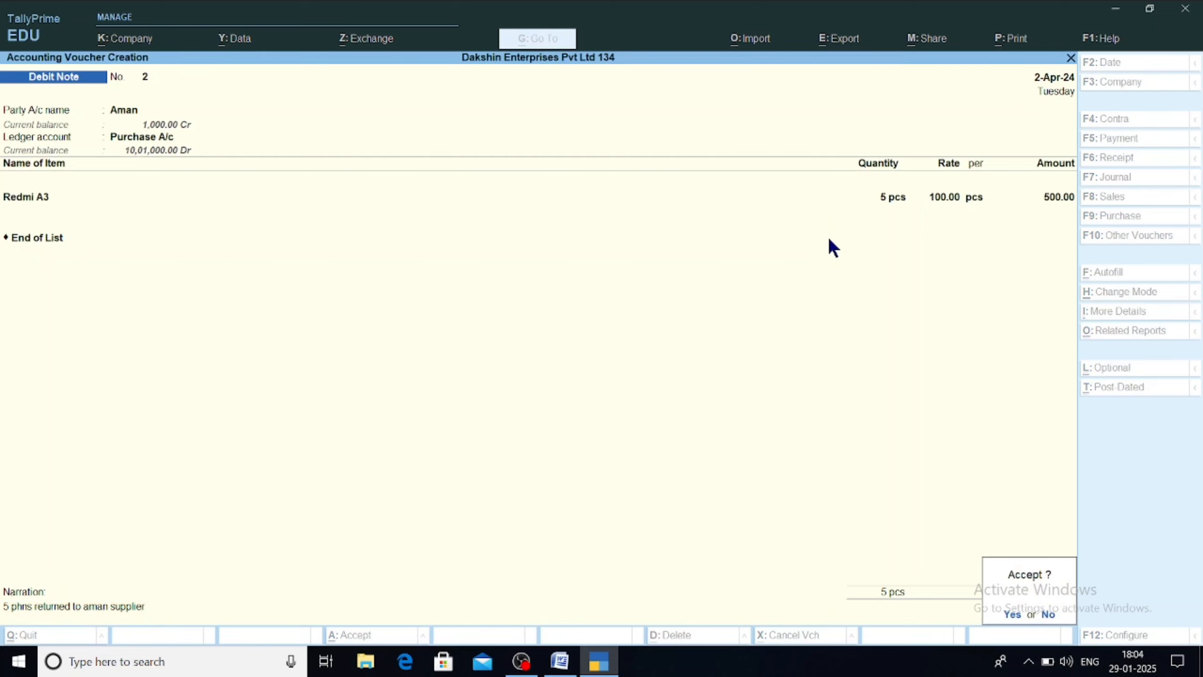
key("Return")
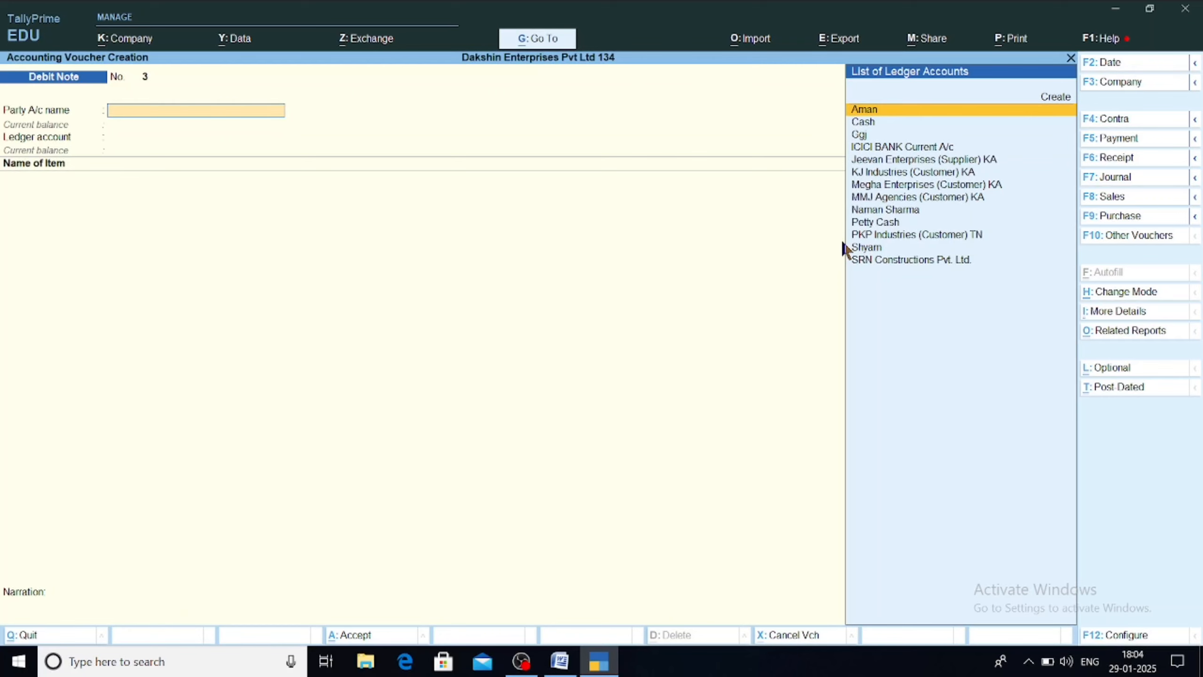
Step: Switch the voucher to Credit Note No. 1 and set its mode to Item Invoice
key("F6")
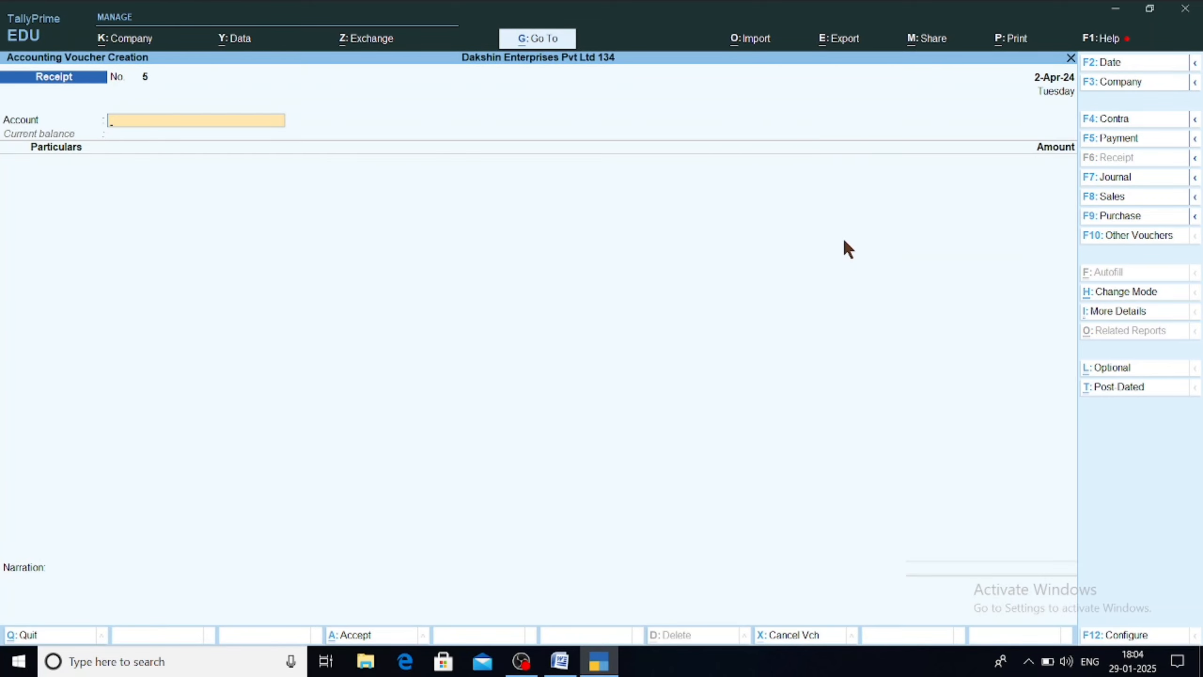
key("alt")
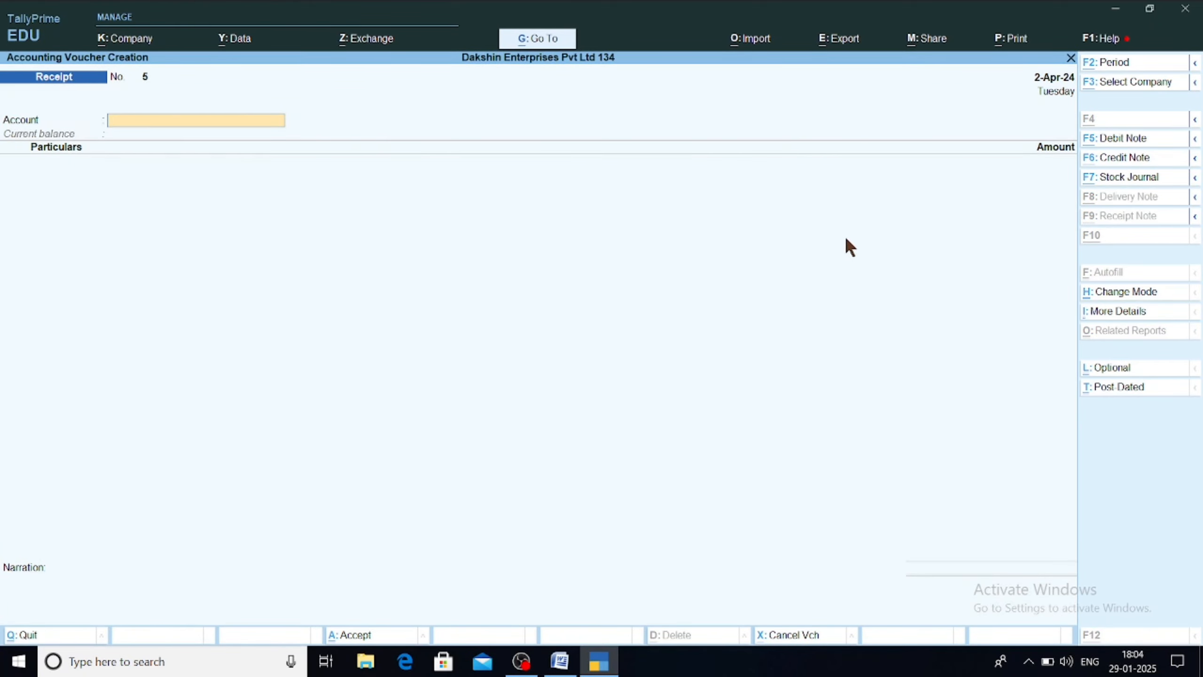
key("alt+F6")
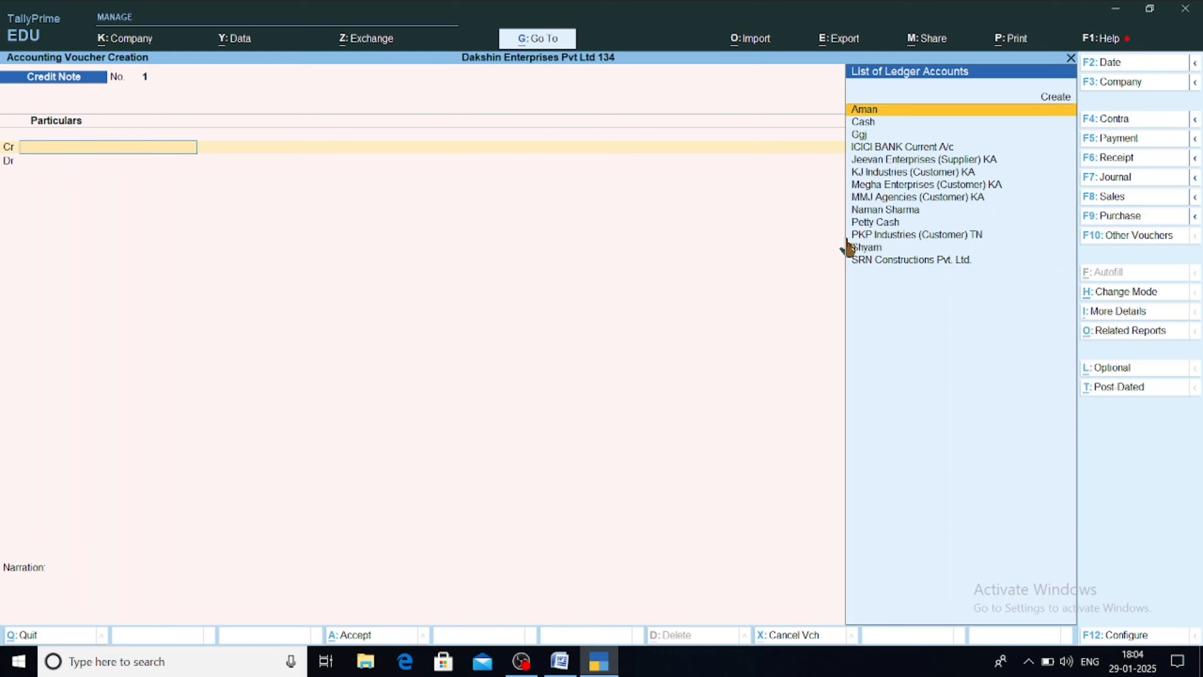
key("ctrl+h")
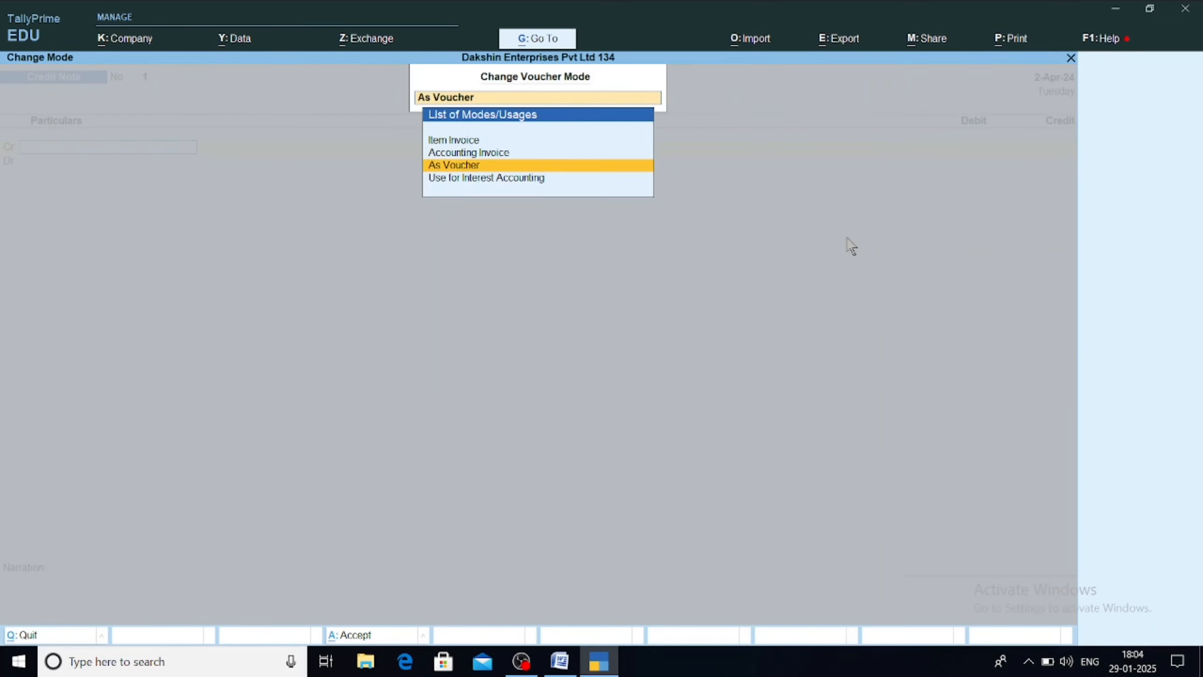
key("Up")
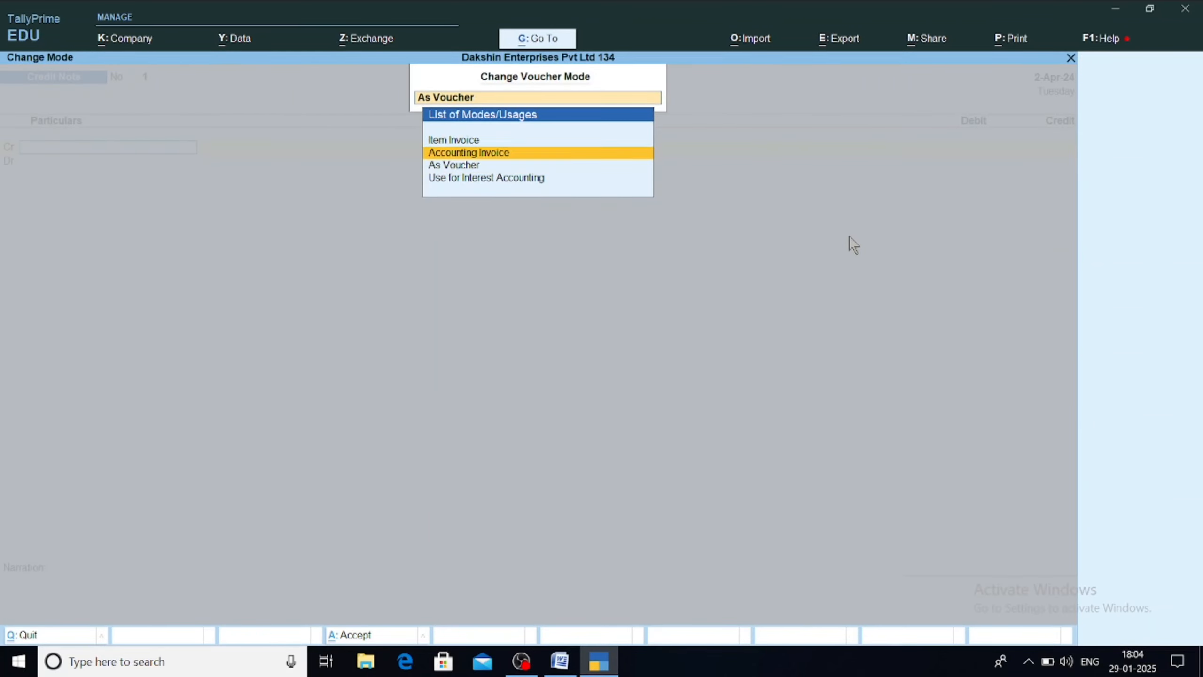
key("Up")
key("Down")
key("Down")
key("Up")
key("Up")
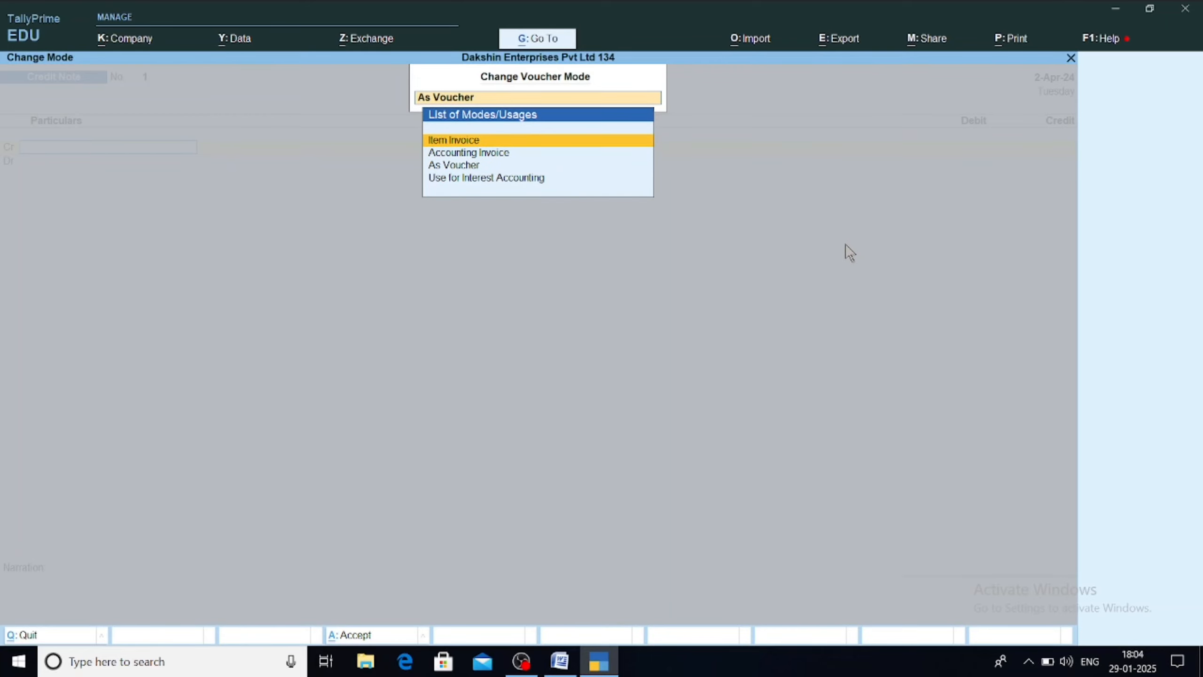
key("Return")
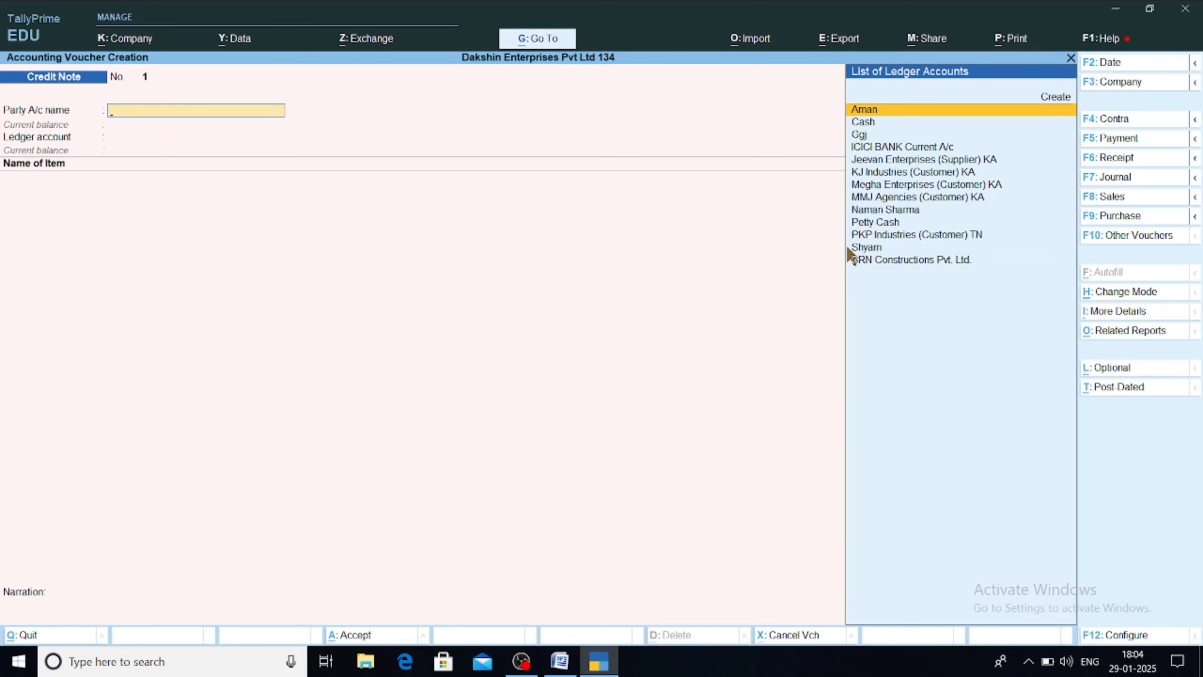
Step: Select the customer party and Sales A/c, with Kirloskar 5HP Water Pump as the item
type("Naman")
key("Return")
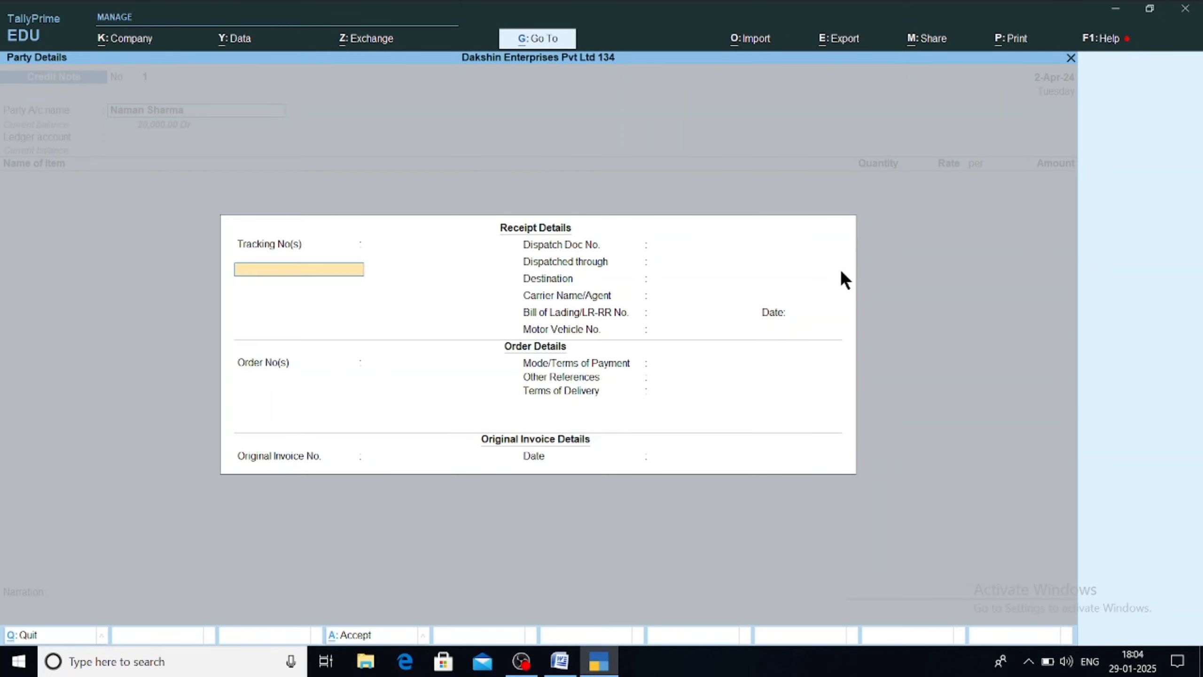
key("ctrl+a")
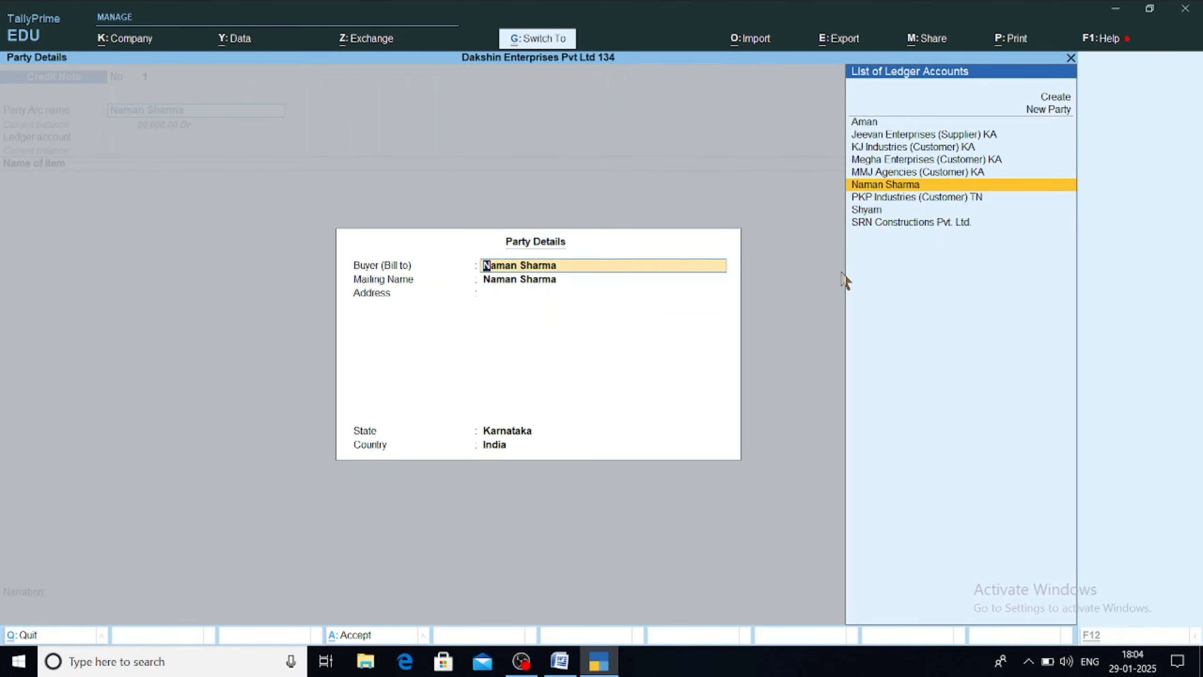
key("ctrl+a")
key("Return")
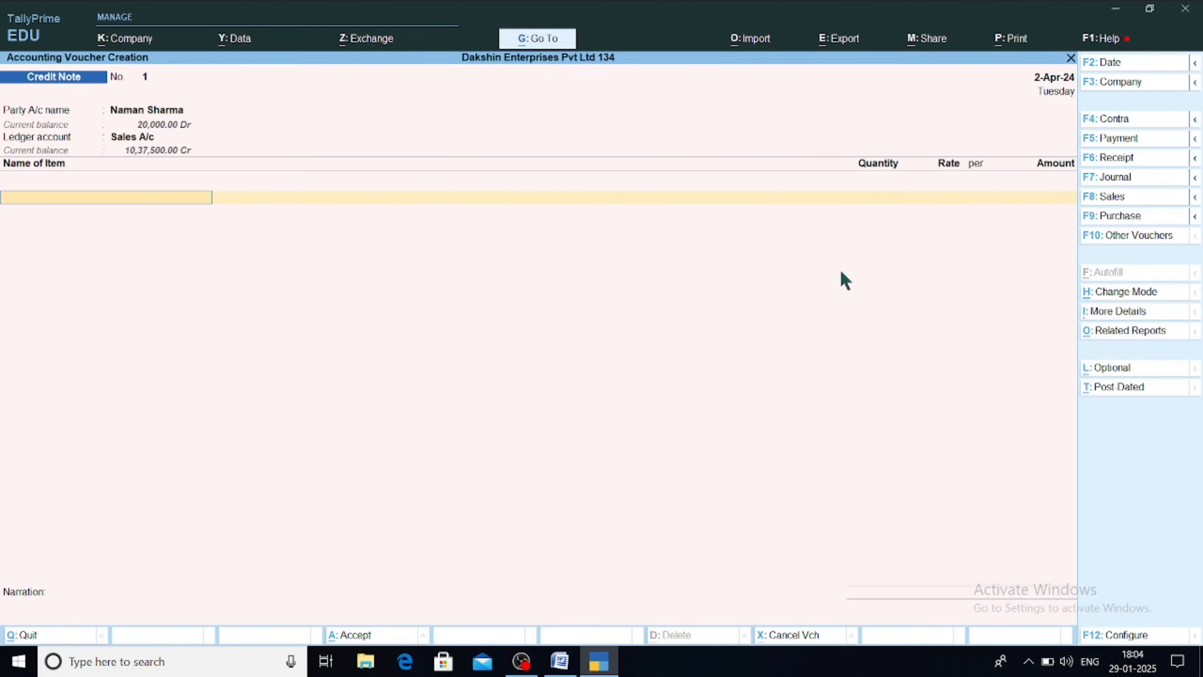
type("Ki")
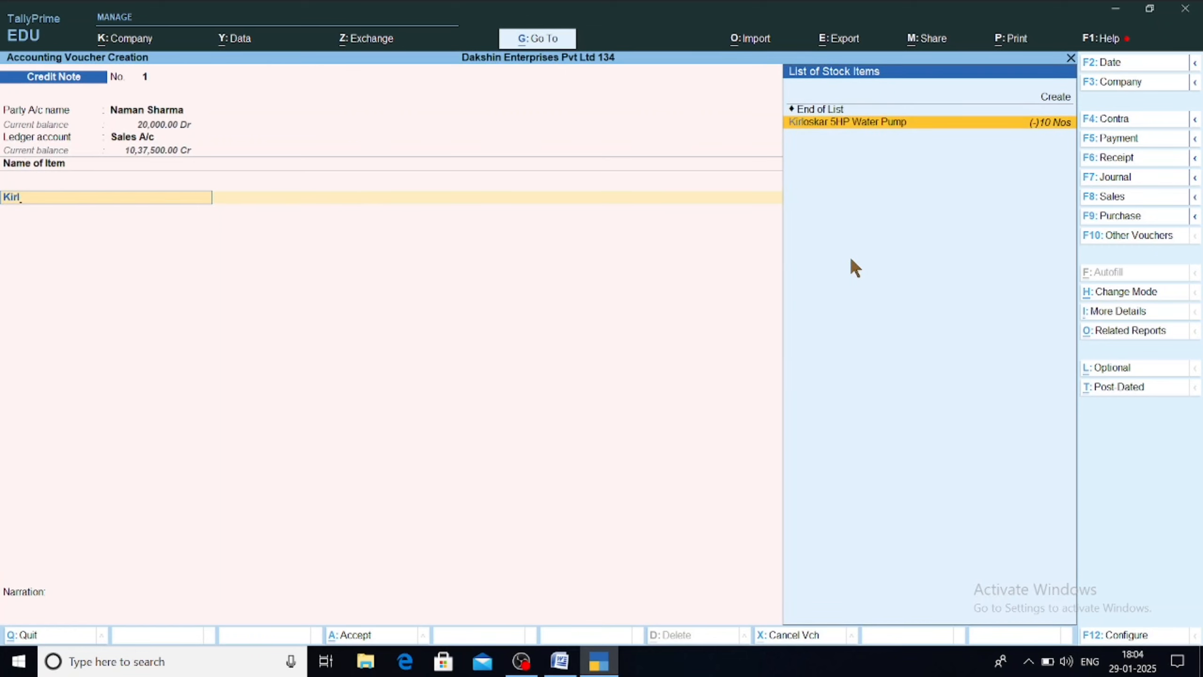
type("rl")
key("Return")
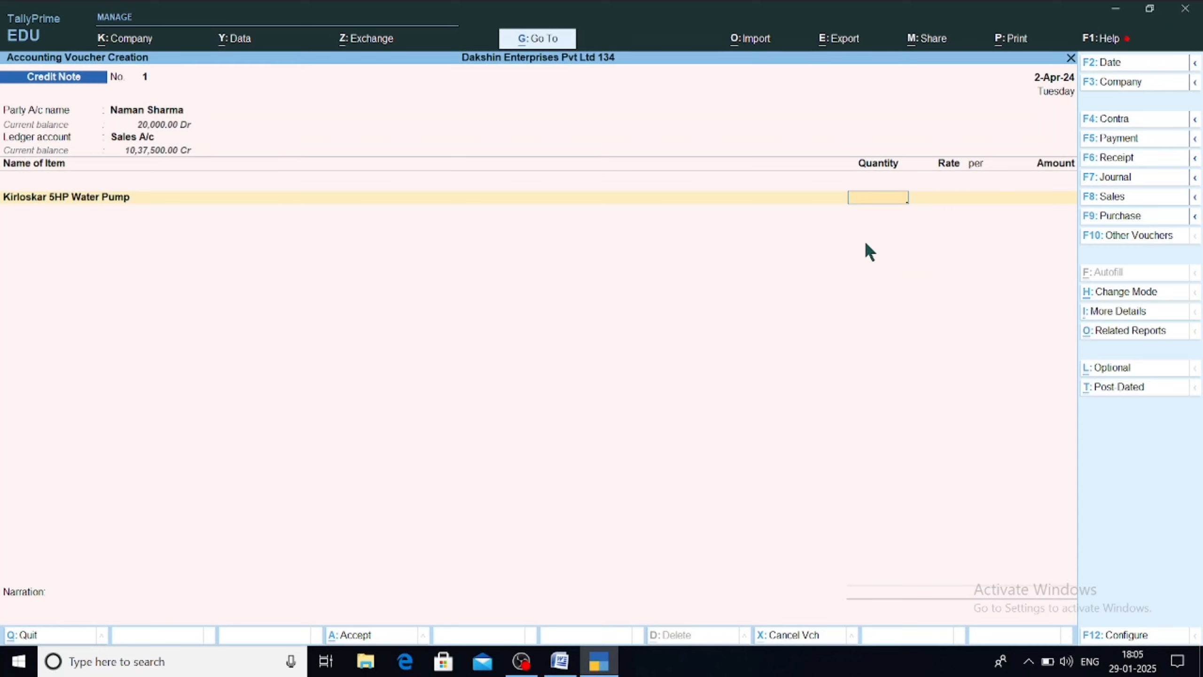
key("BackSpace")
key("BackSpace")
key("BackSpace")
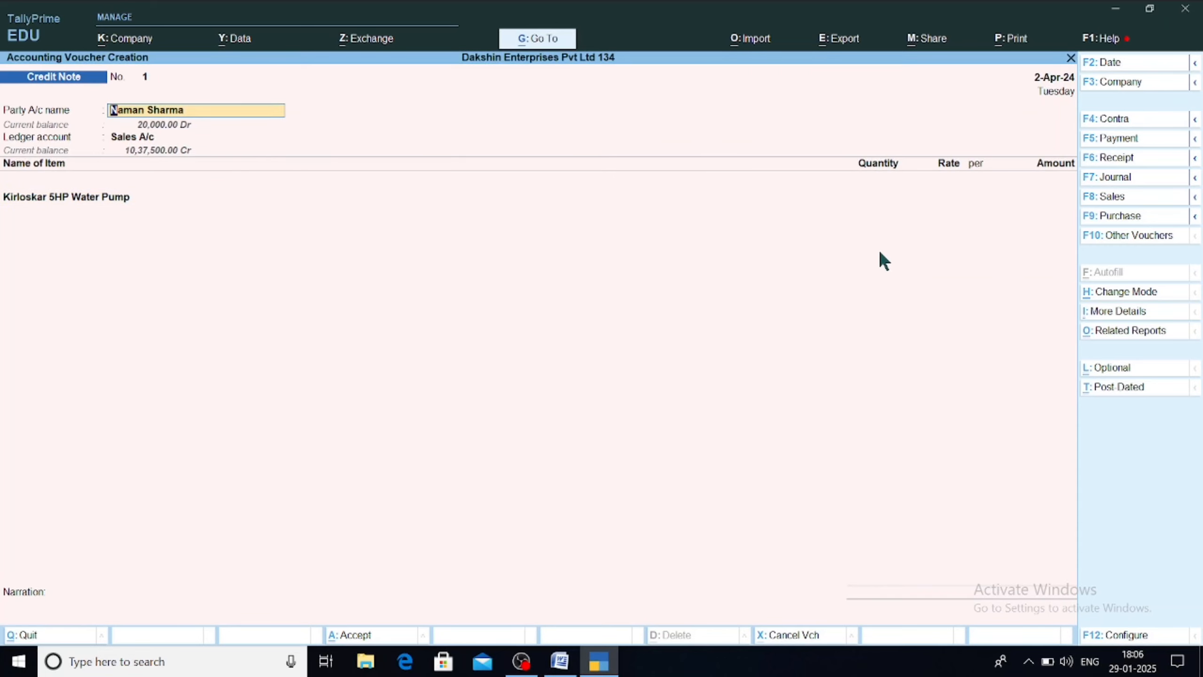
key("Return")
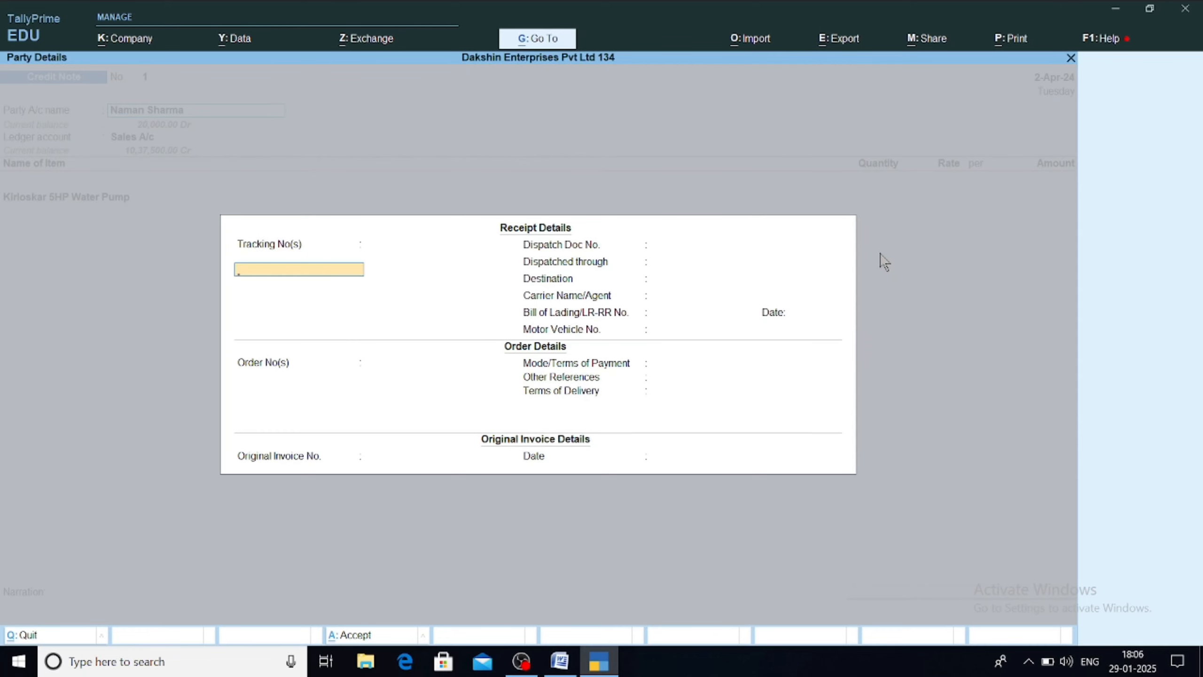
key("ctrl+a")
key("ctrl+a")
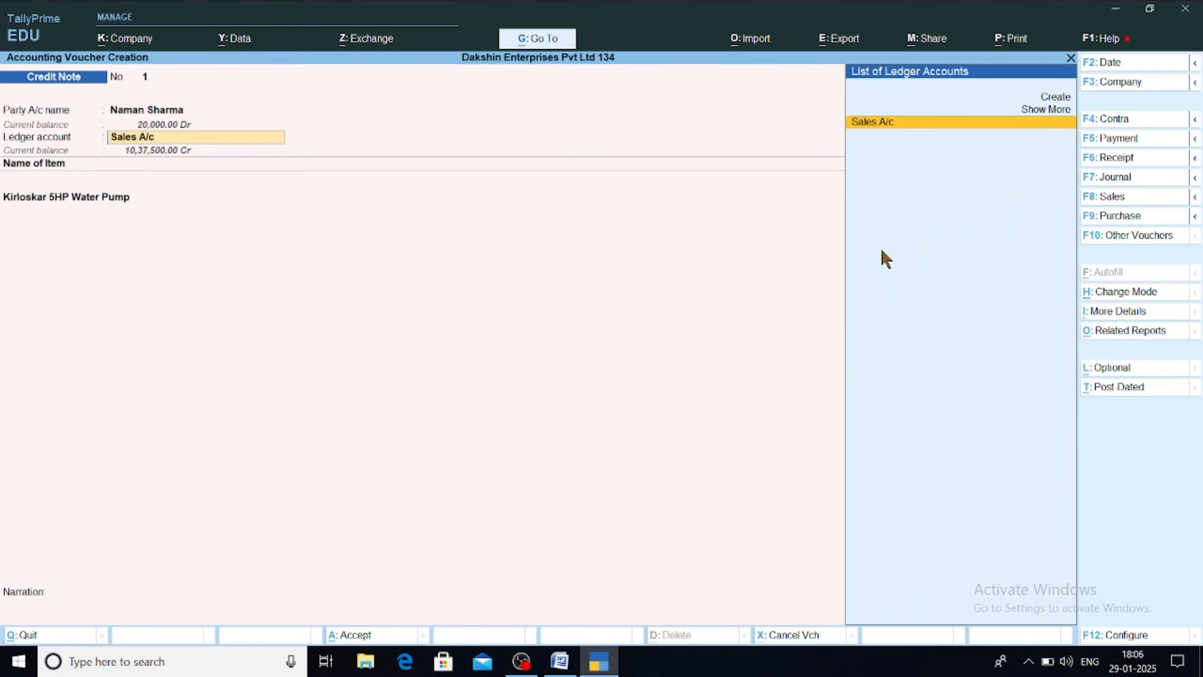
key("Return")
key("Return")
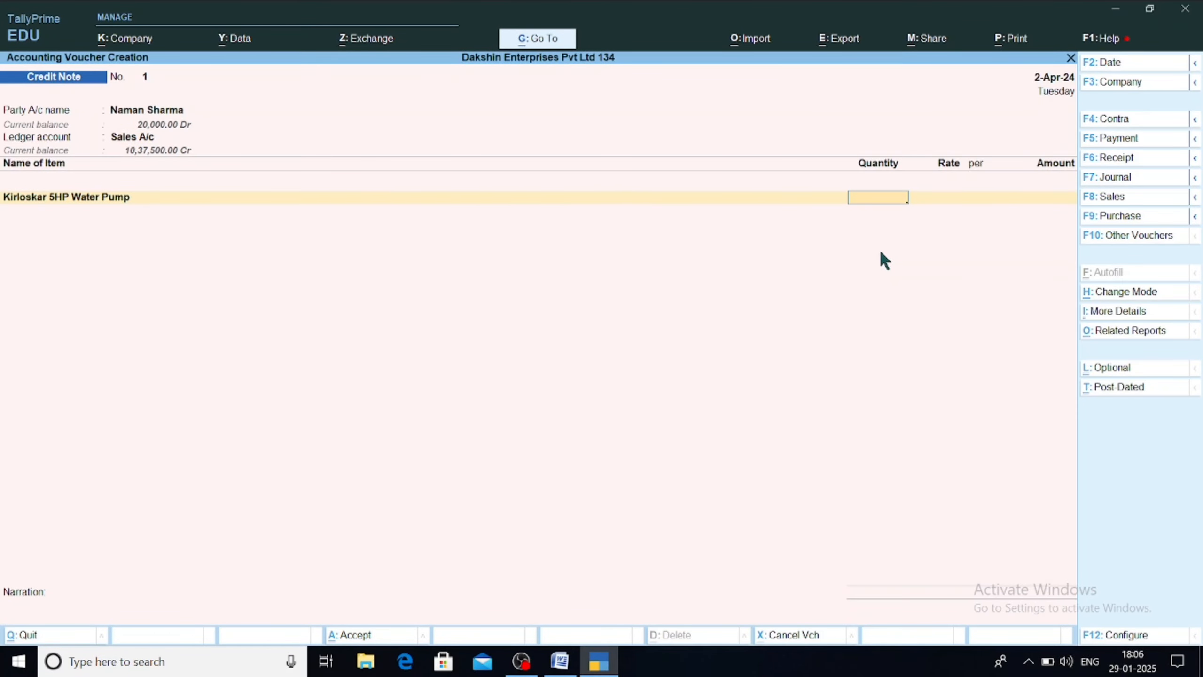
key("BackSpace")
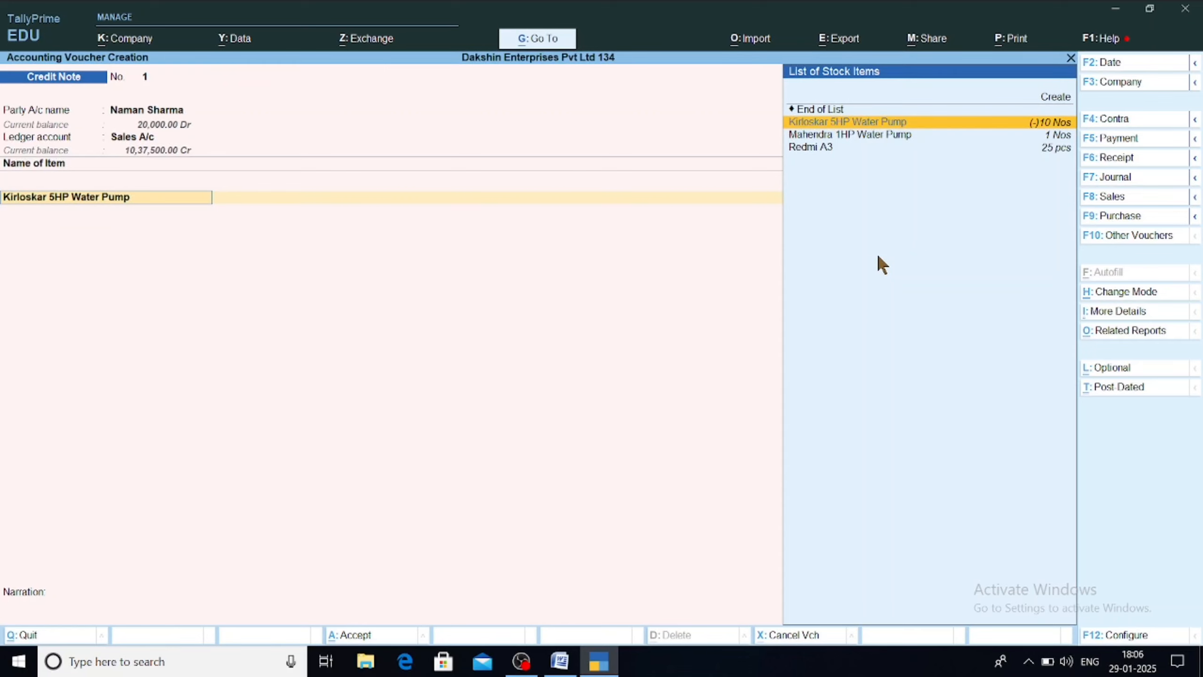
key("Return")
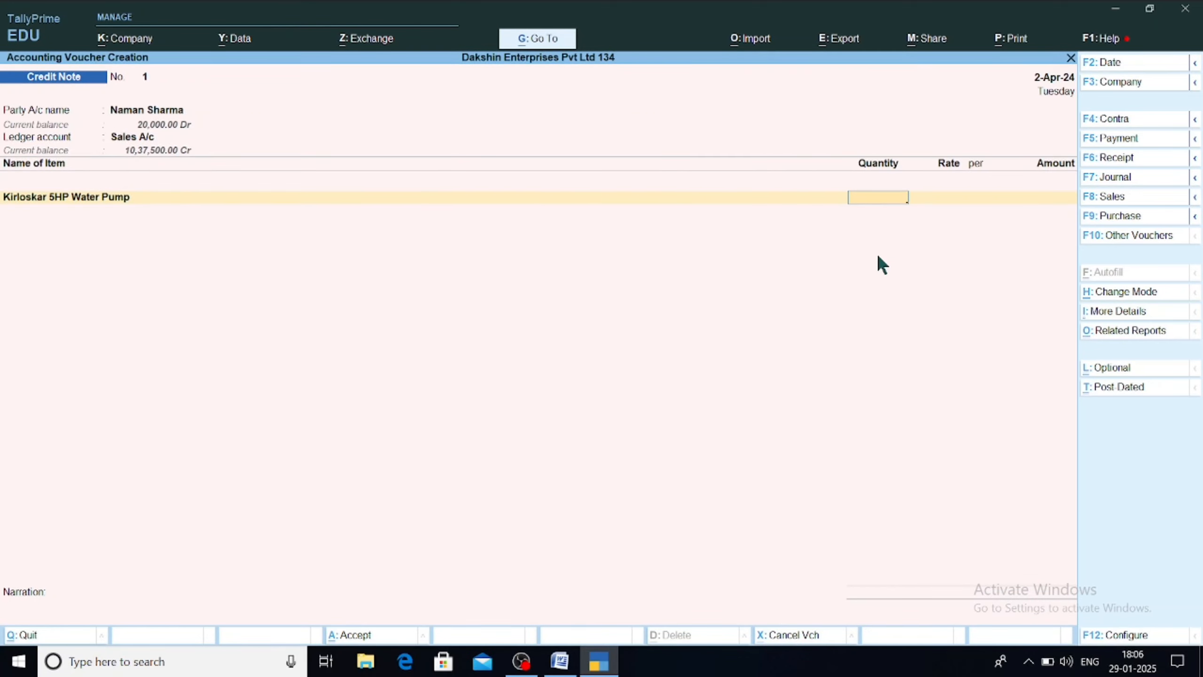
Step: Enter 5 Nos at 2,000.00 (10,000.00 Cr) and adjust it against pending bill 6
type("5")
key("Return")
key("Return")
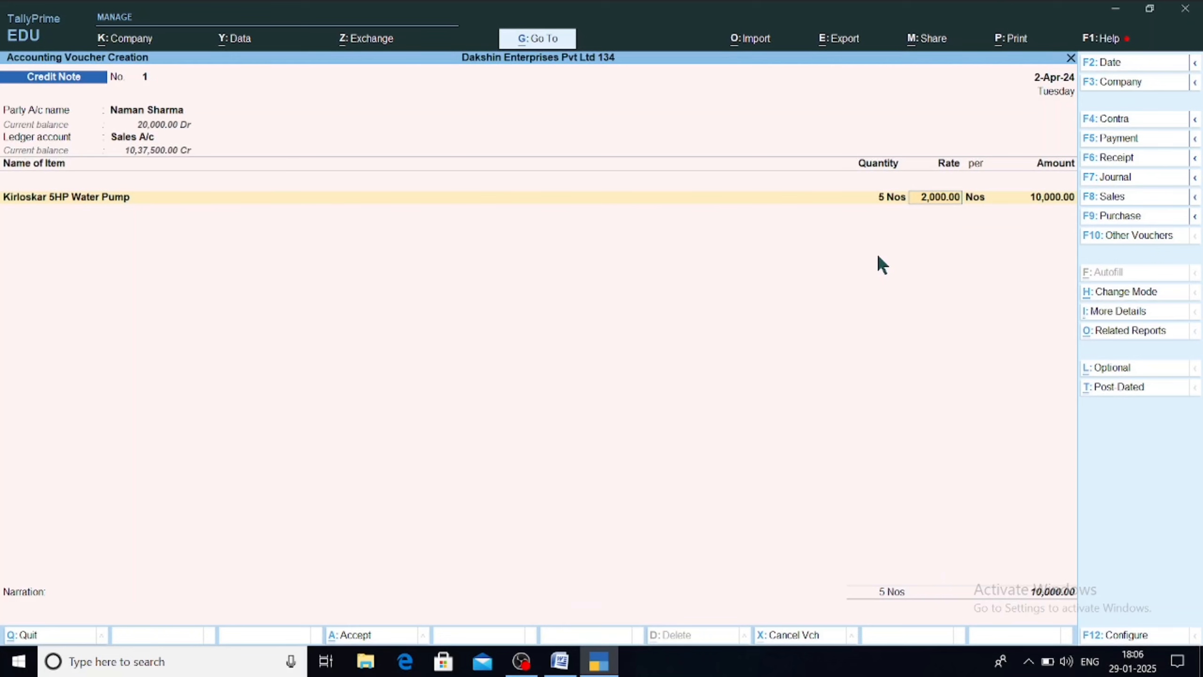
key("Return")
key("Return")
key("Return")
key("Return")
key("Return")
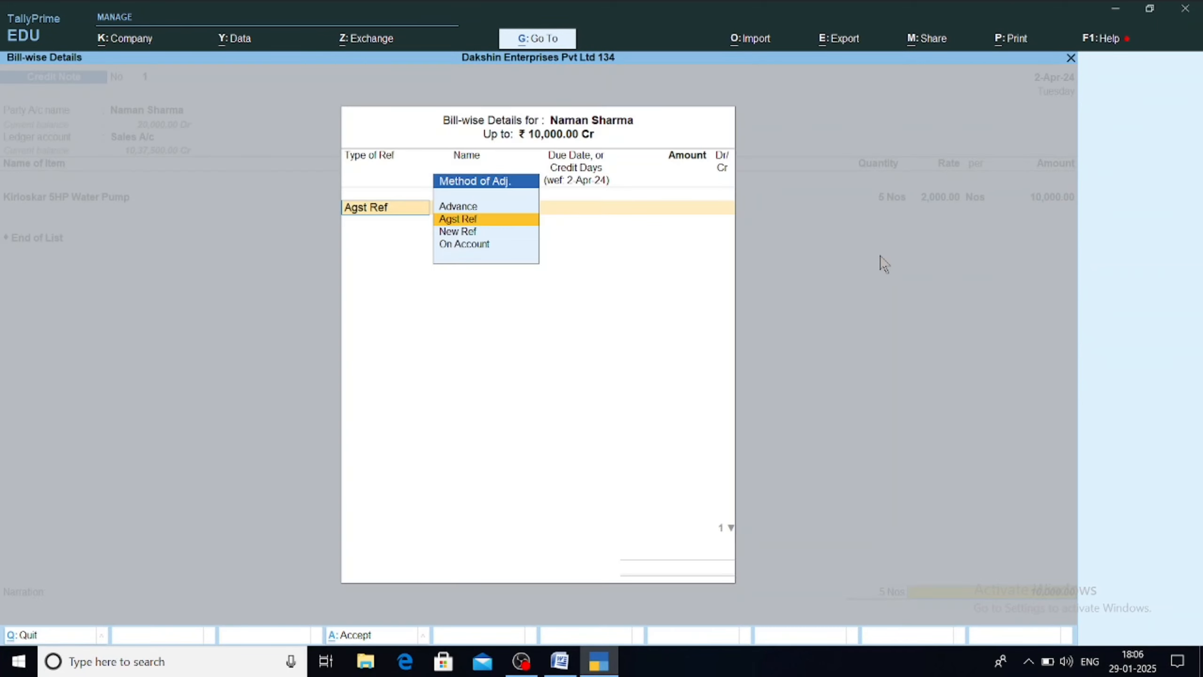
key("Return")
key("Return")
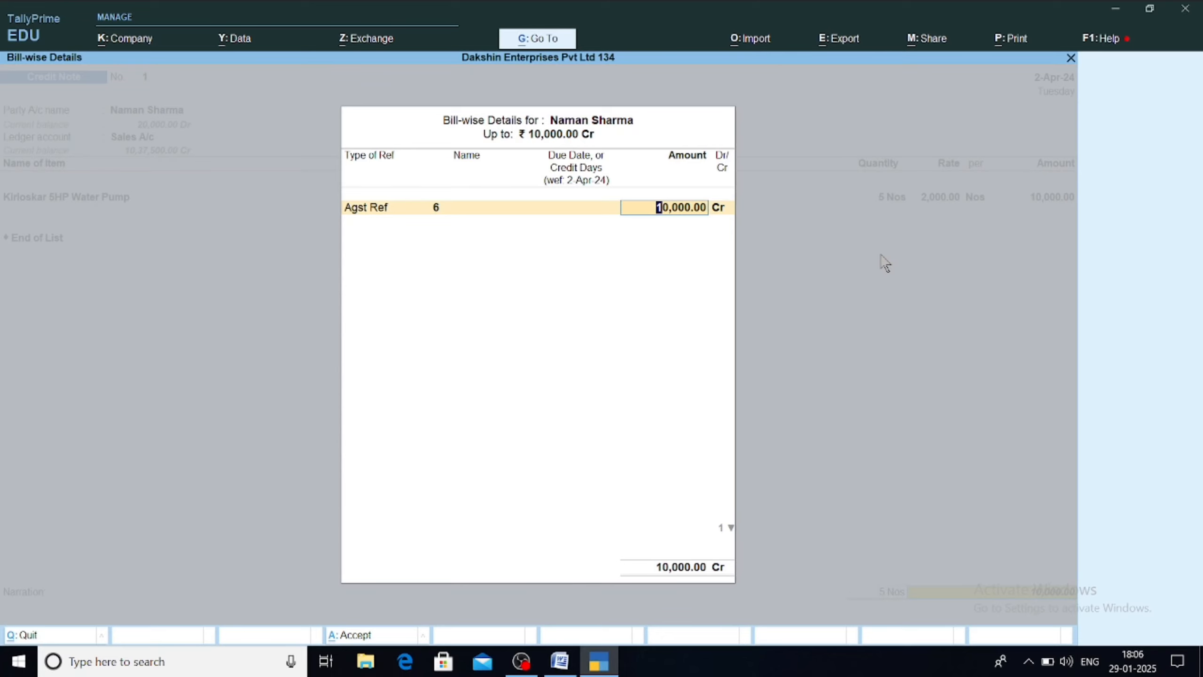
key("Return")
key("Return")
key("Return")
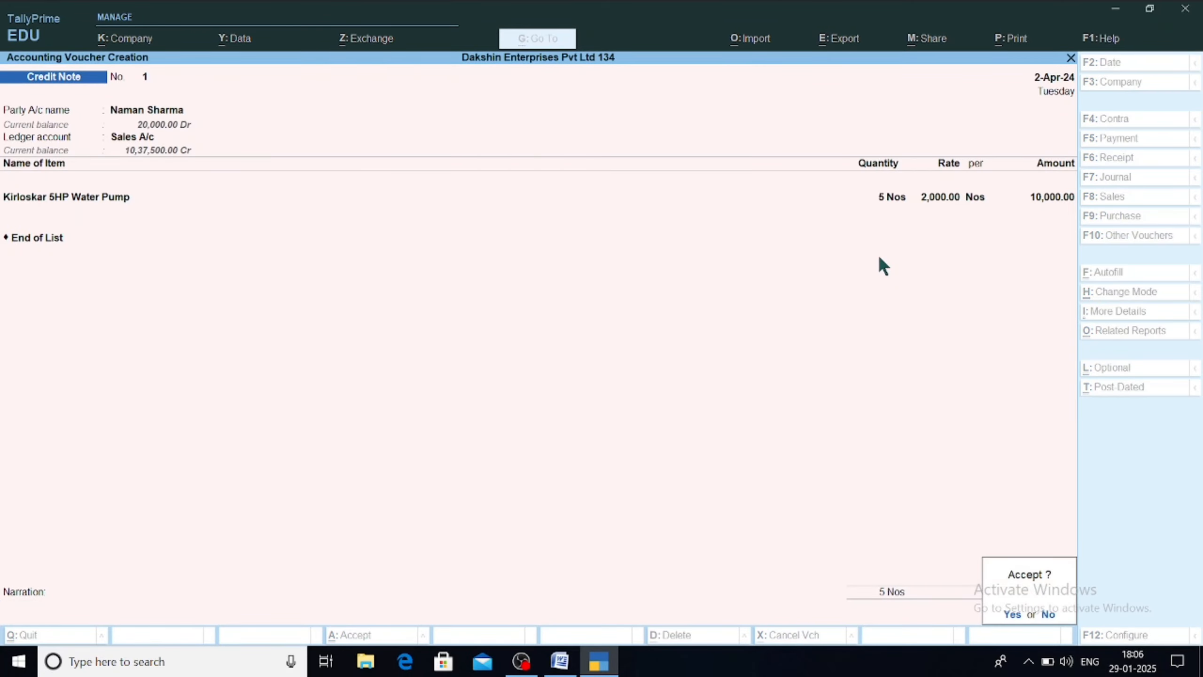
key("Return")
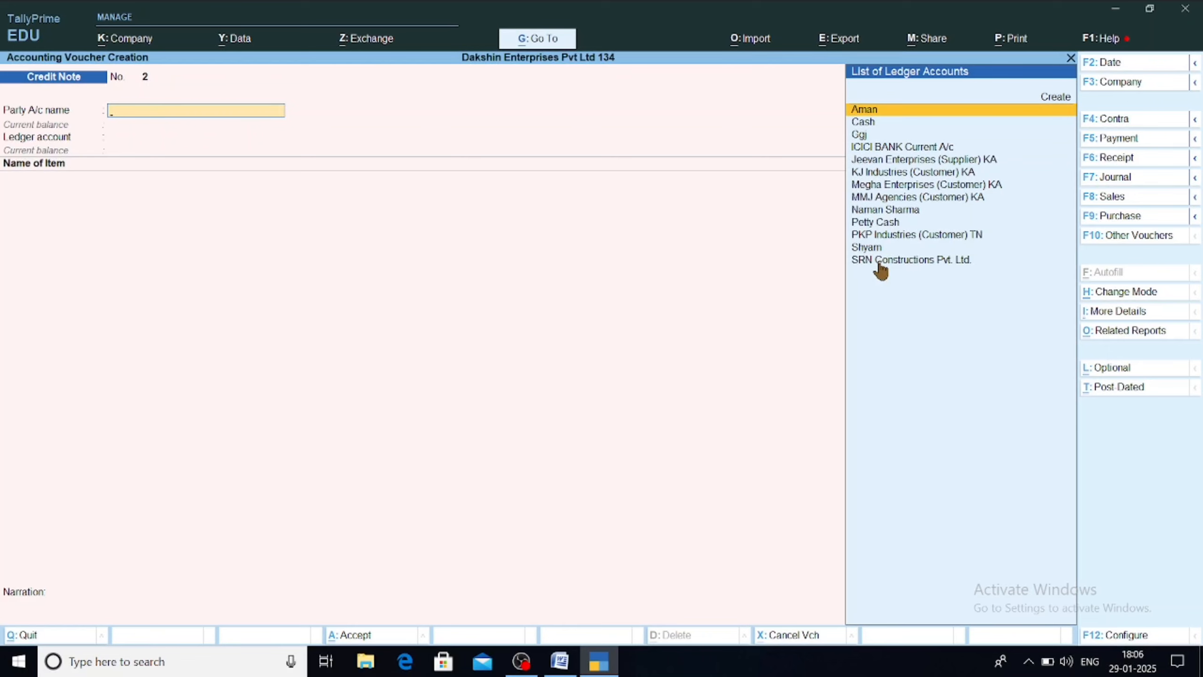
Step: Start a Payment voucher paid from Cash, dated 1-May-24
key("F5")
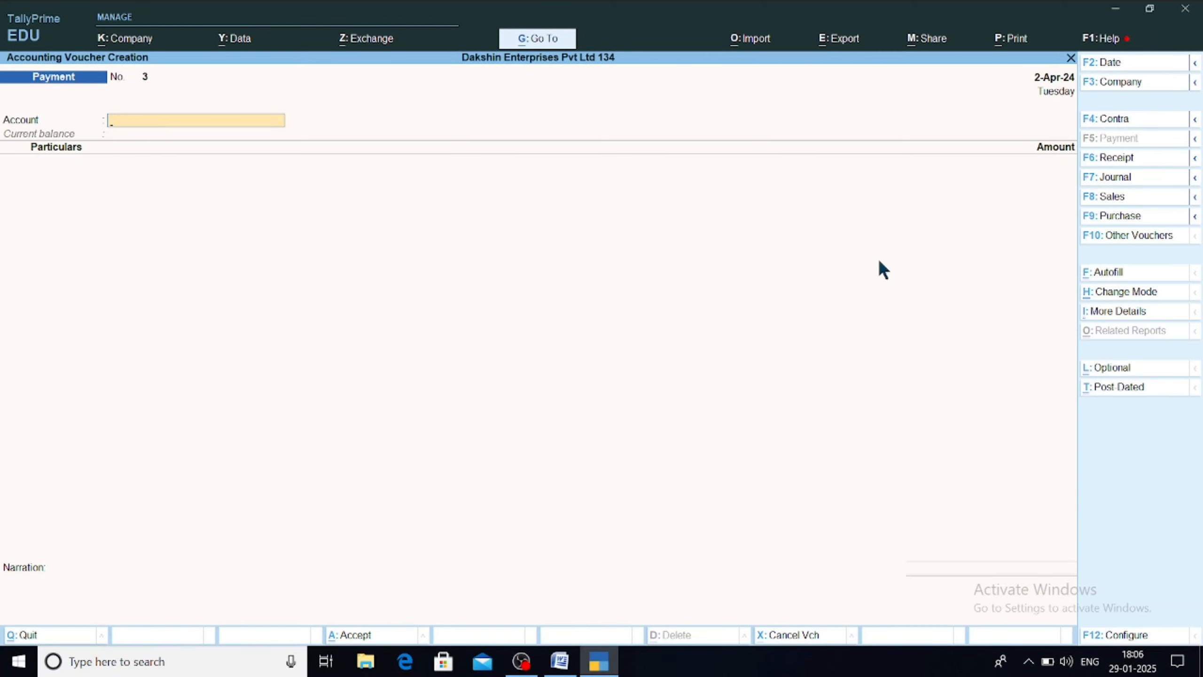
type("Cash")
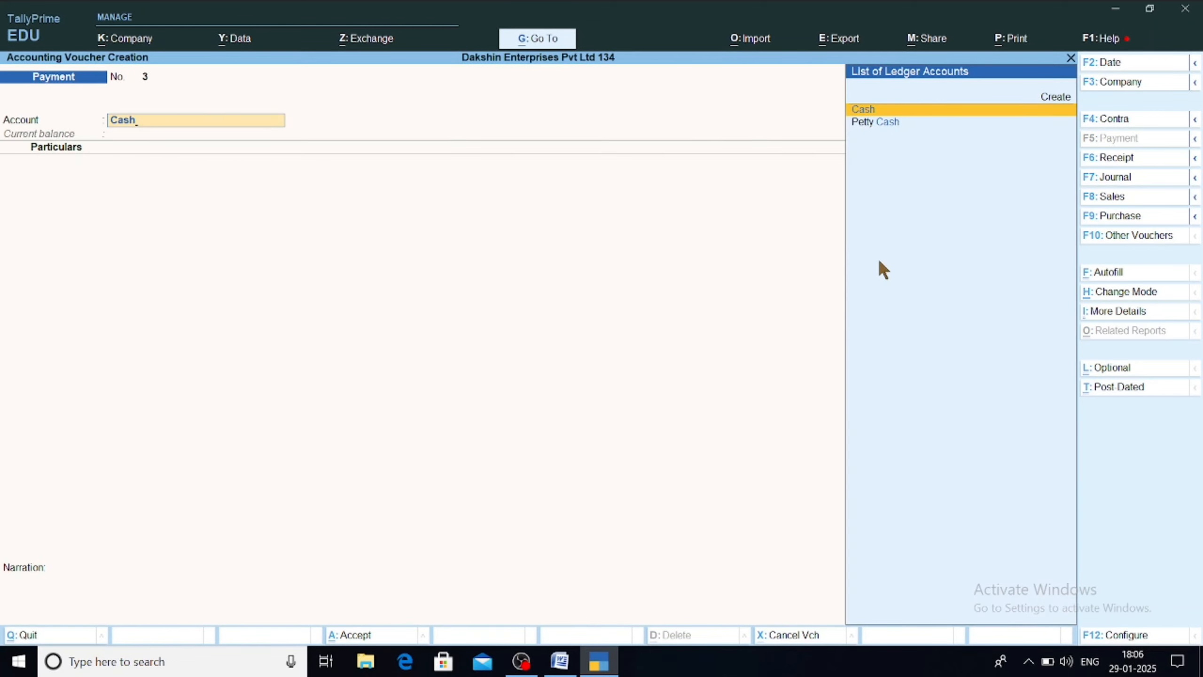
key("Return")
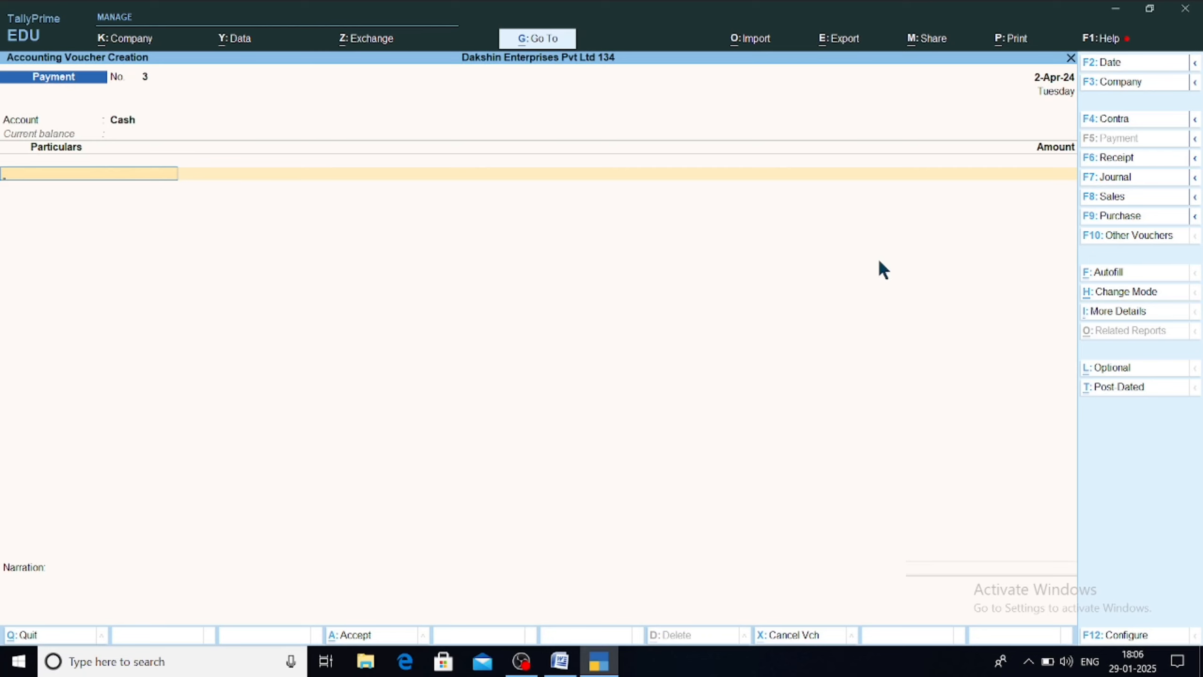
key("F2")
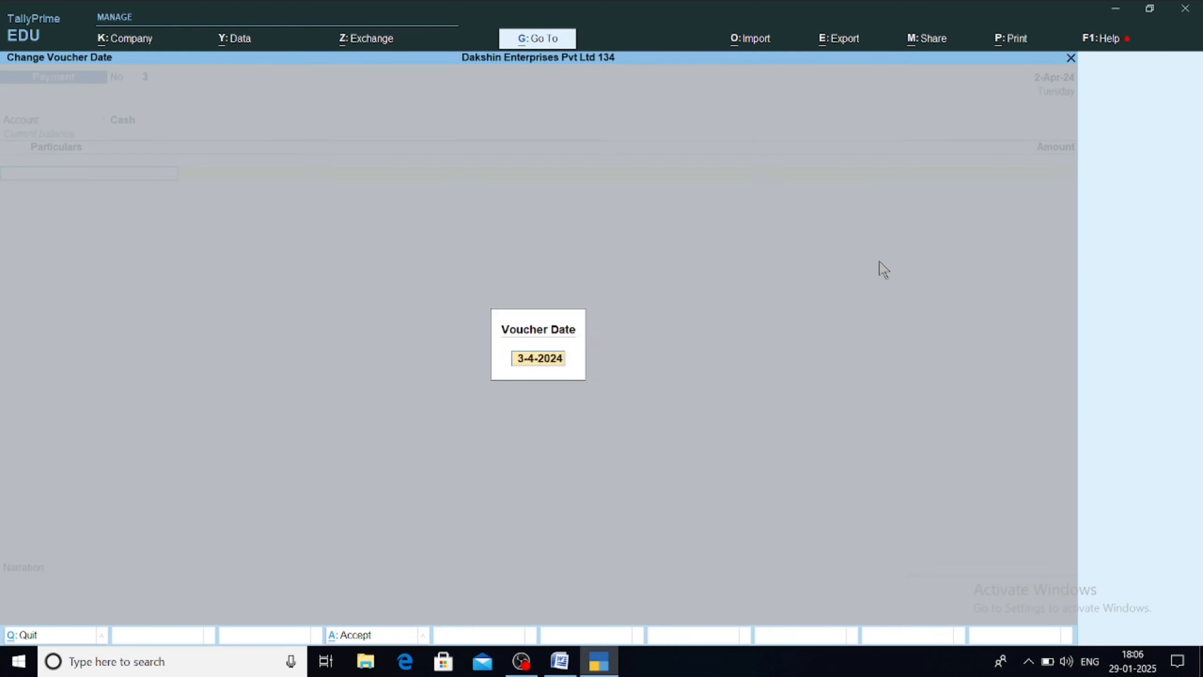
type("31")
key("BackSpace")
key("BackSpace")
type("1-5")
key("Return")
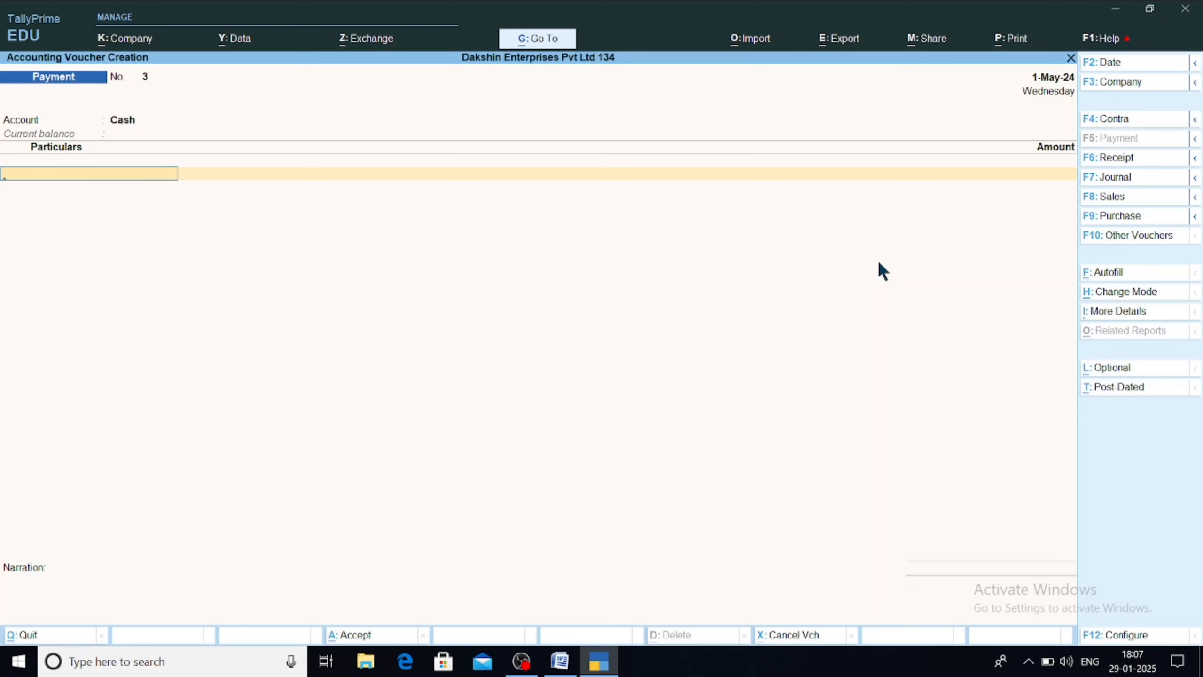
Step: Pay the party 500.00 against their pending bill 12 and save the voucher
type("Ma")
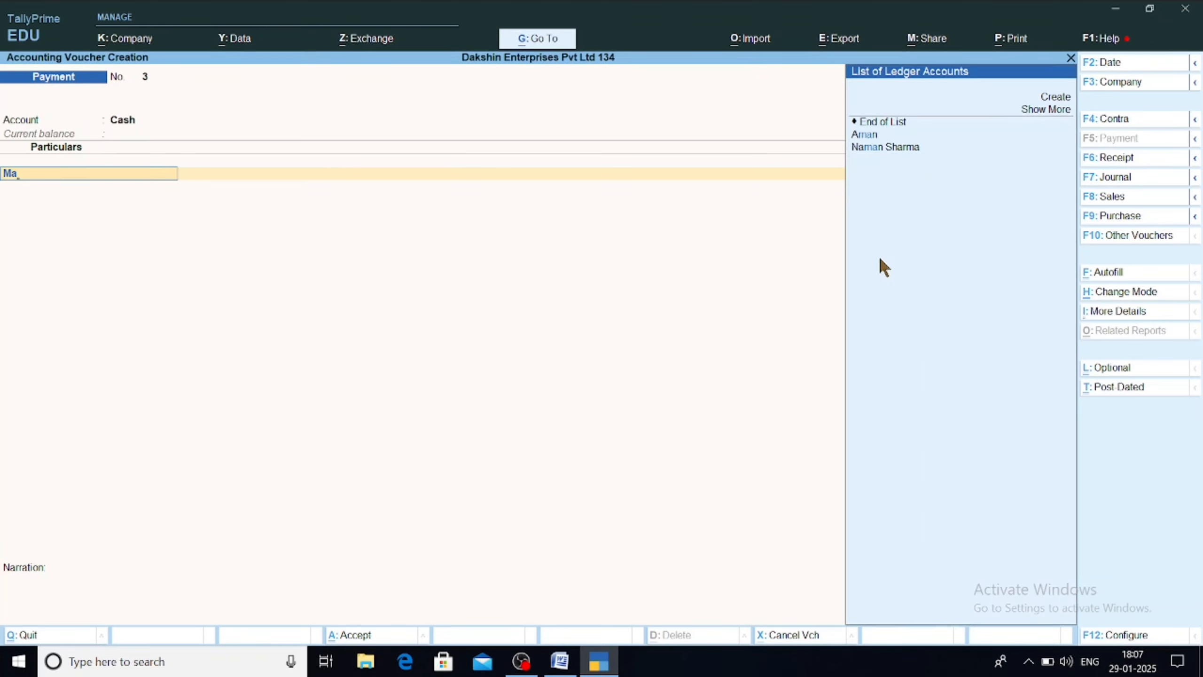
key("Return")
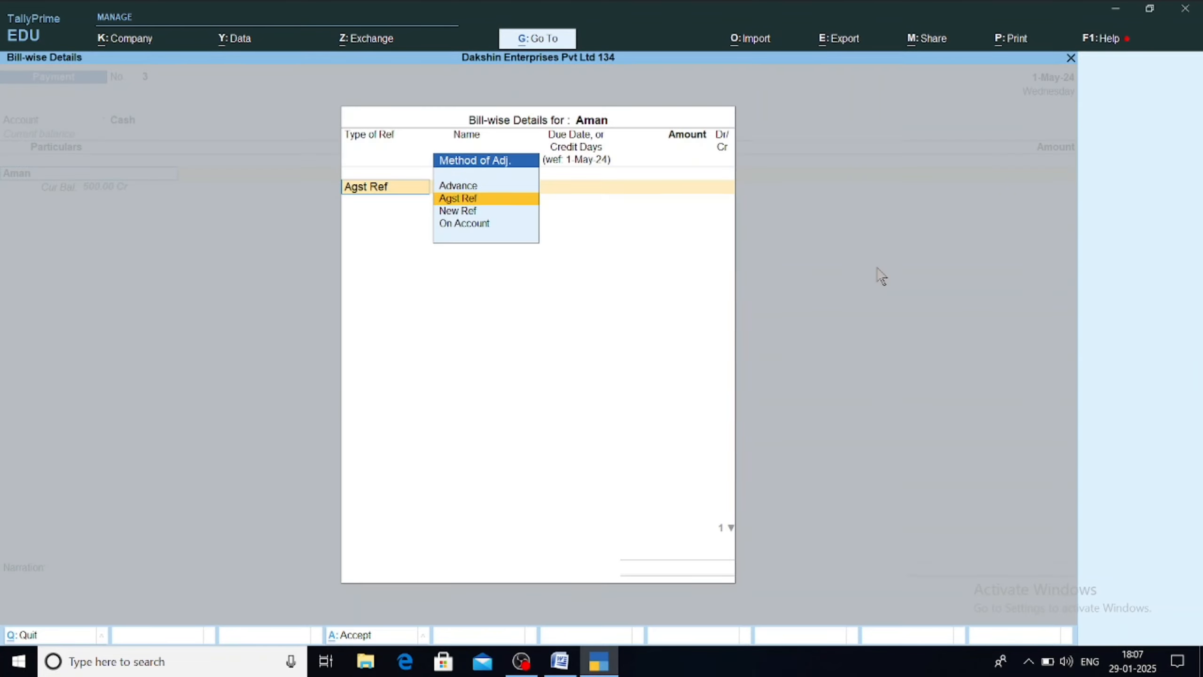
key("Return")
key("Return")
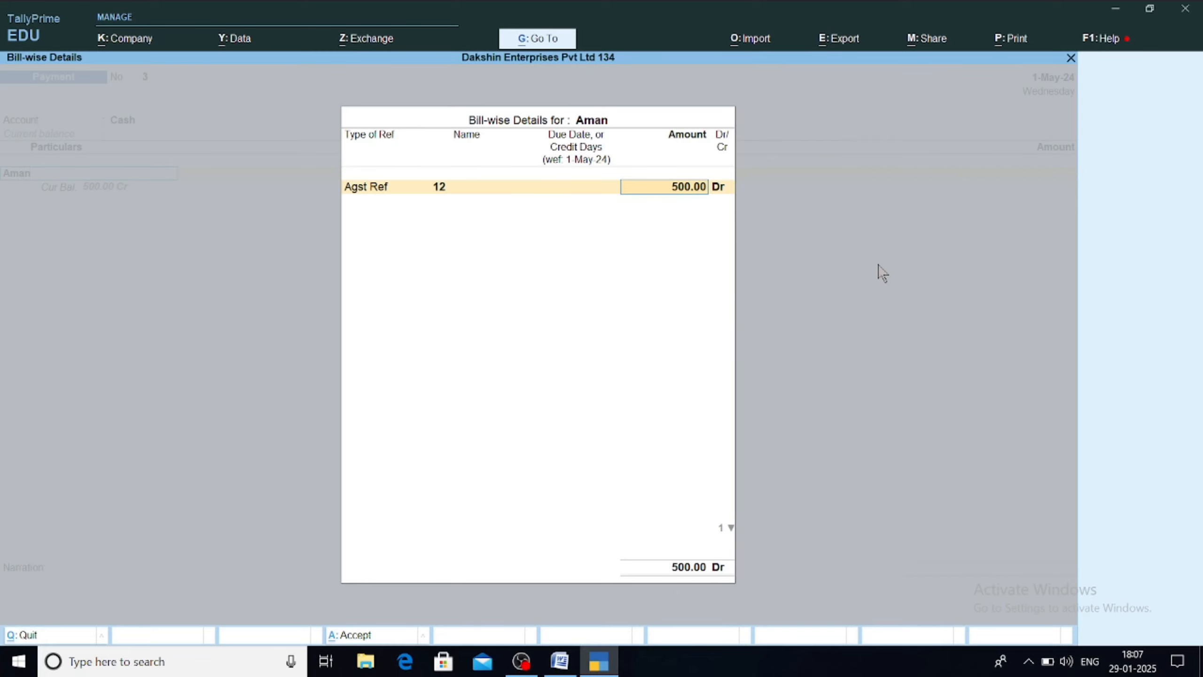
key("Return")
key("Return")
key("Return")
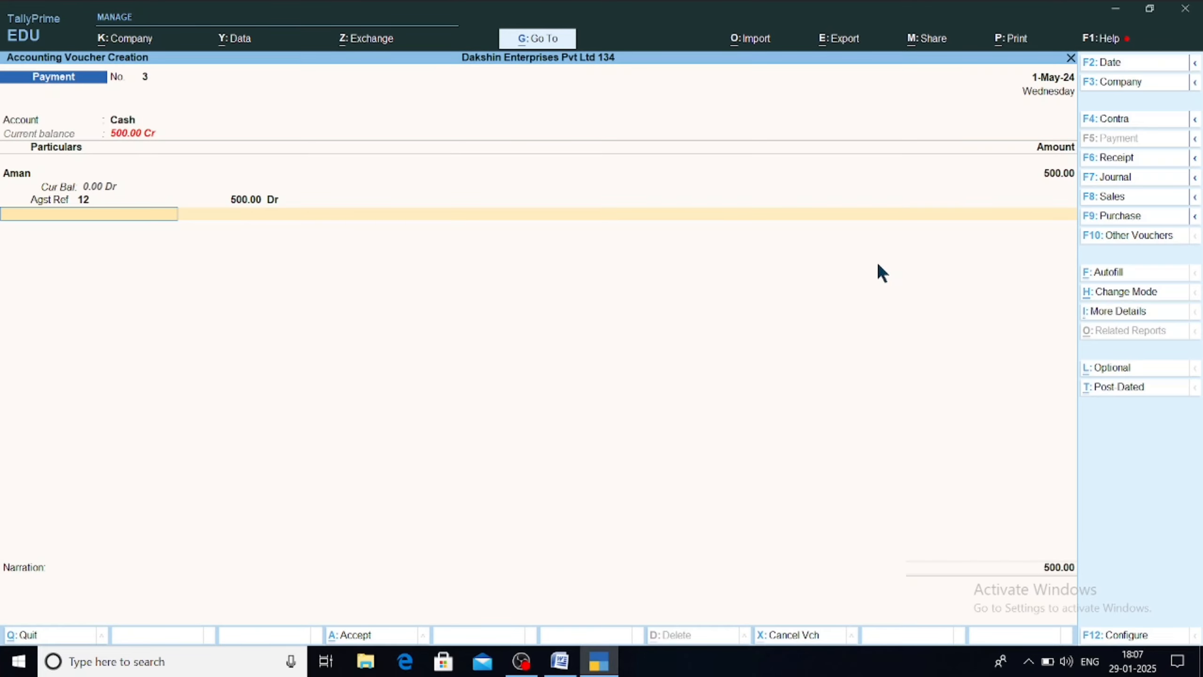
key("Return")
key("Return")
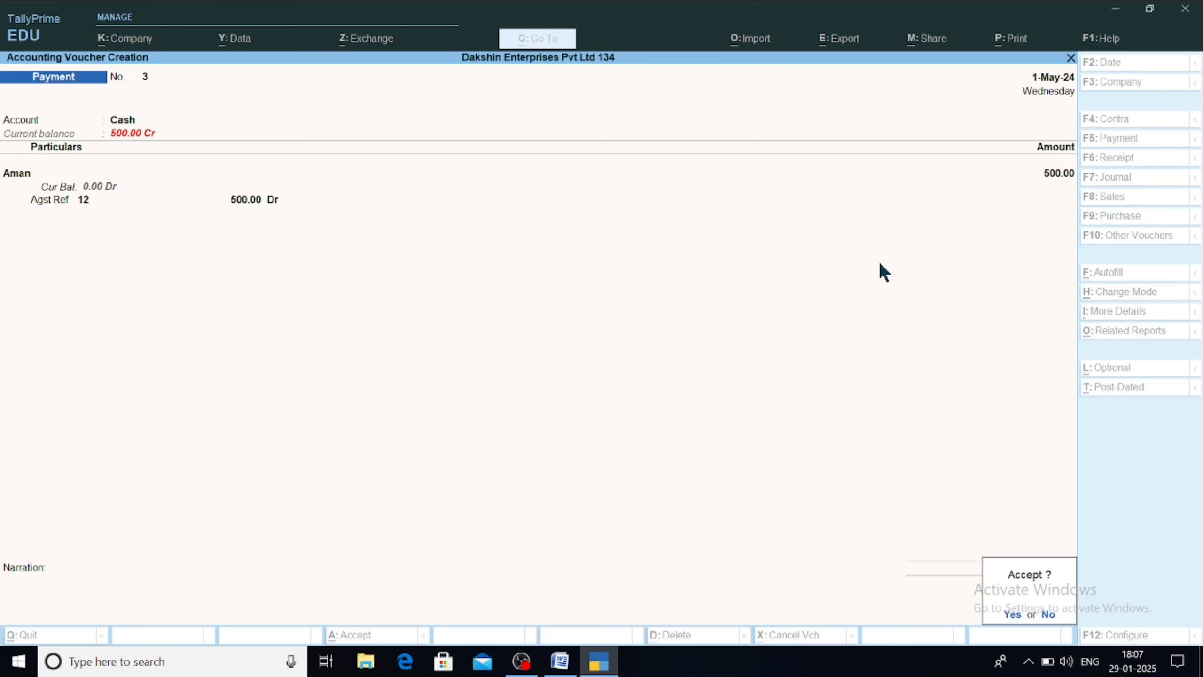
key("Return")
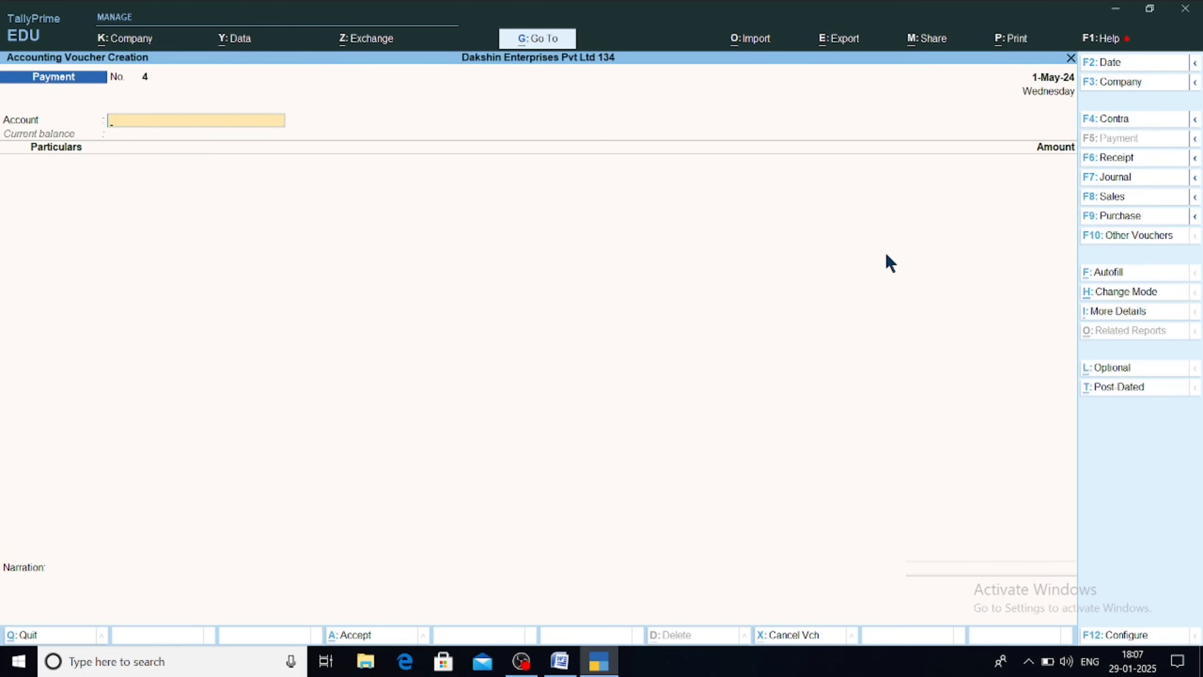
Step: Receive 10,000.00 Cr in Cash from the party ledger against pending bill 6
key("F6")
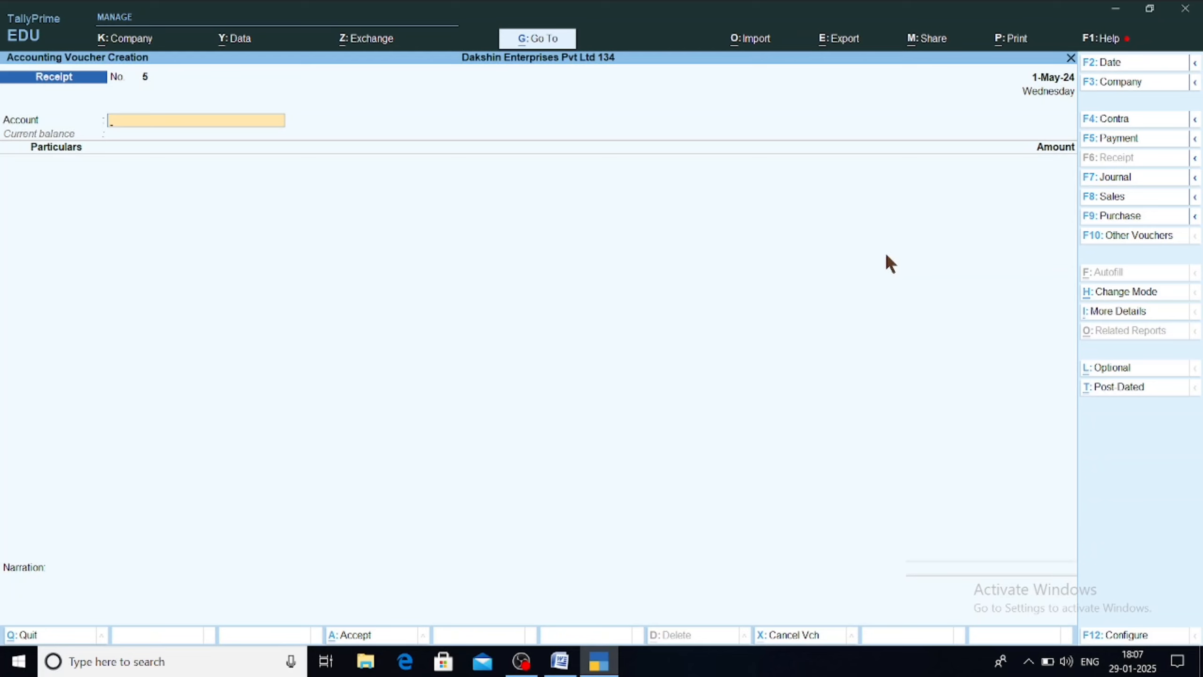
type("Cash")
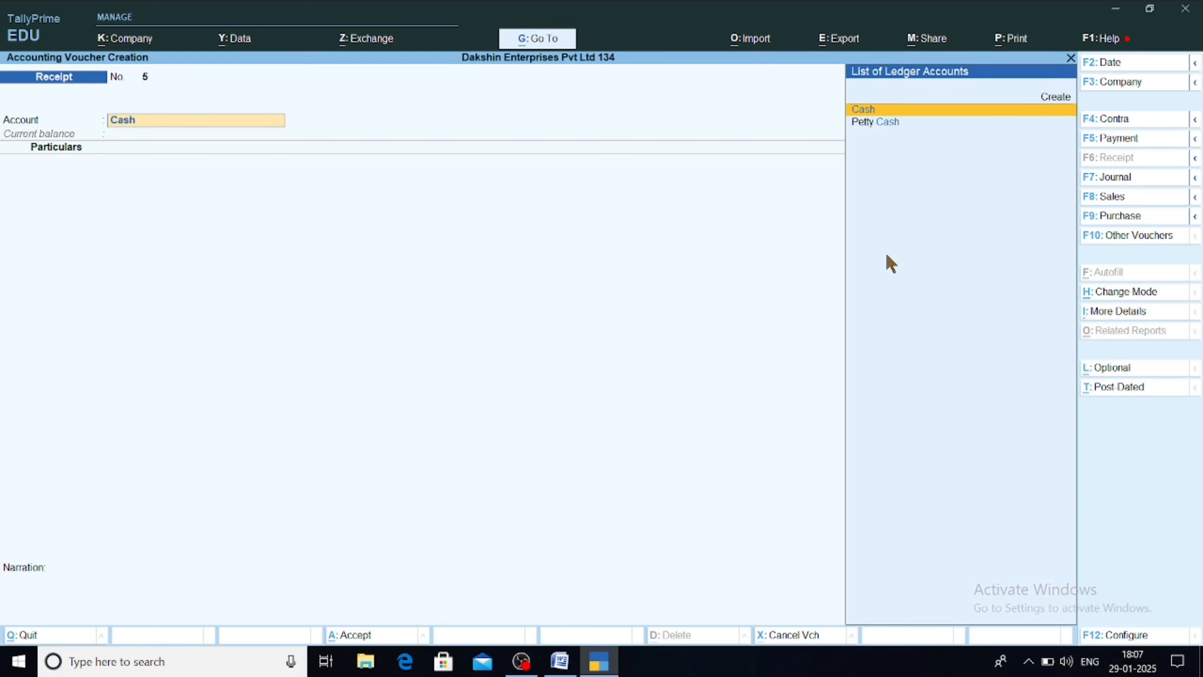
key("Return")
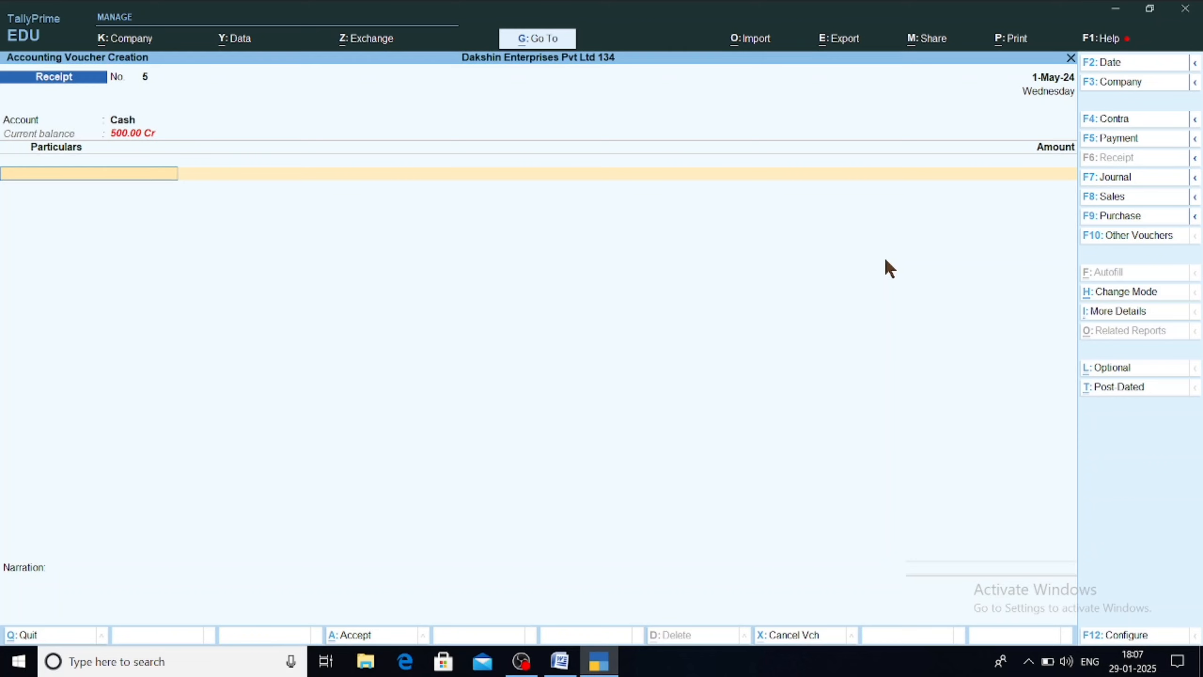
type("Name")
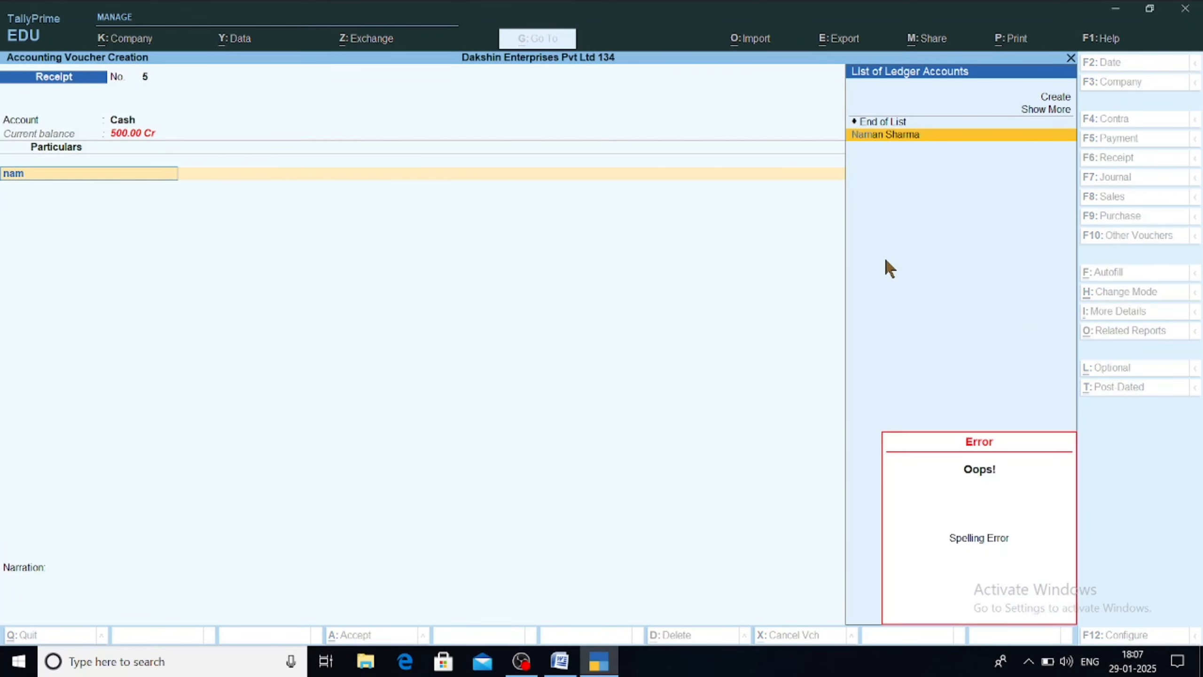
key("Return")
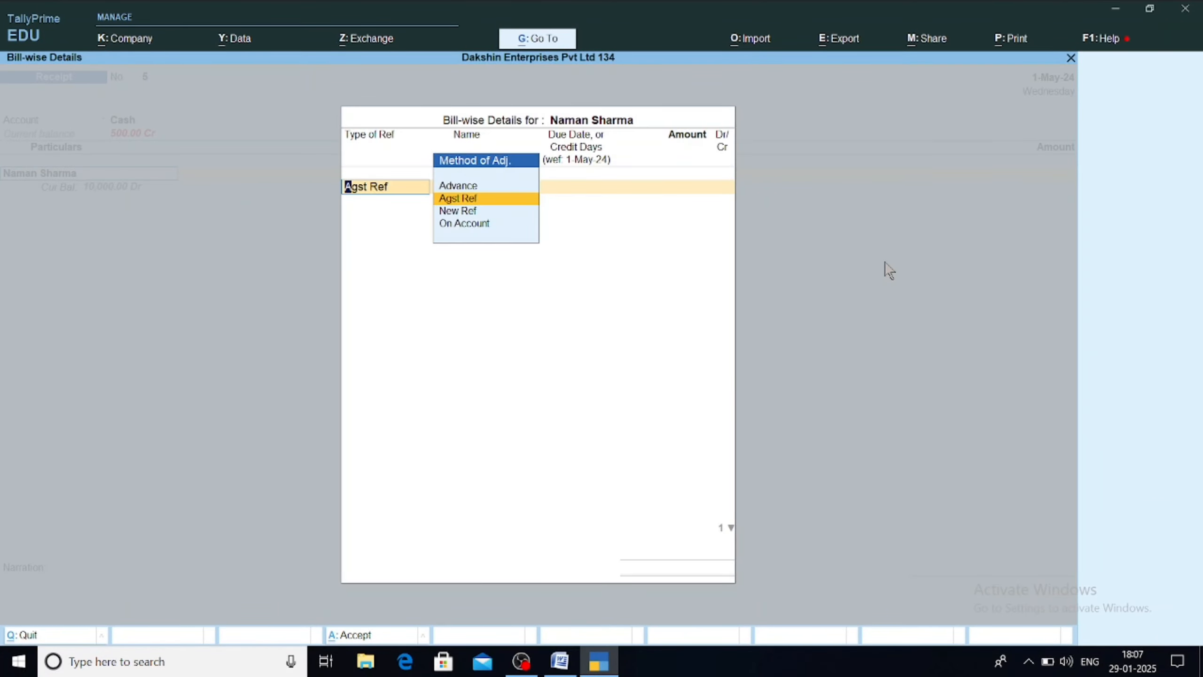
key("Return")
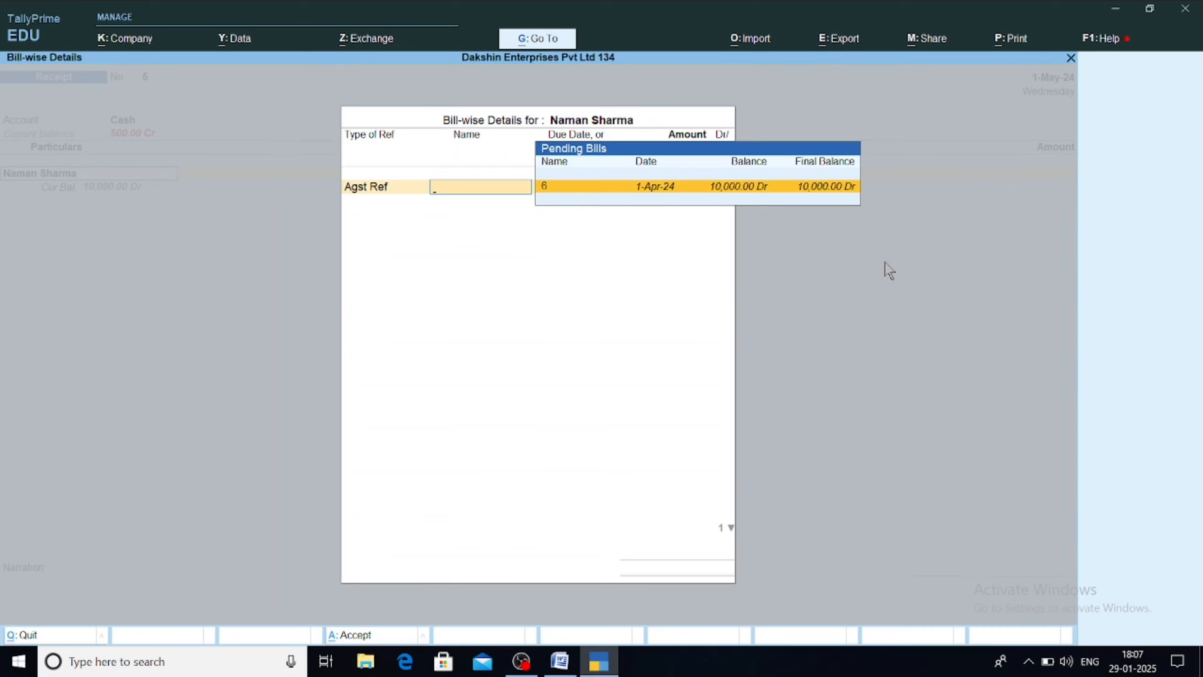
key("Return")
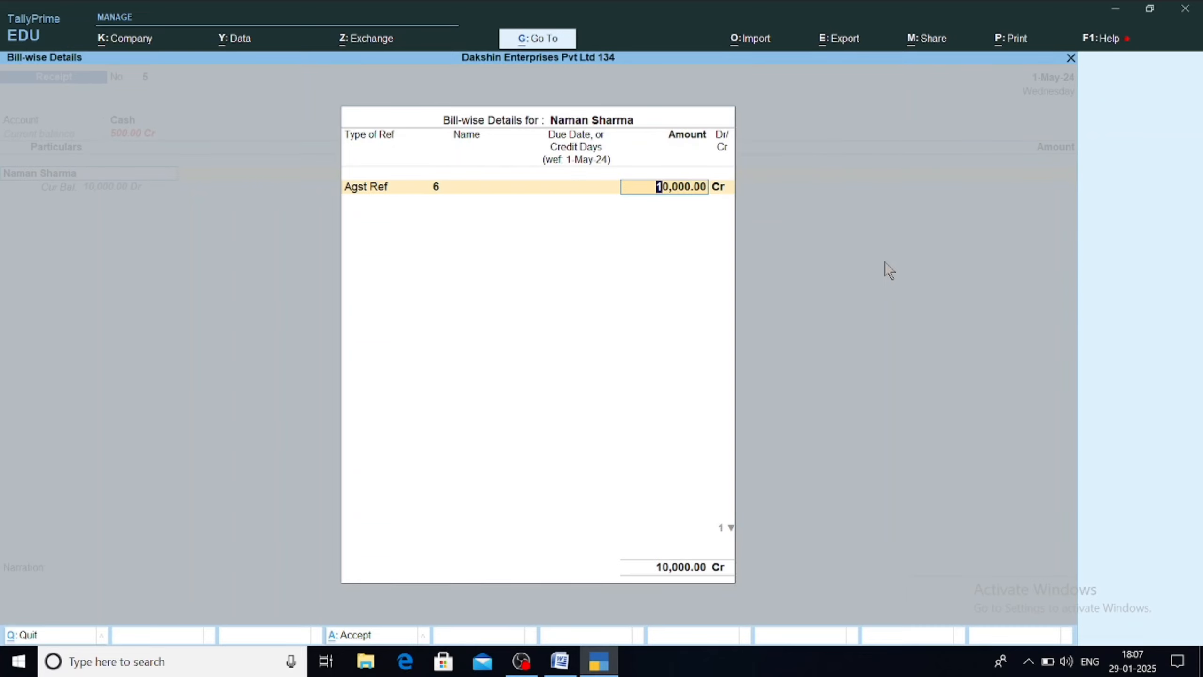
key("Return")
key("Return")
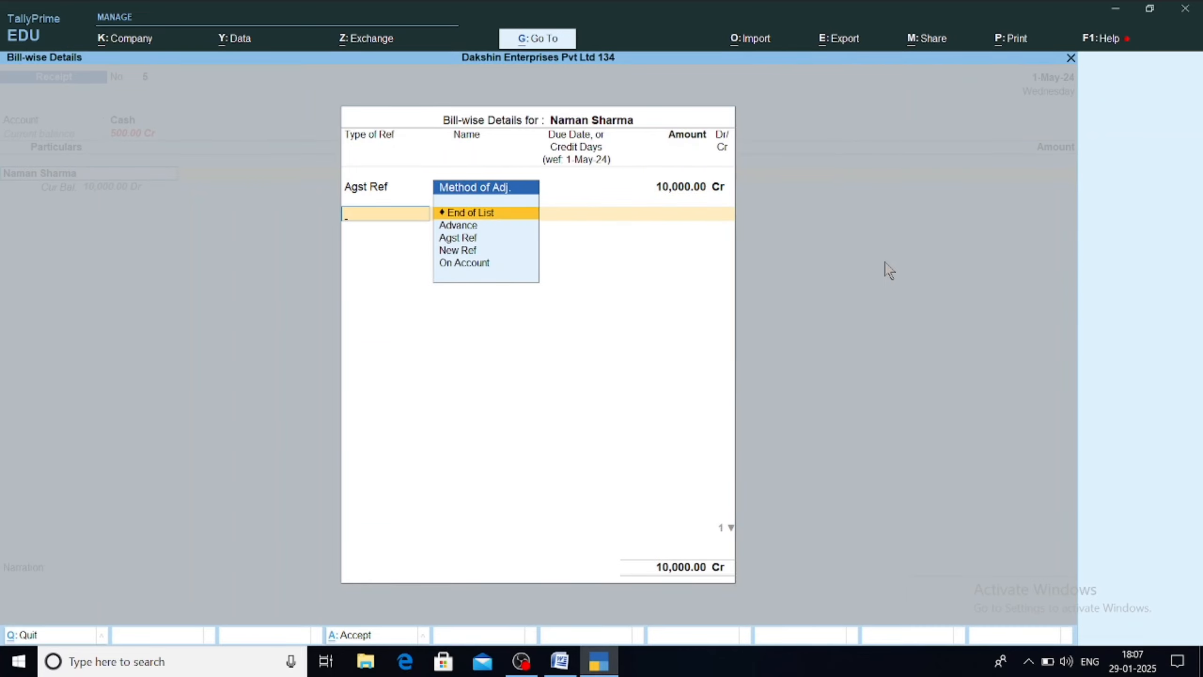
key("Return")
key("Return")
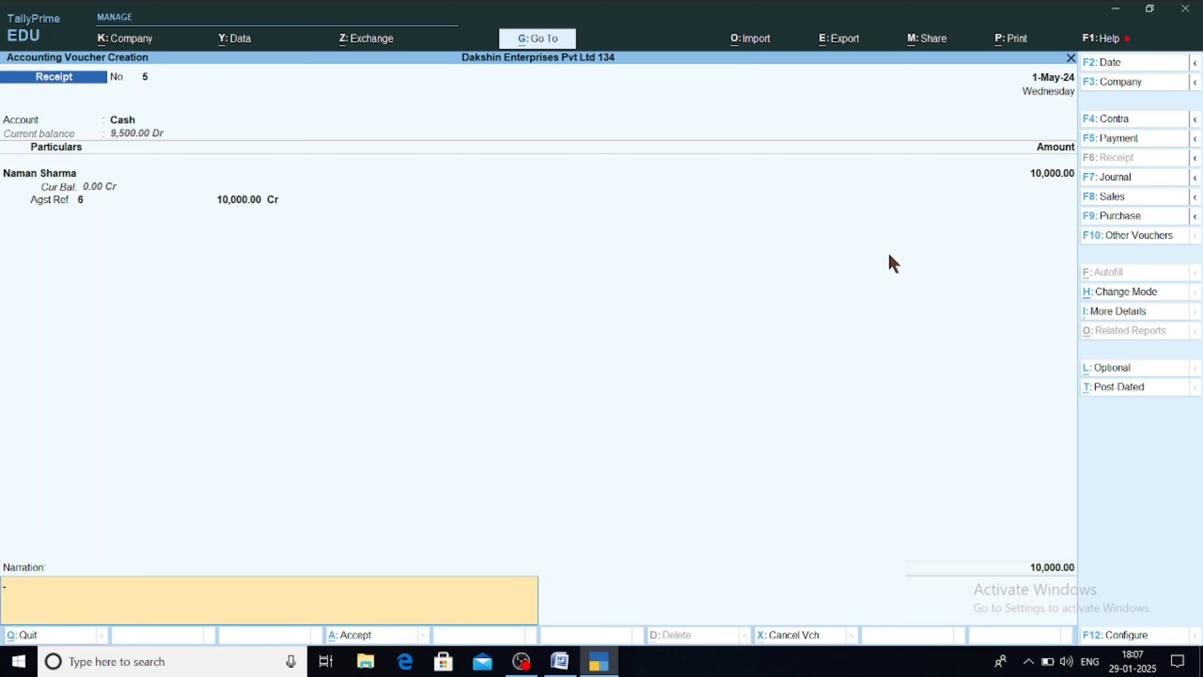
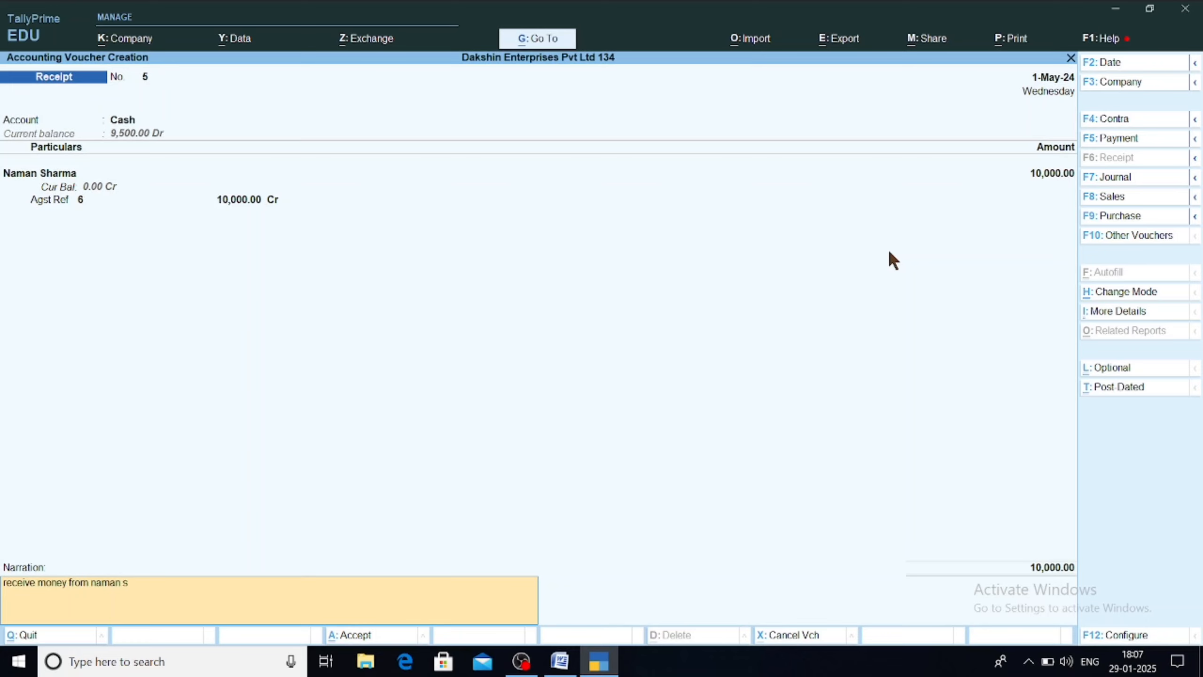
Step: Add a narration about receiving the party's money, save the receipt, and glance at the Word notes
key("Return")
key("Return")
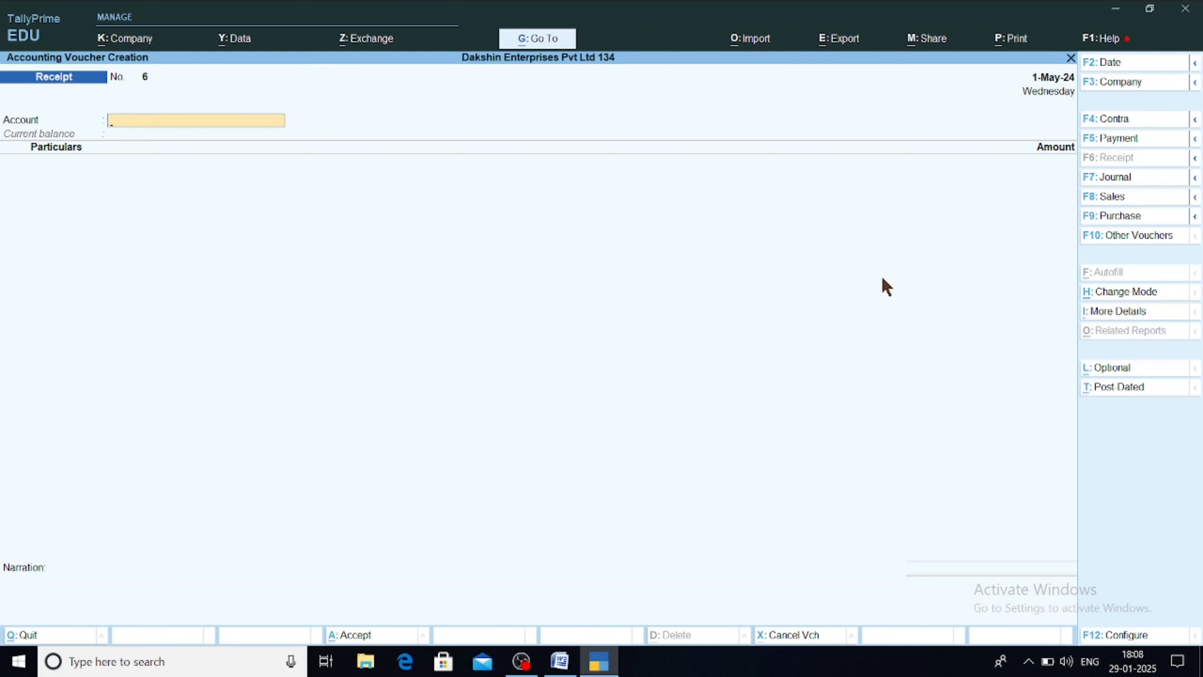
key("alt+Tab")
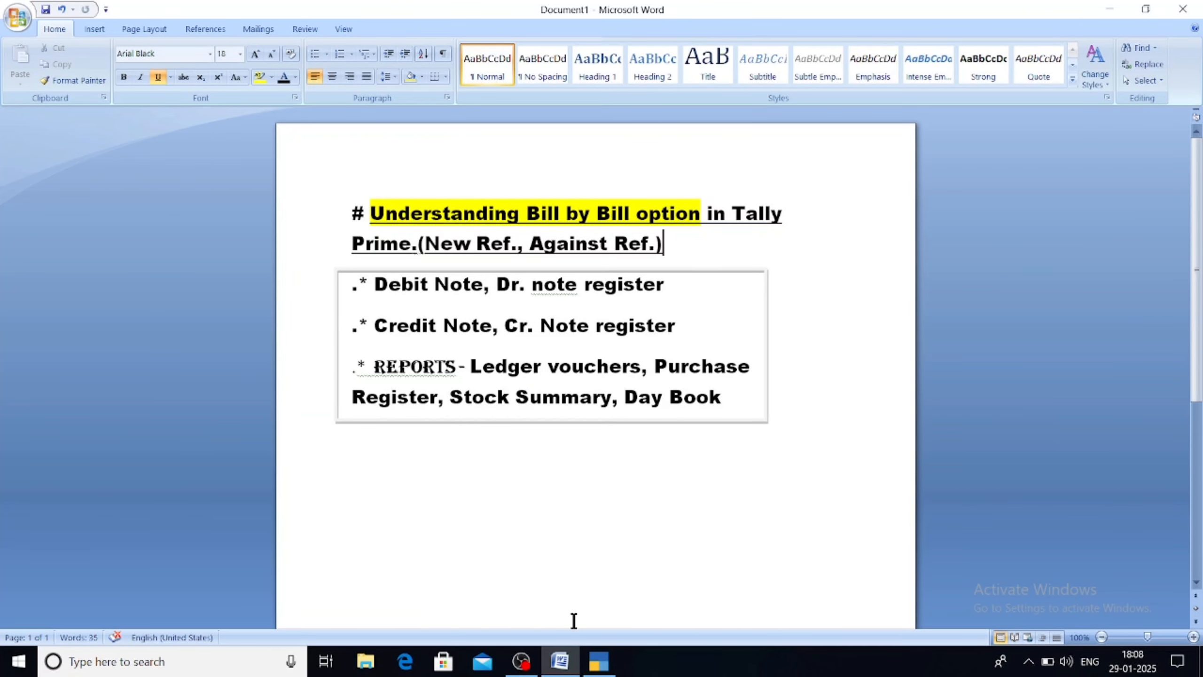
left_click(600, 664)
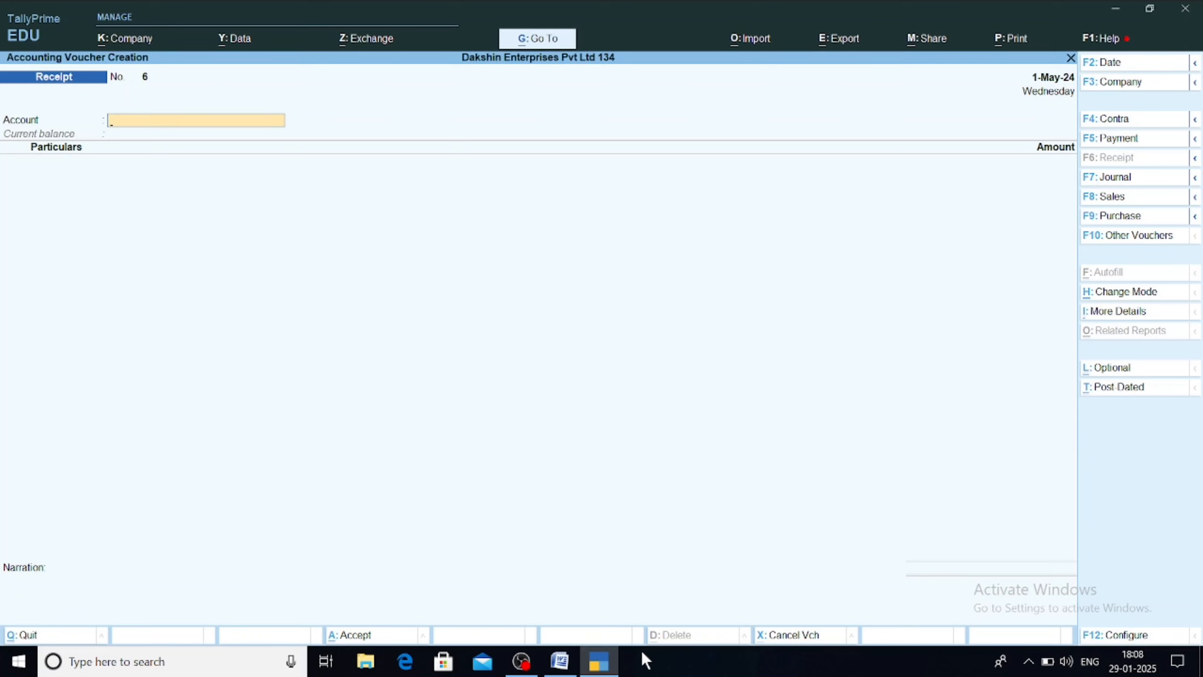
Step: Close the empty voucher screen and briefly look at the additional reports menu
key("Escape")
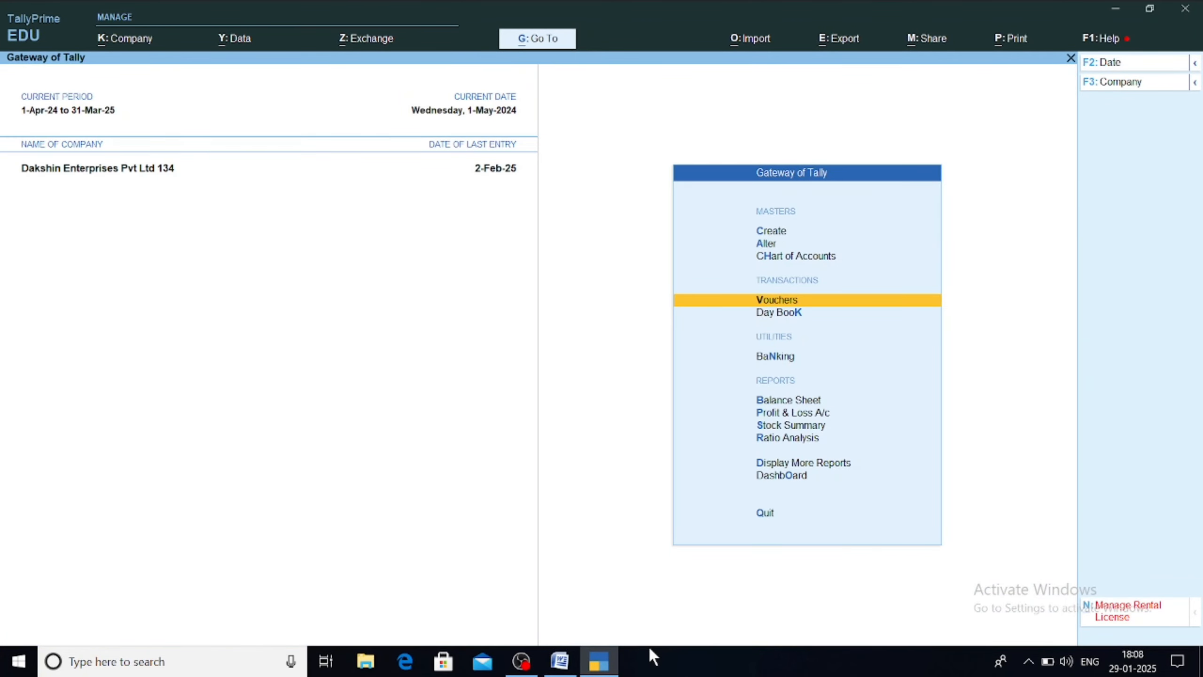
key("Down")
key("Down")
key("Down")
key("Down")
key("Down")
key("Down")
key("Down")
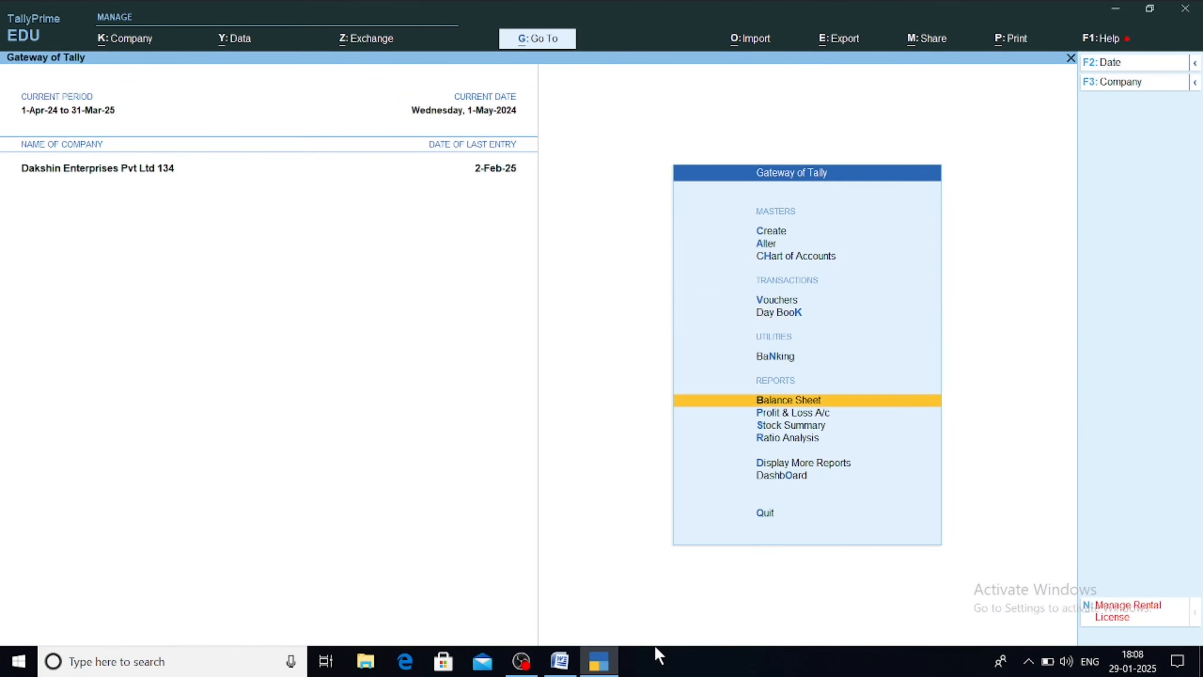
key("Return")
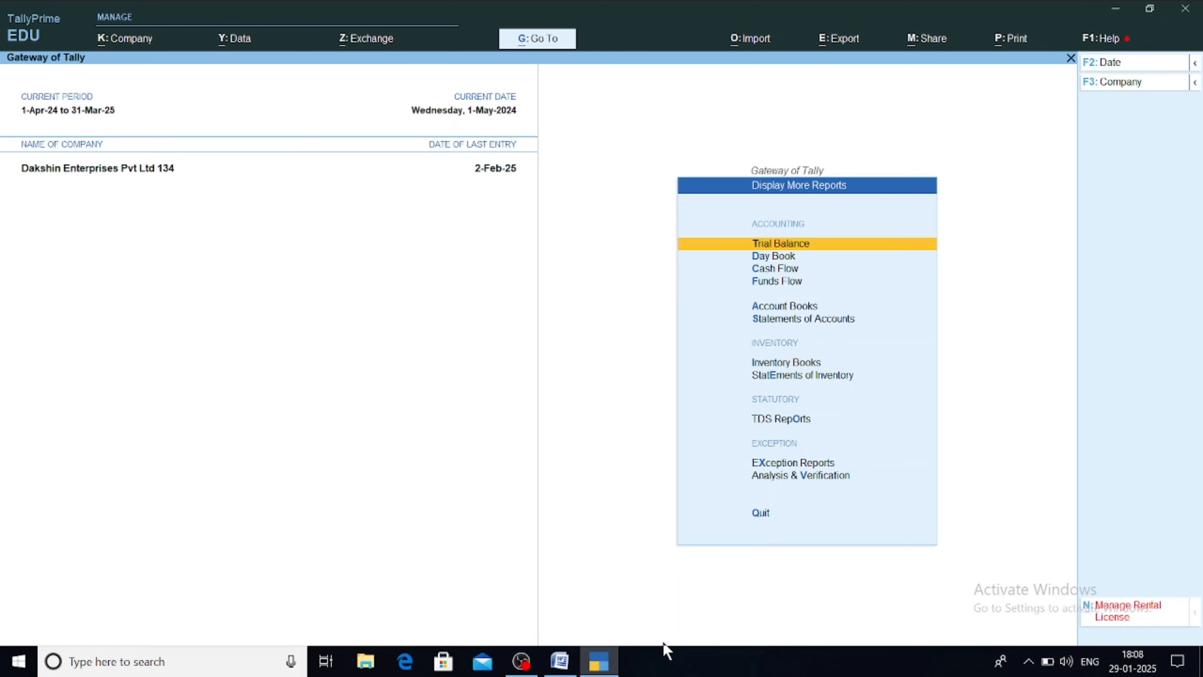
key("Escape")
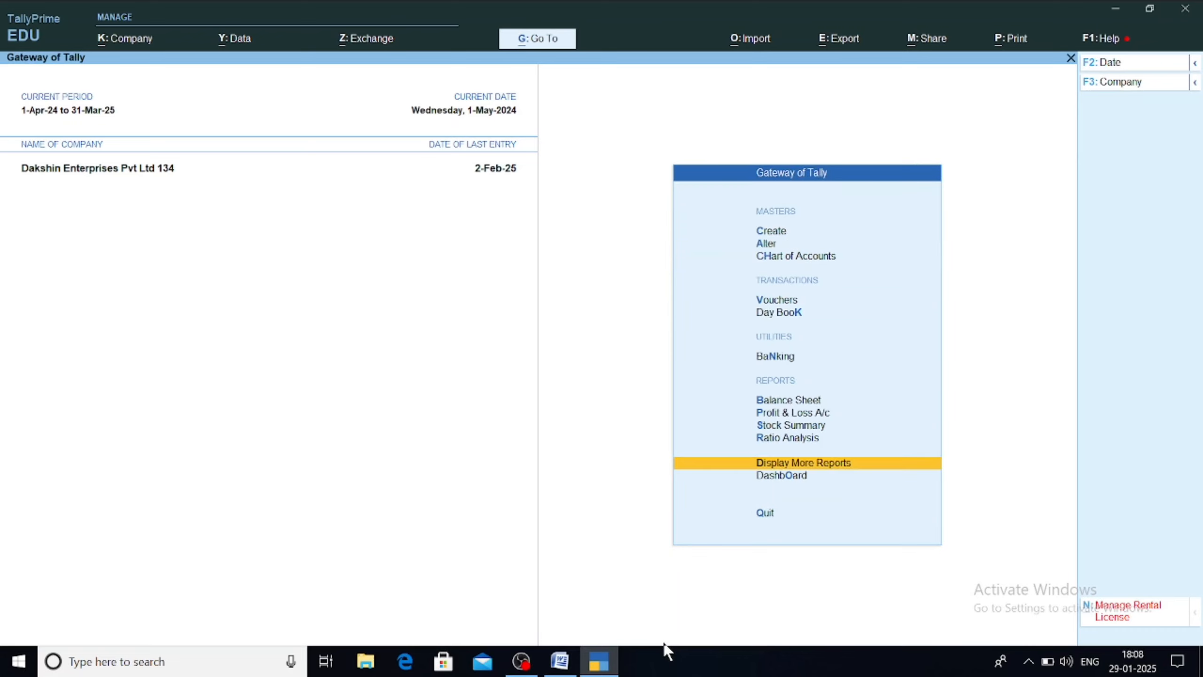
Step: Find the Debit Note Register through Go To and drill into April's debit notes
key("alt+g")
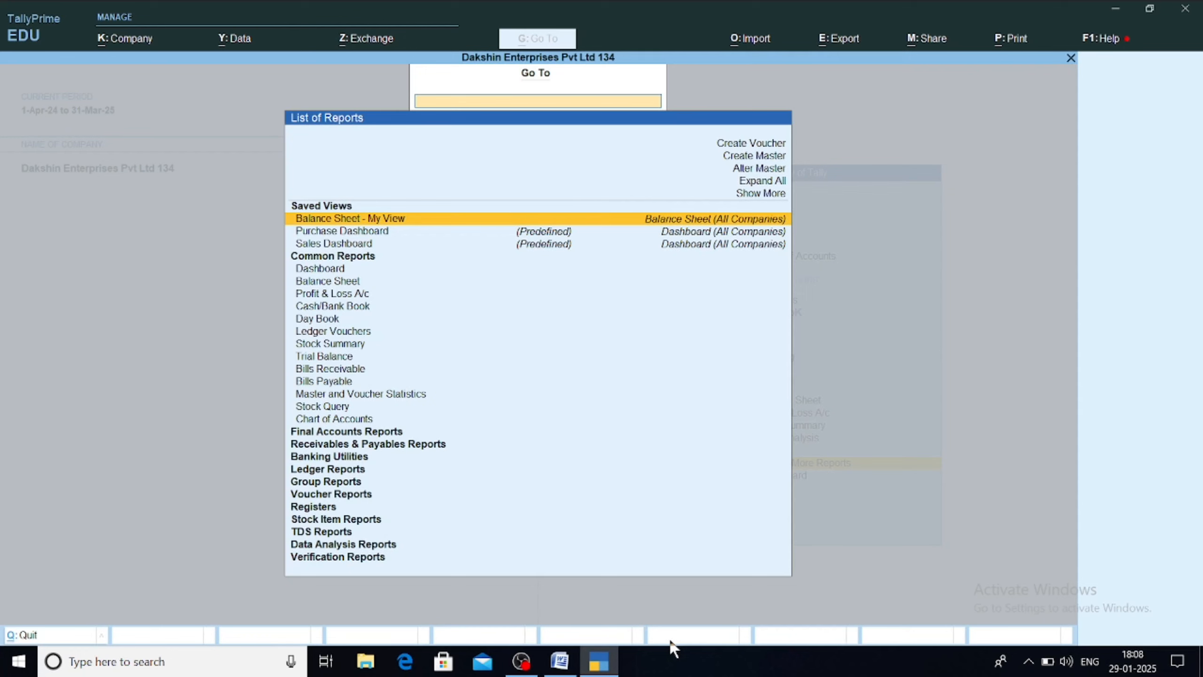
type("Dr")
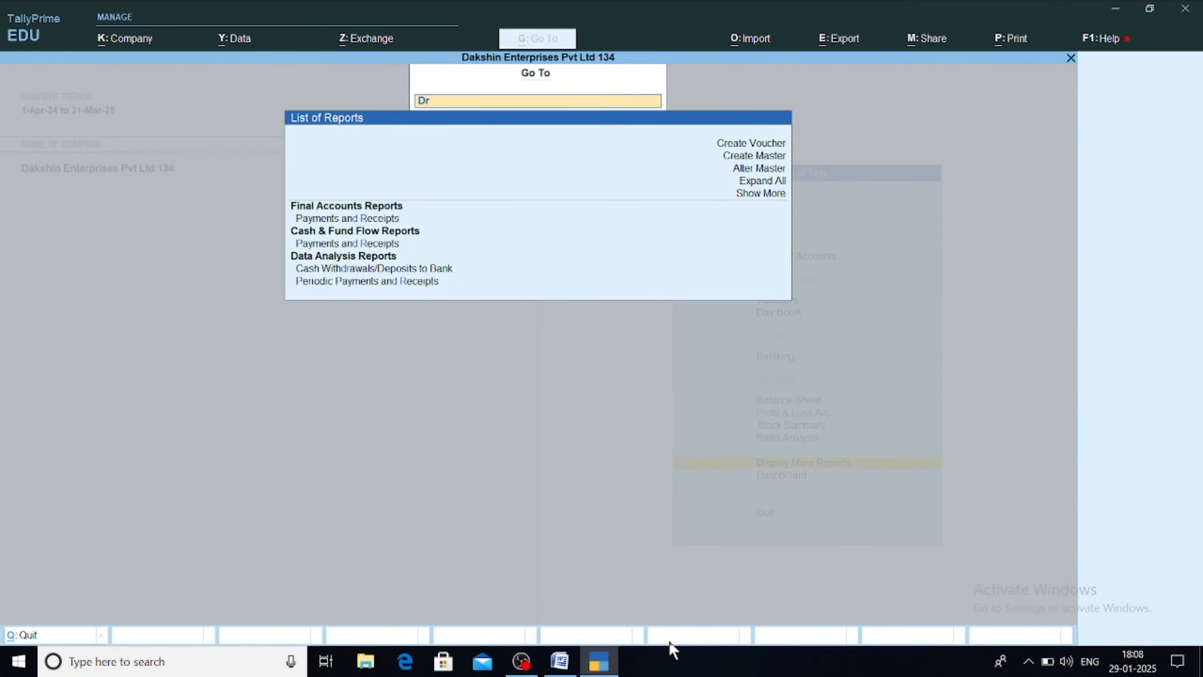
key("BackSpace")
type("e")
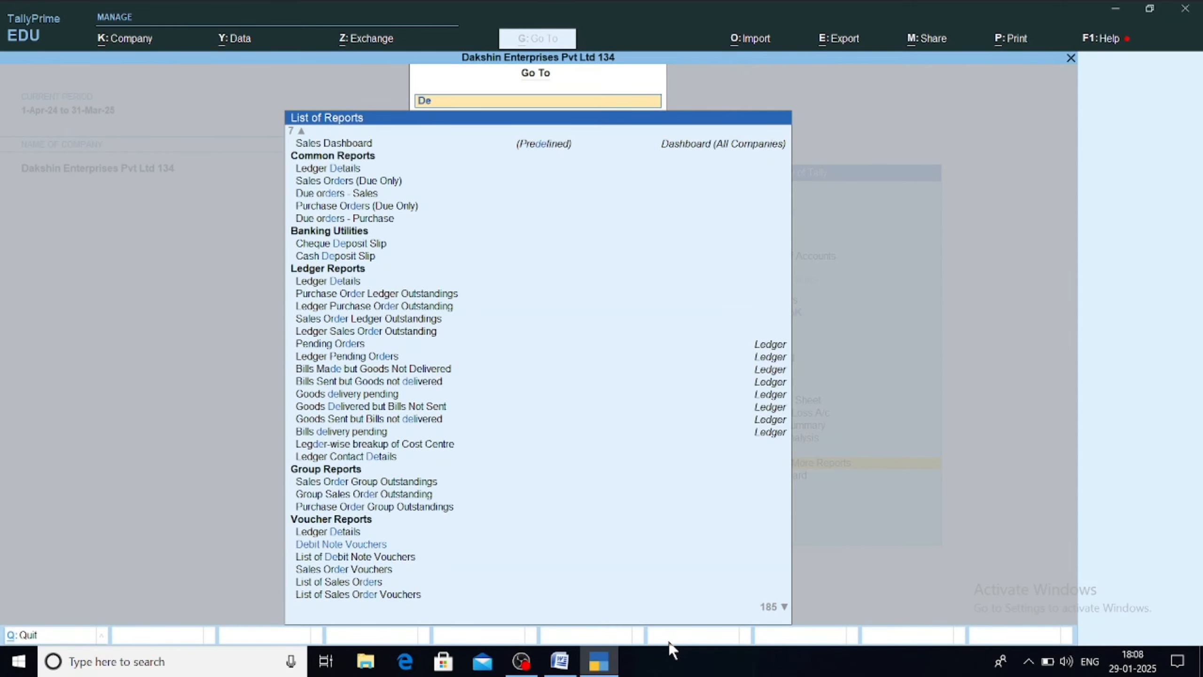
type("bit")
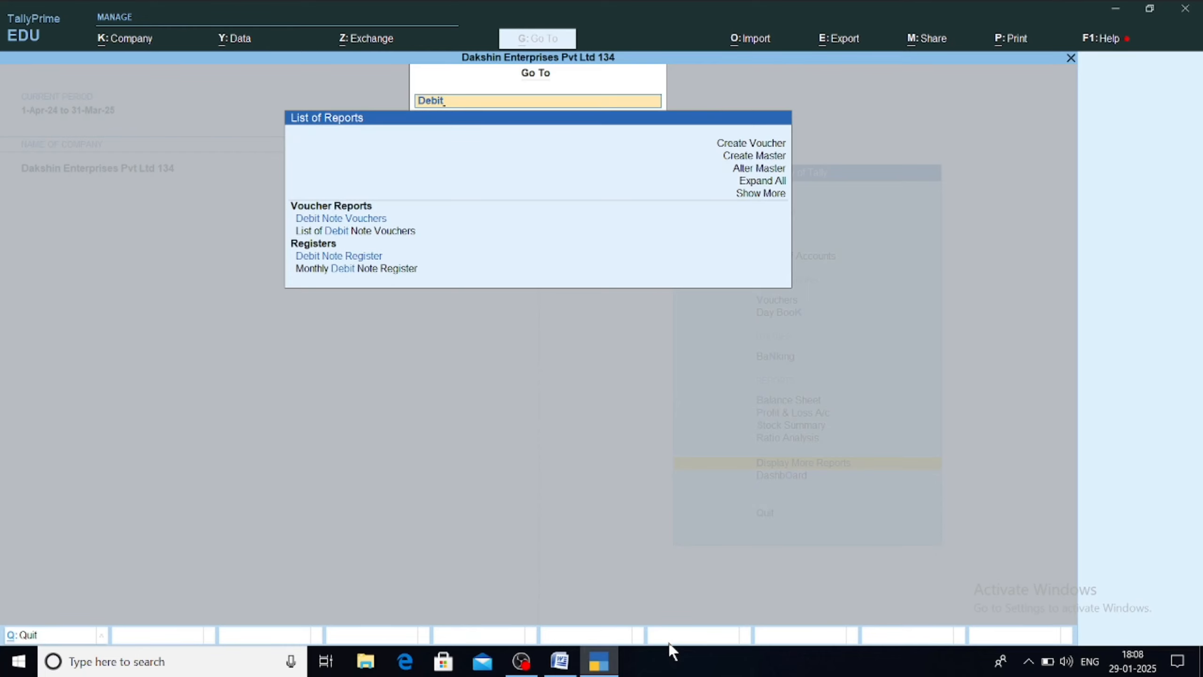
key("Down")
key("Down")
key("Down")
key("Return")
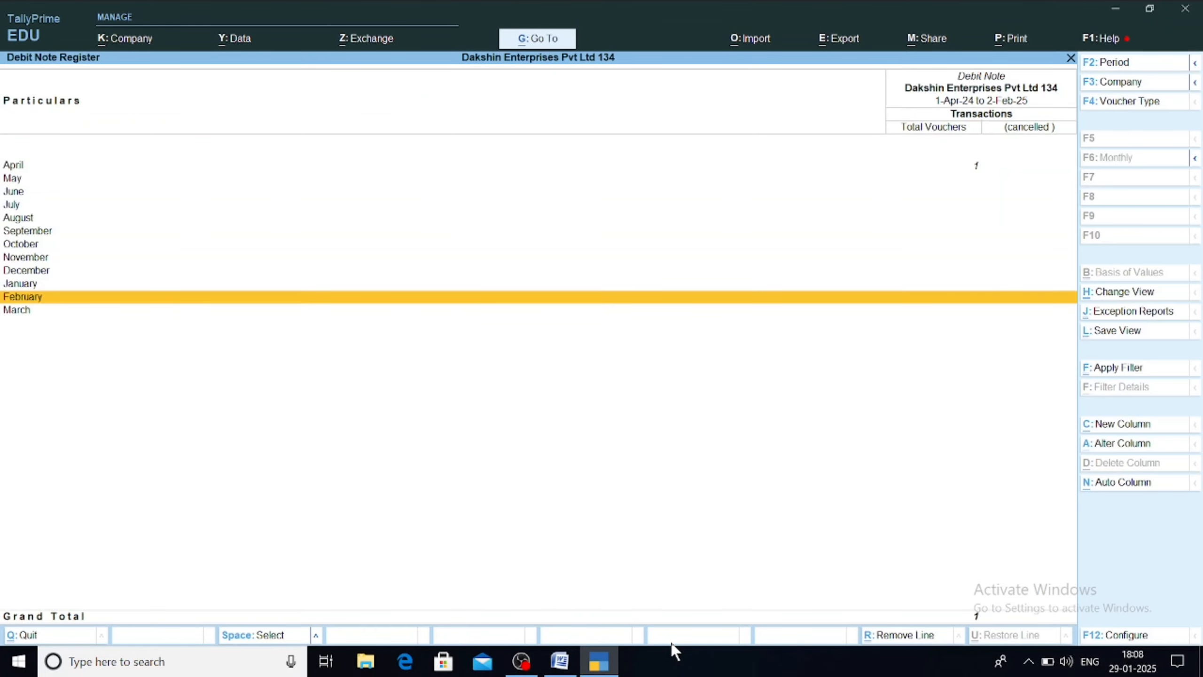
key("Up")
key("Up")
key("Up")
key("Up")
key("Up")
key("Up")
key("Up")
key("Up")
key("Up")
key("Up")
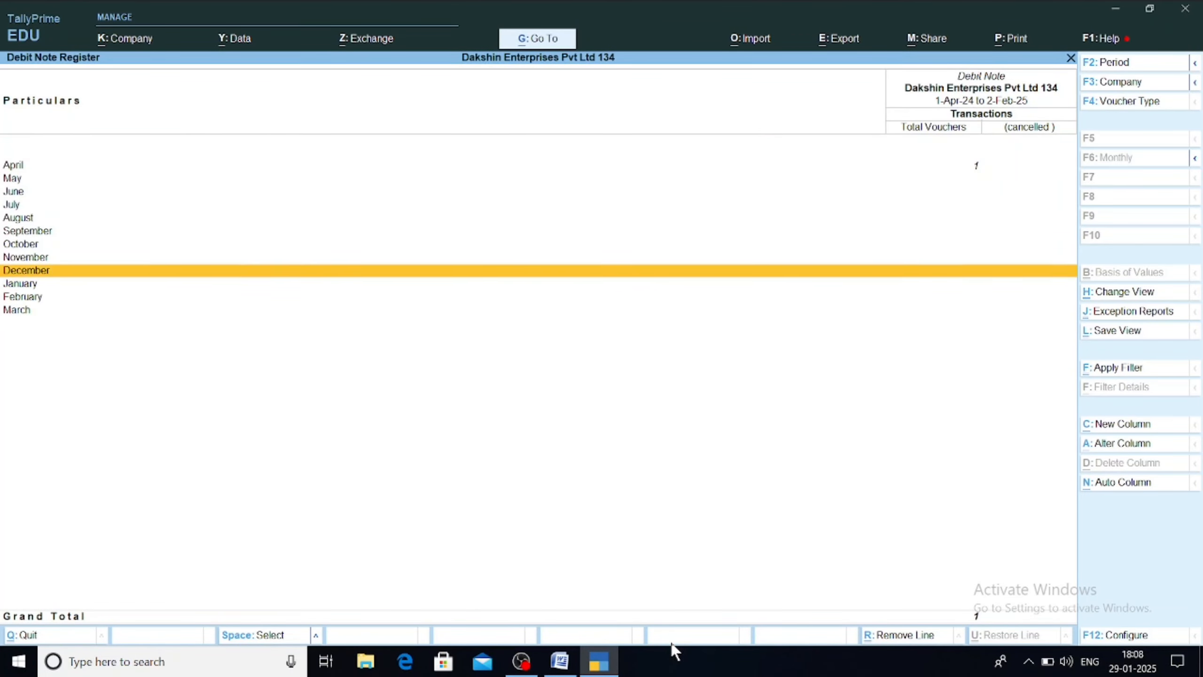
key("Return")
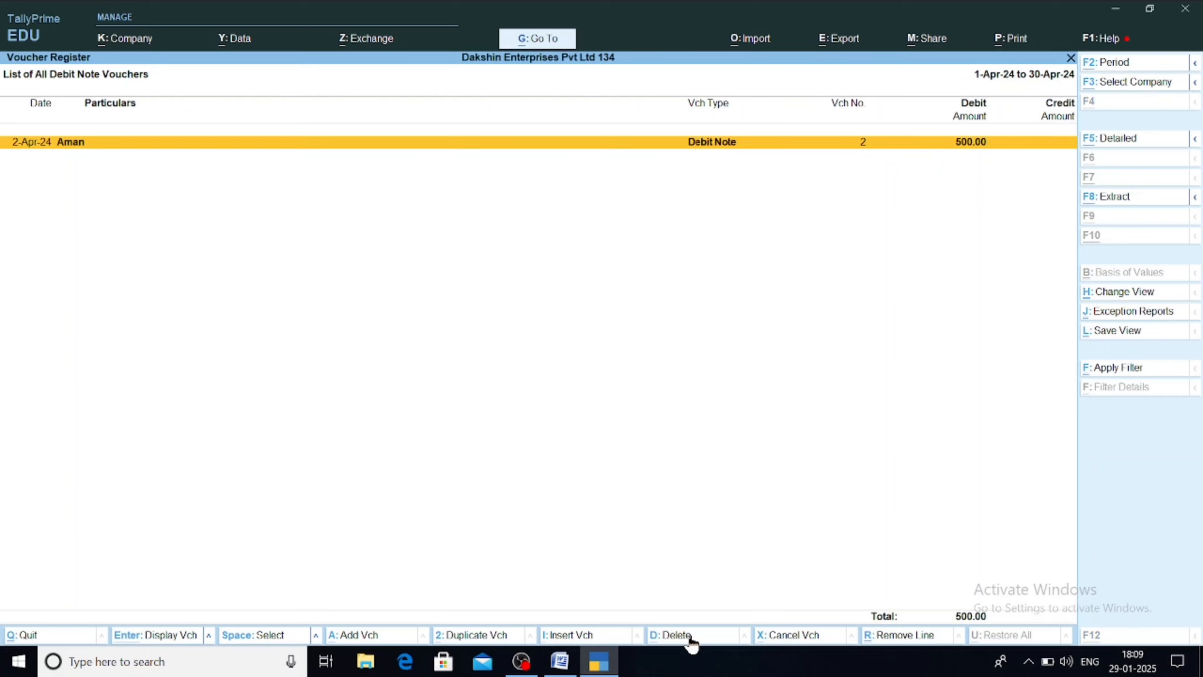
Step: Show April's debit notes in Detailed view with default Configure settings, then open Debit Note No. 2
key("alt+F5")
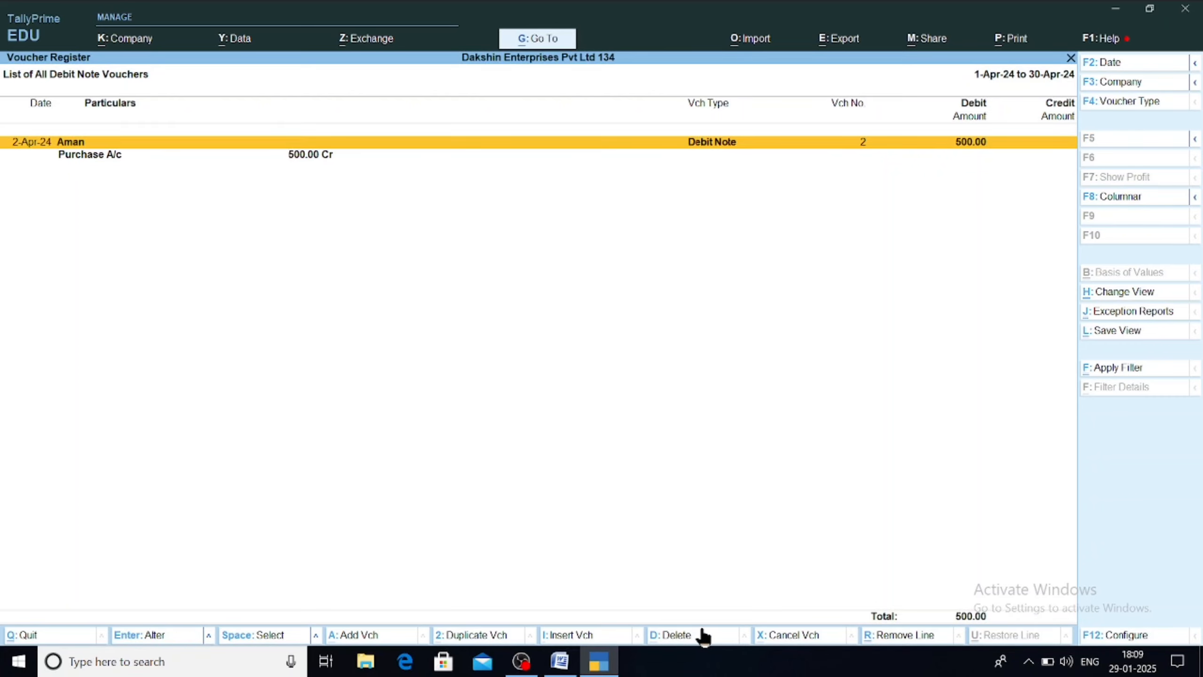
key("F12")
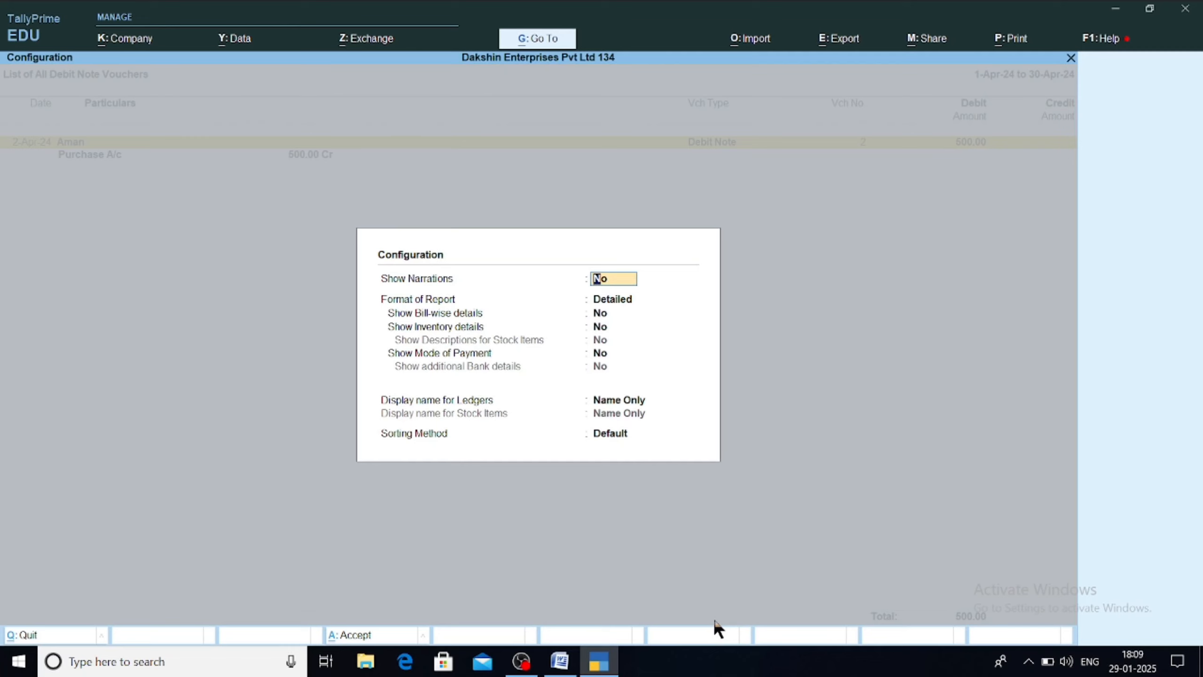
key("Return")
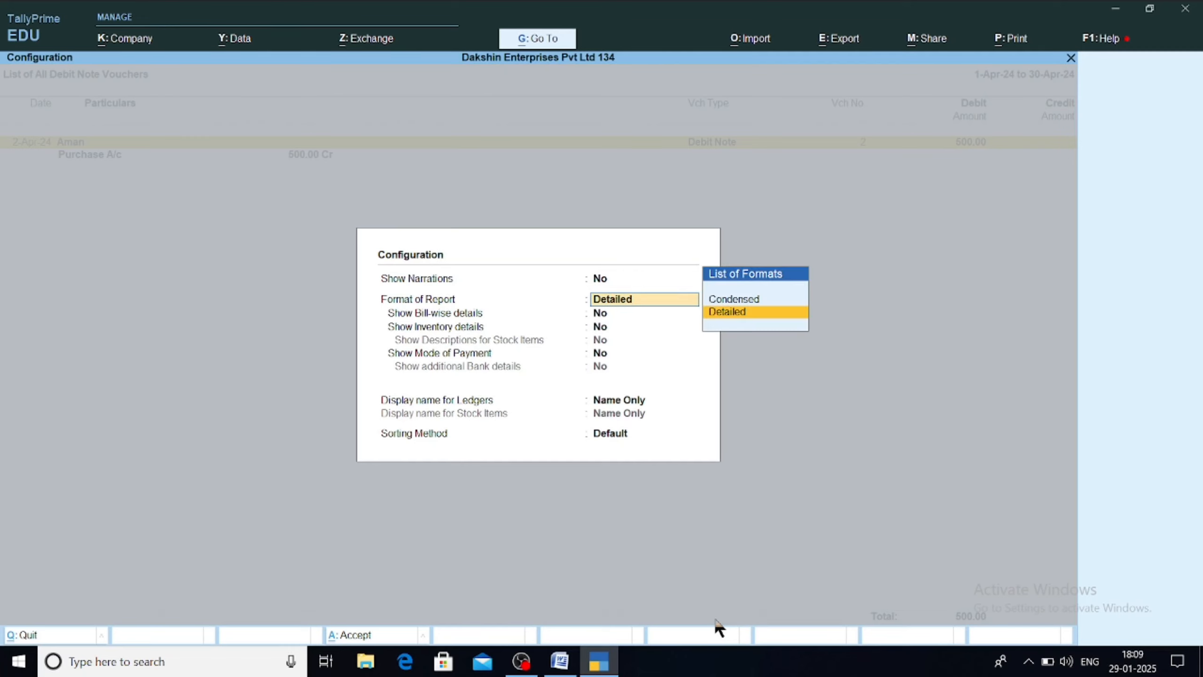
key("Return")
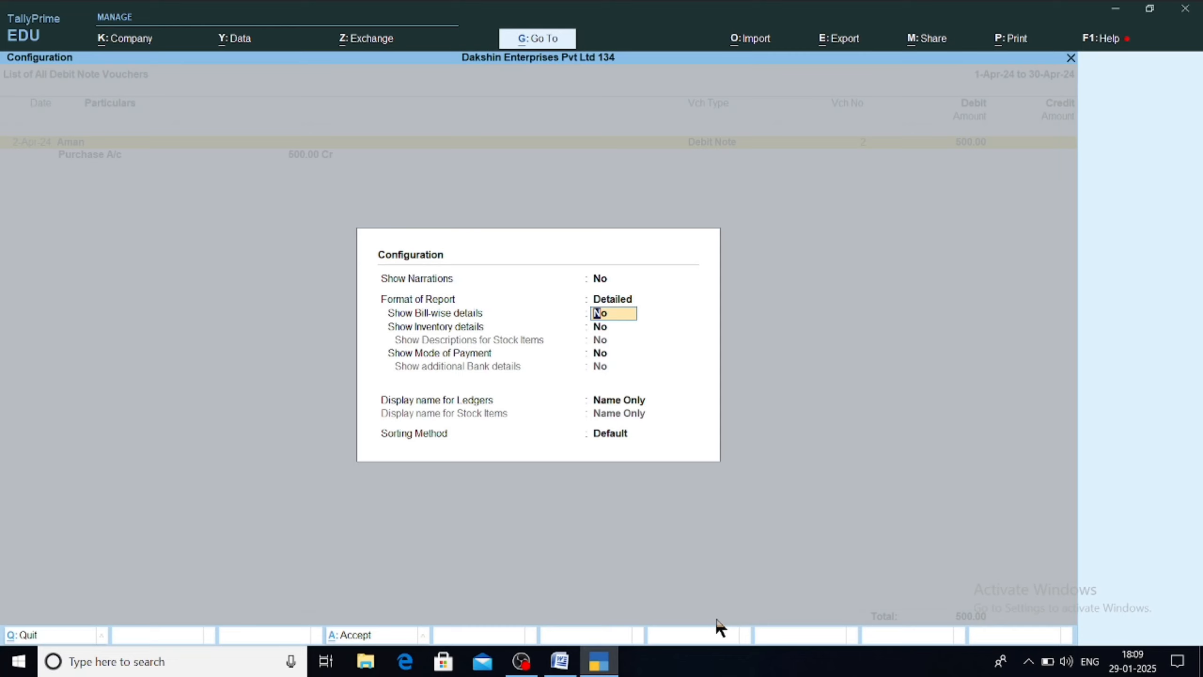
key("Return")
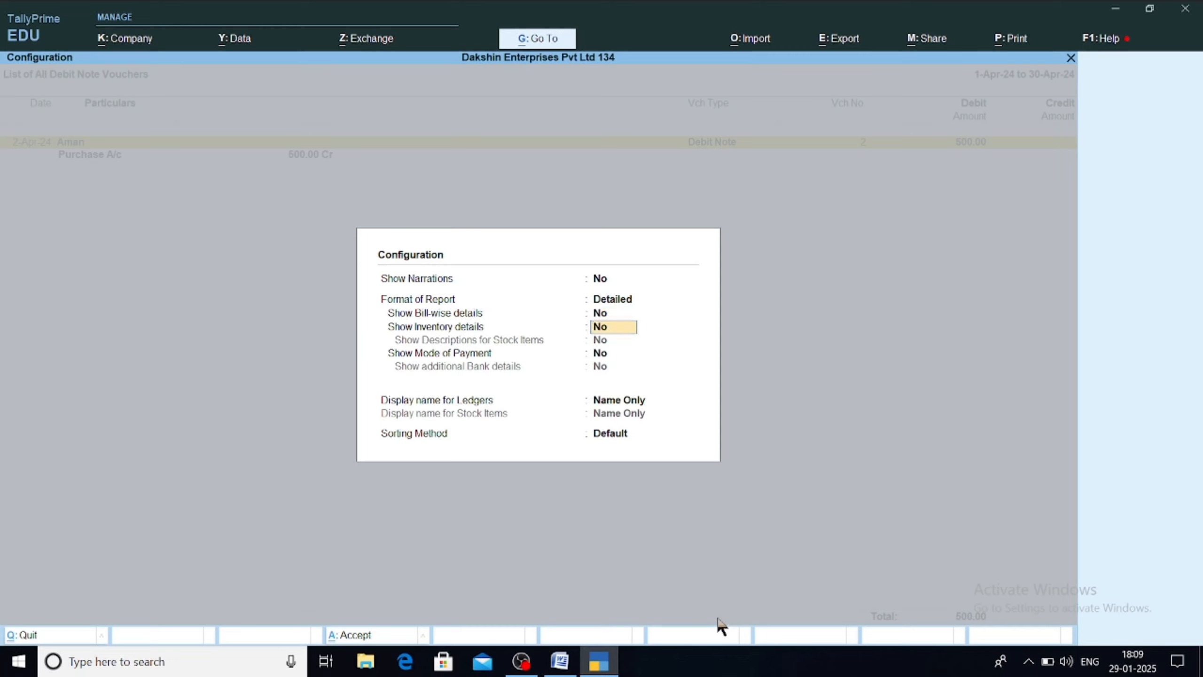
key("Return")
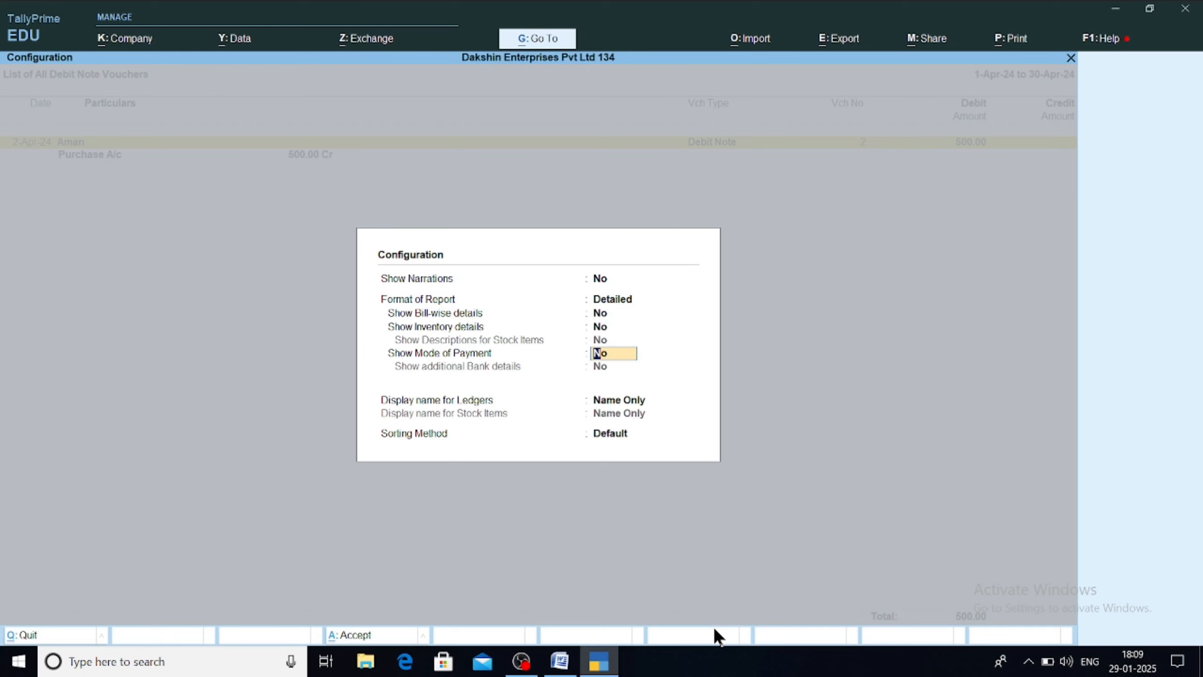
key("Return")
key("Return")
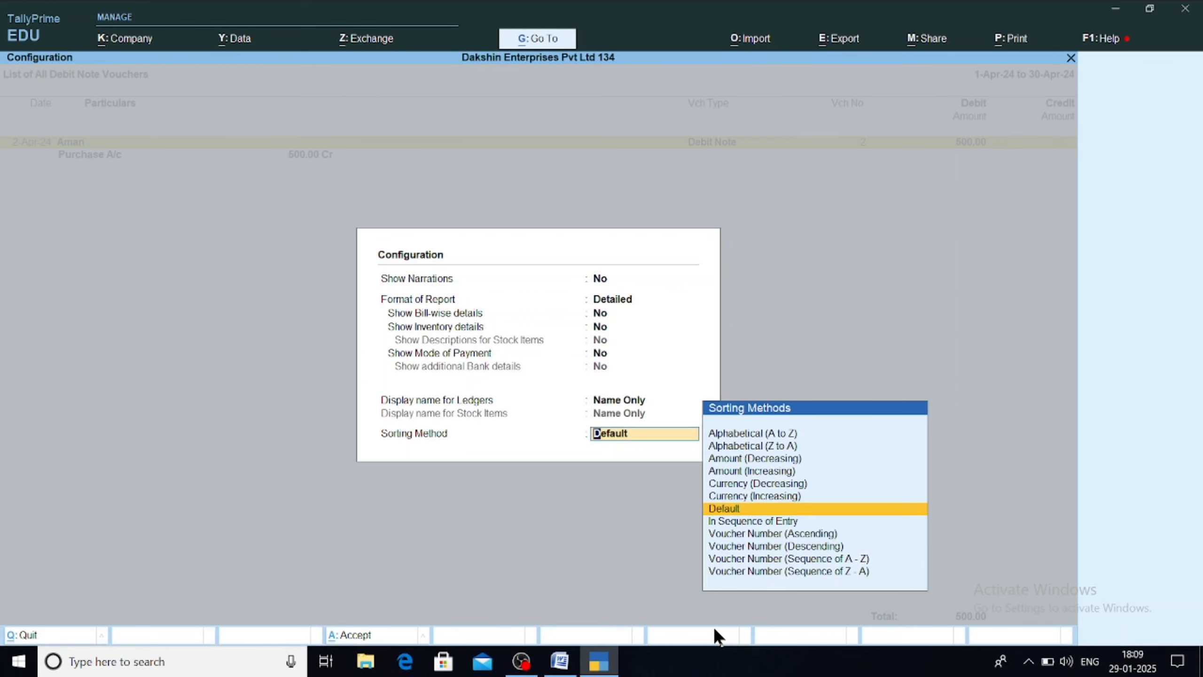
key("Return")
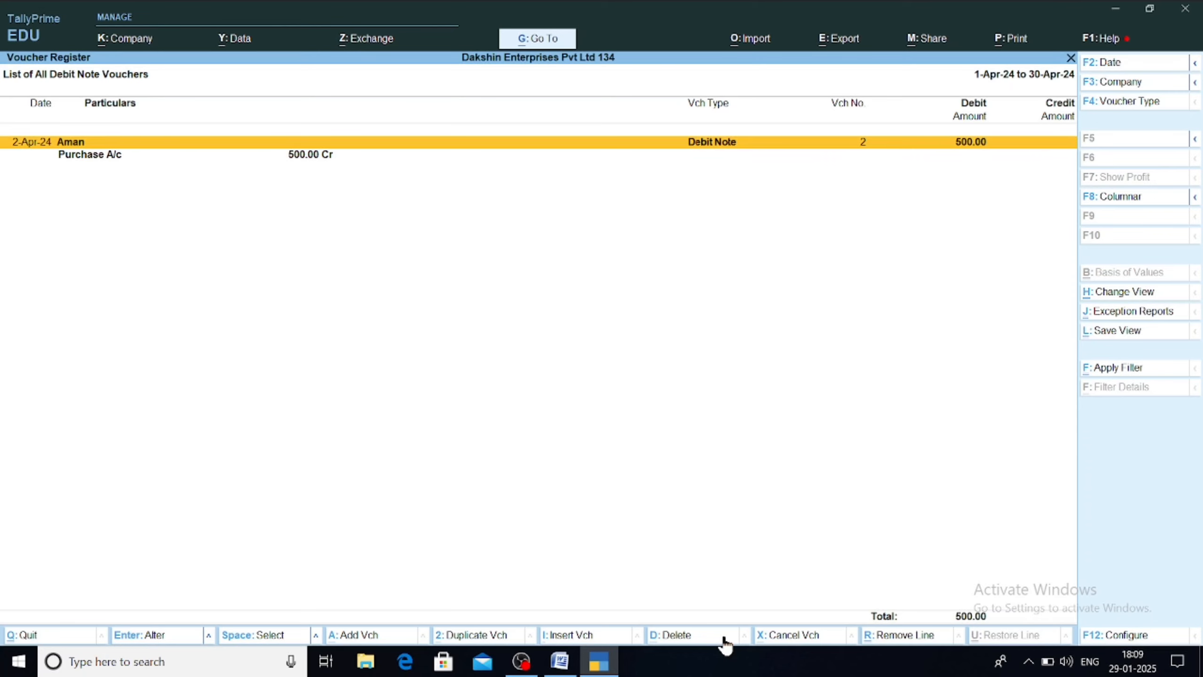
key("Return")
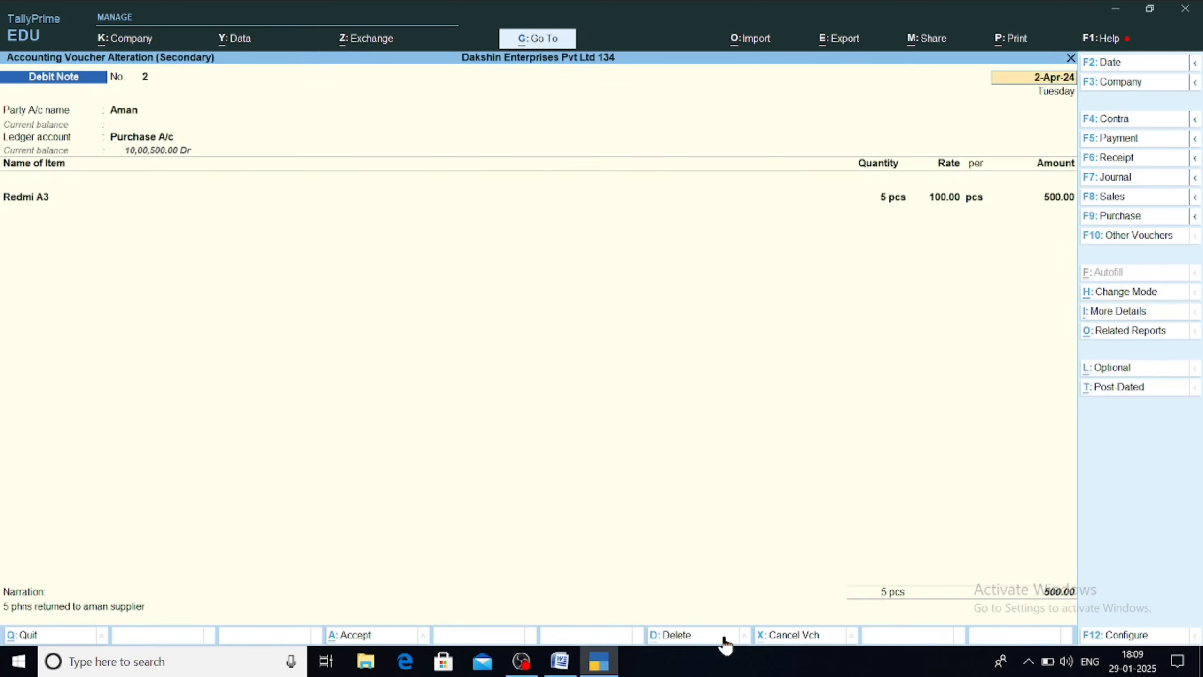
Step: Open the Credit Note Register through Go To and drill into April's credit notes
key("Escape")
key("alt+g")
type("Credi")
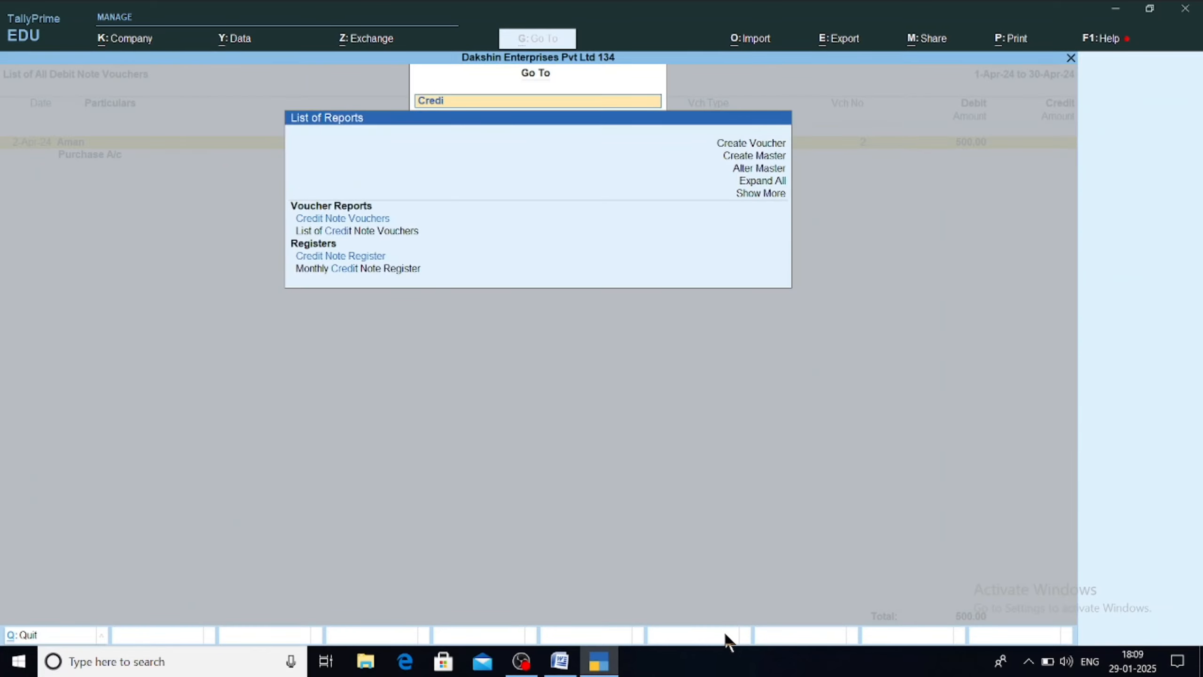
type("t")
key("Down")
key("Down")
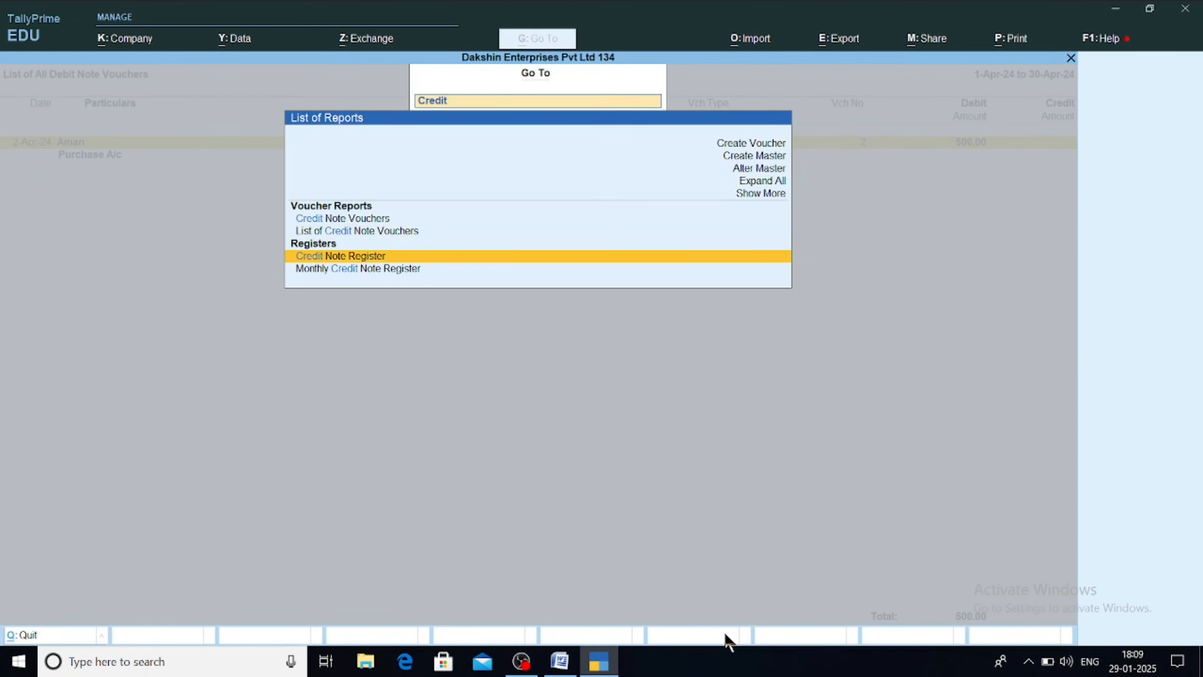
key("Return")
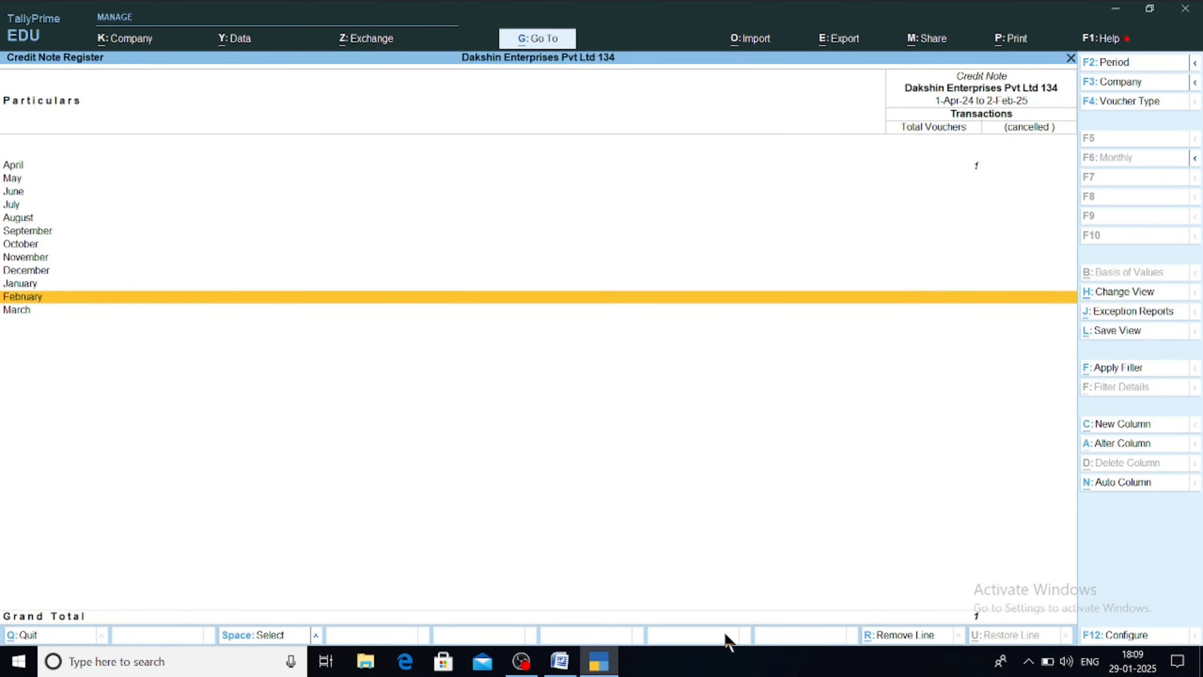
key("Up")
key("Up")
key("Up")
key("Up")
key("Up")
key("Up")
key("Up")
key("Up")
key("Up")
key("Up")
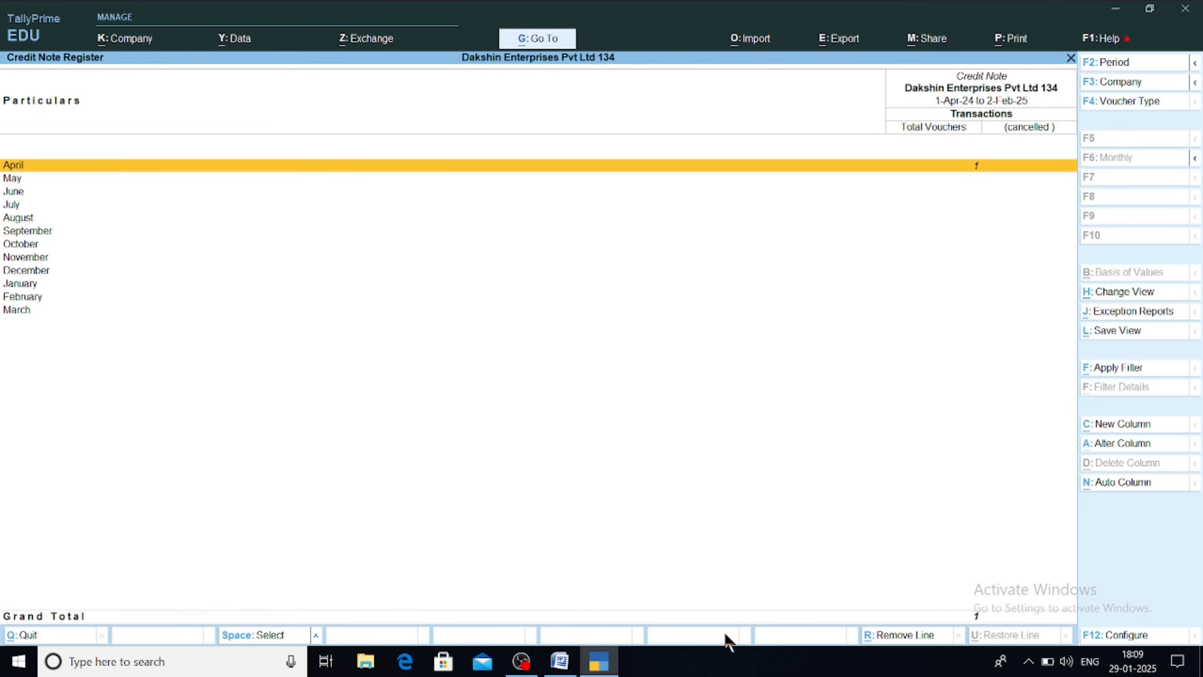
key("Return")
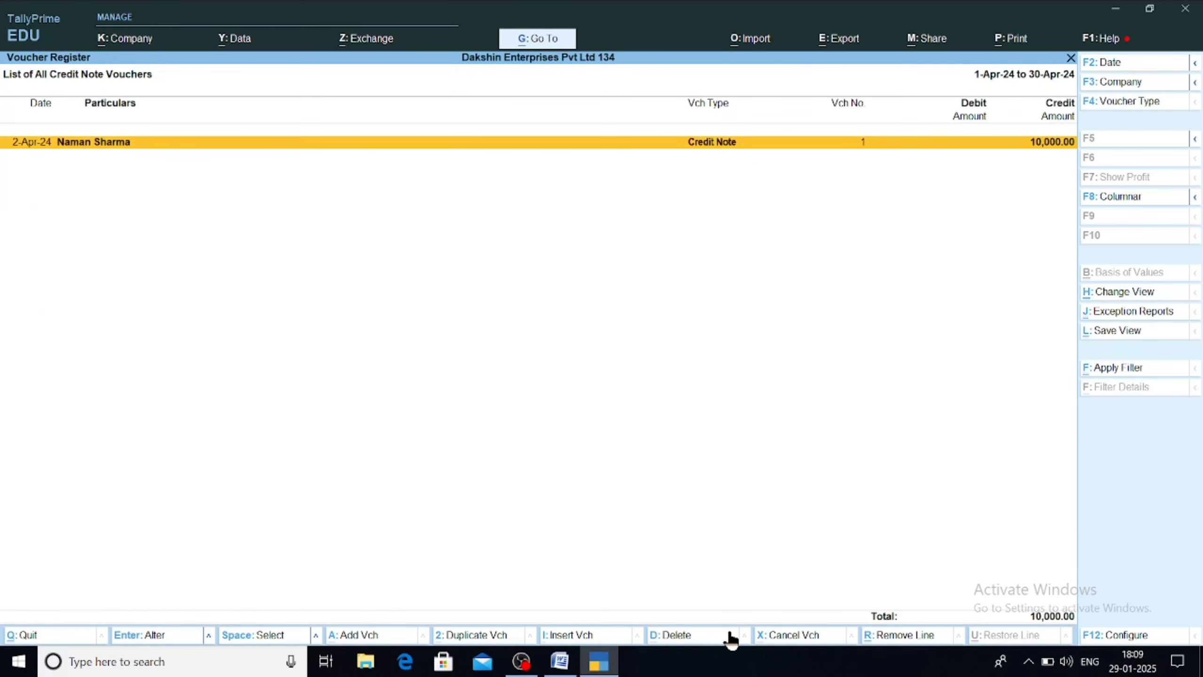
Step: View the 10,000.00 credit note in Detailed form, check Configure, and return to the monthly register
key("alt+F5")
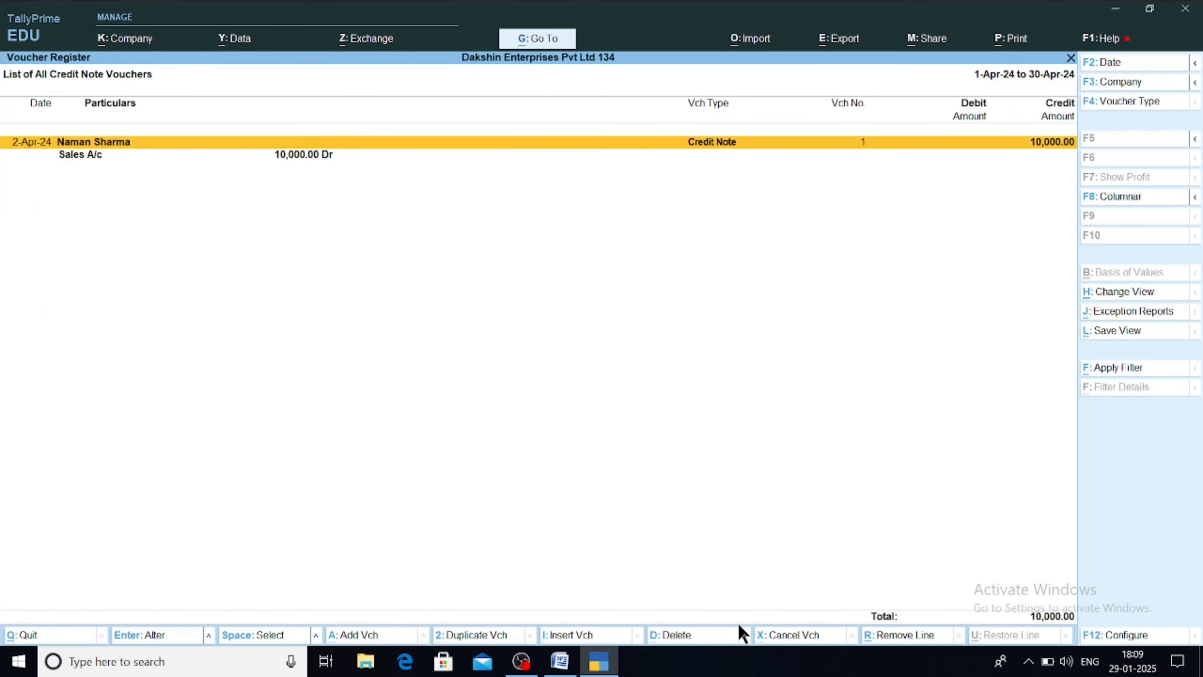
key("F12")
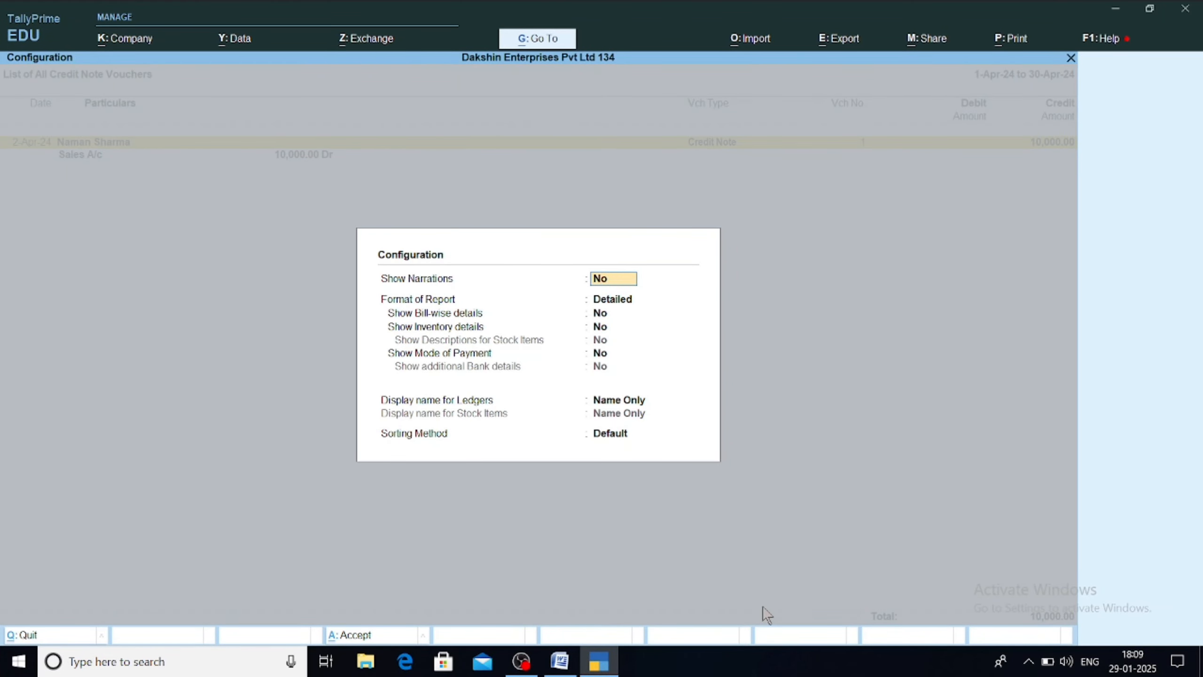
key("Escape")
key("Escape")
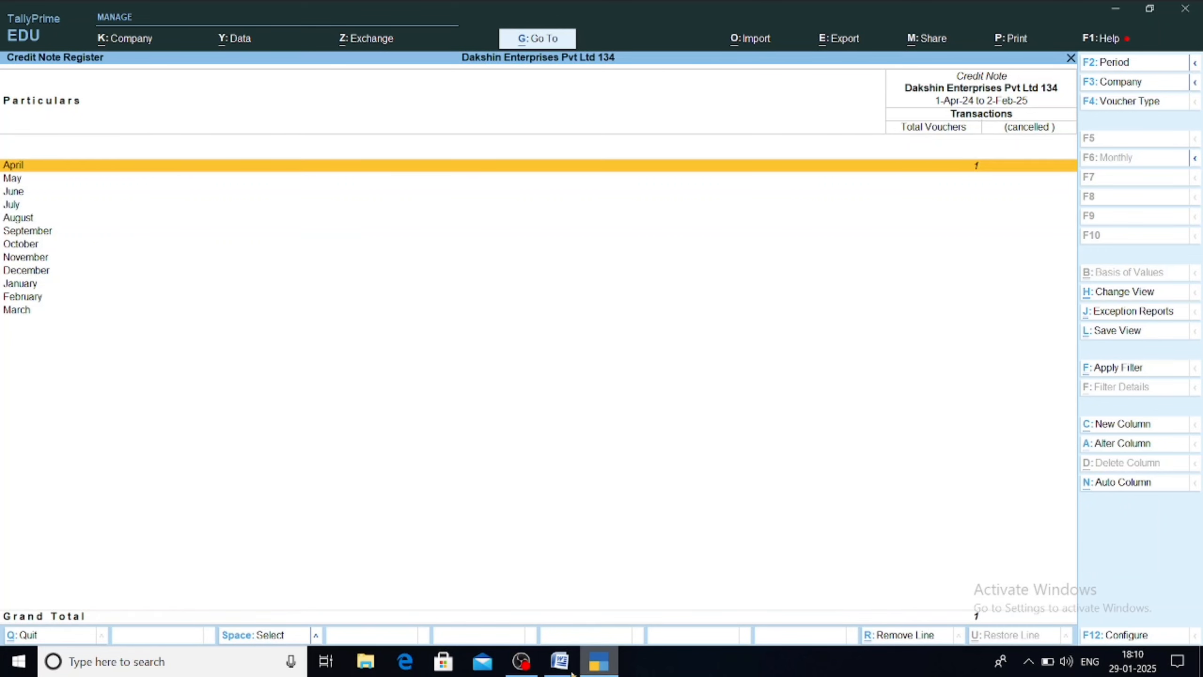
left_click(559, 662)
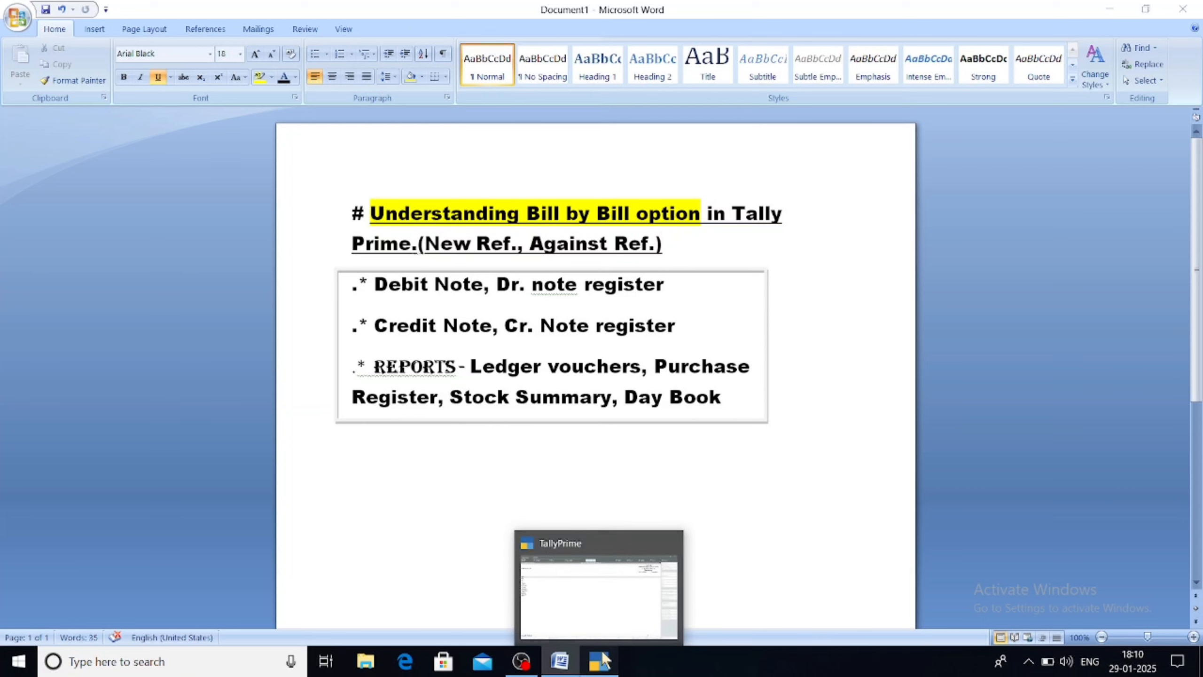
left_click(604, 660)
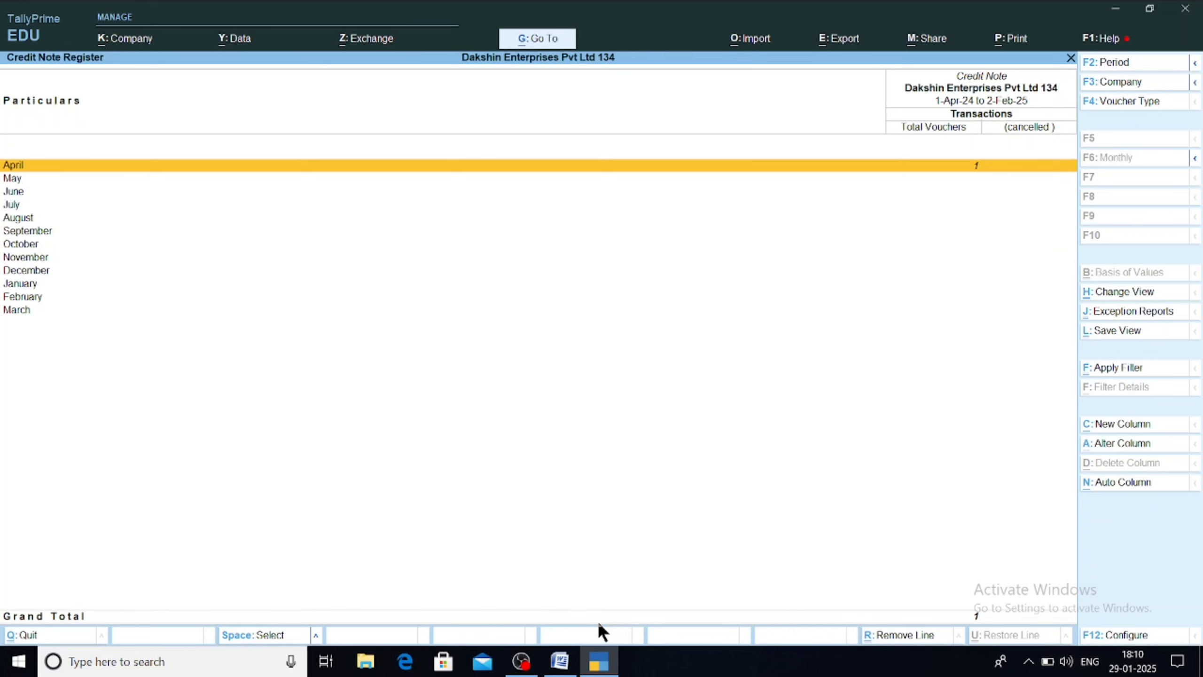
Step: Open the Purchase Register for April and inspect Purchase voucher No. 2 without changes
key("alt+g")
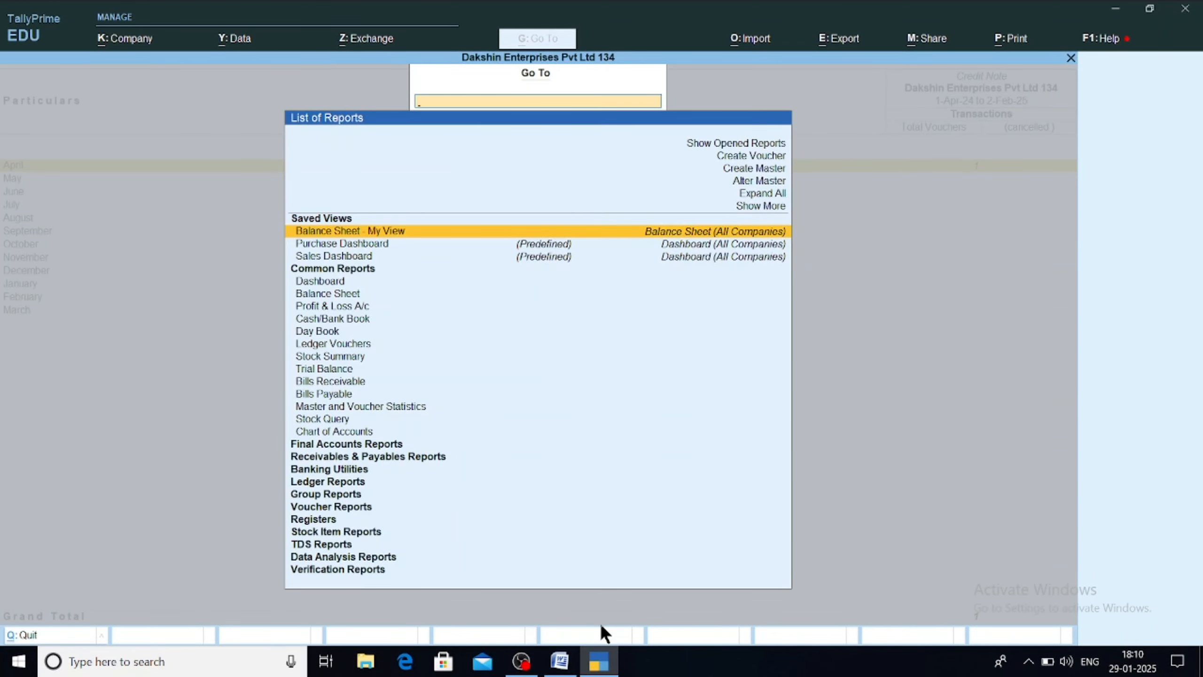
type("Purch")
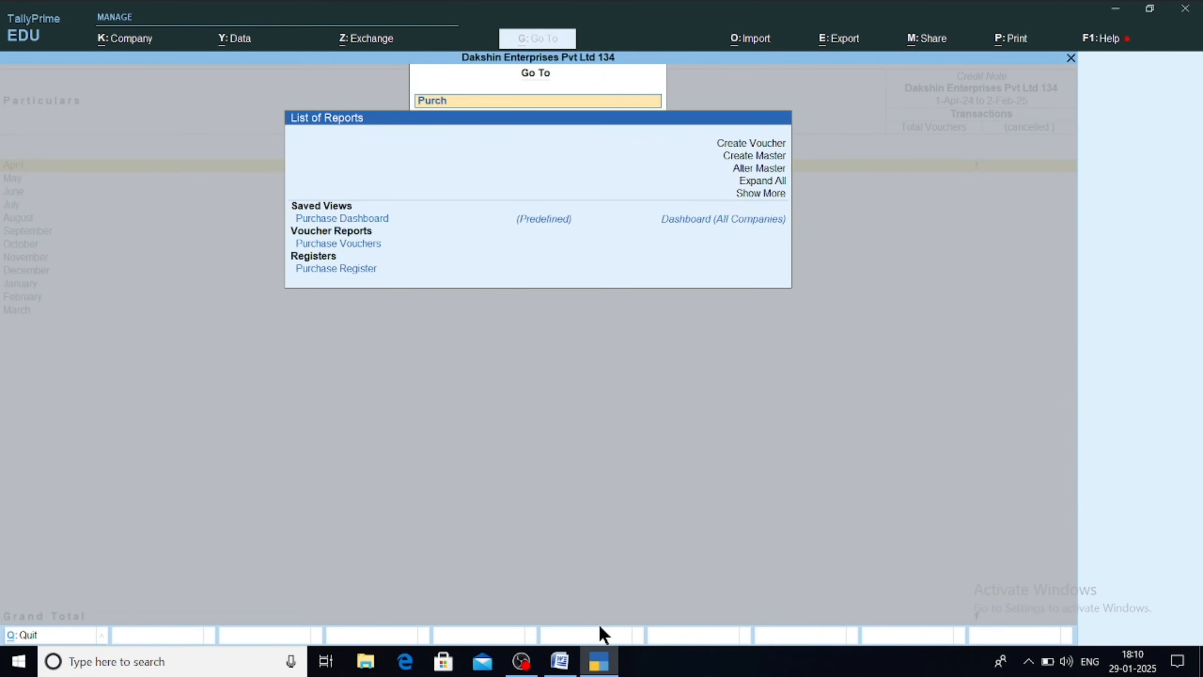
type("ase")
key("Down")
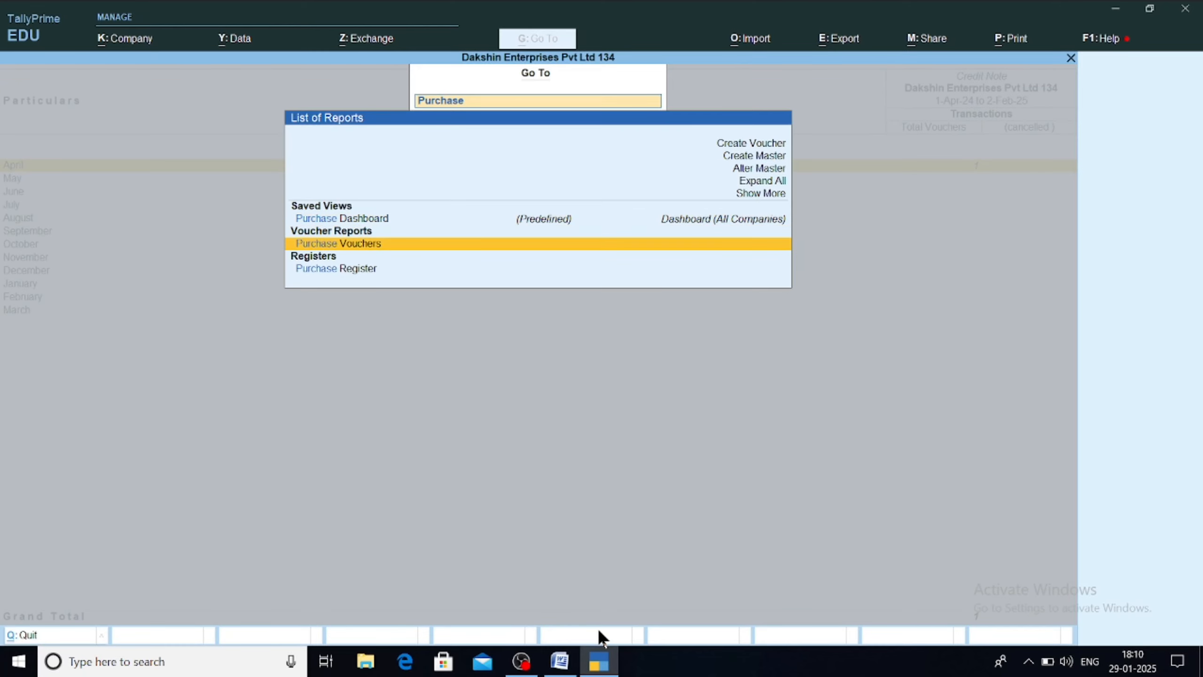
key("Down")
key("Return")
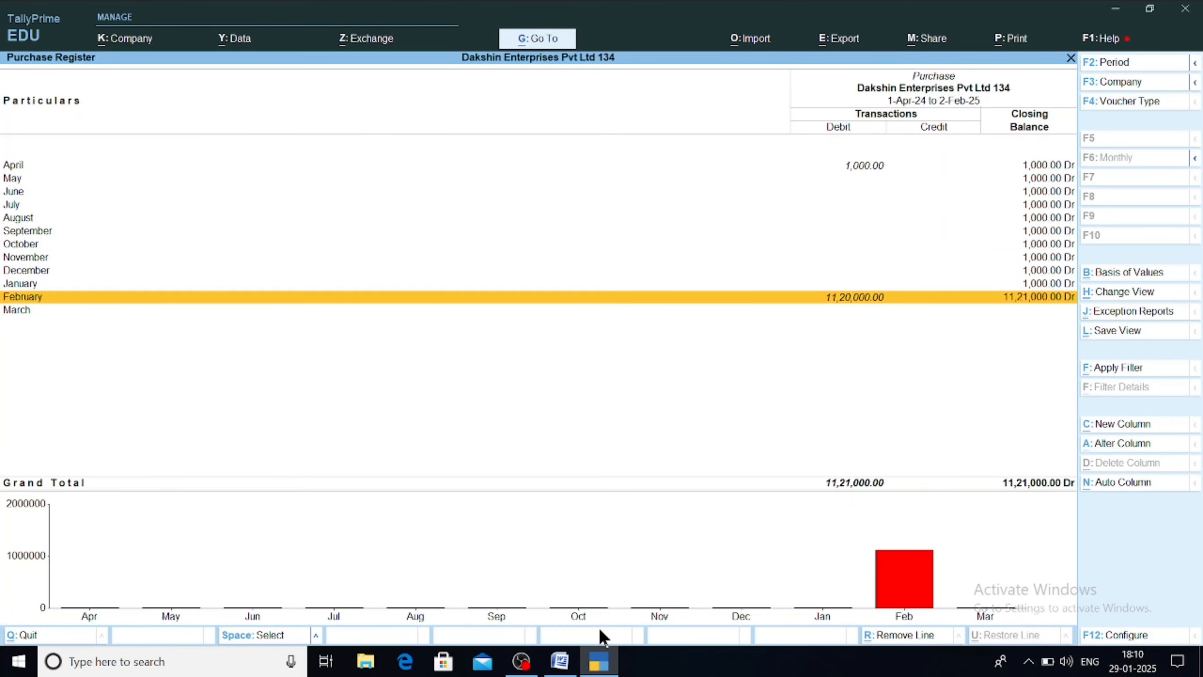
key("Up")
key("Up")
key("Up")
key("Up")
key("Up")
key("Up")
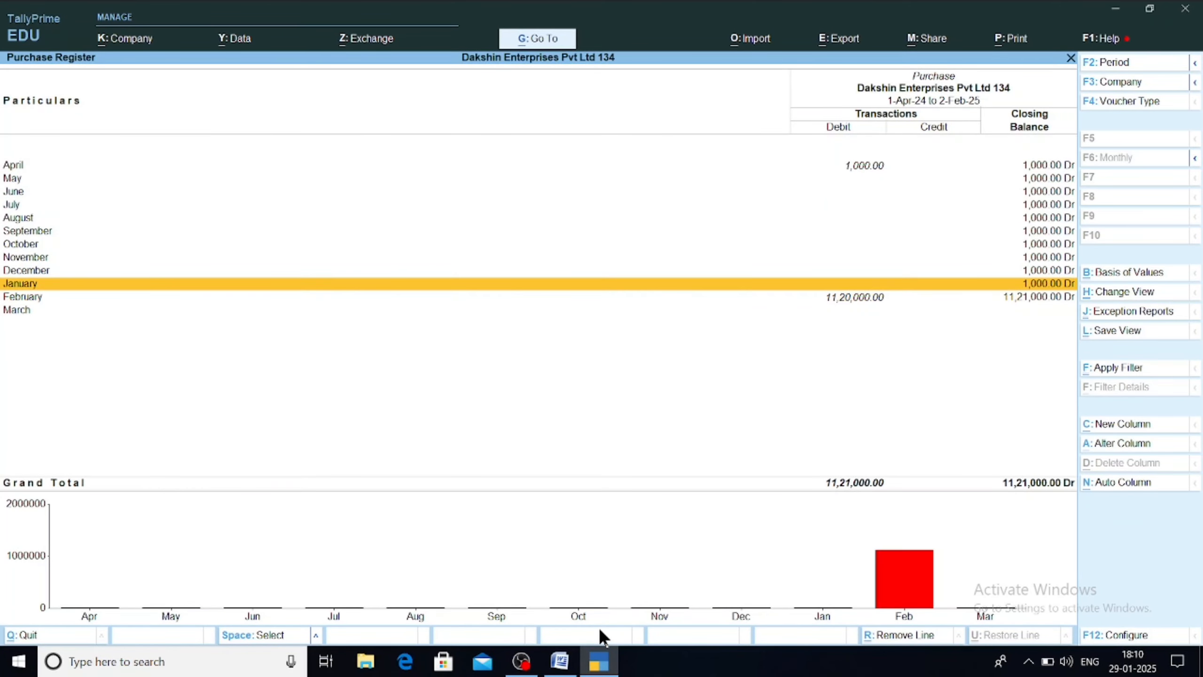
key("Up")
key("Up")
key("Up")
key("Up")
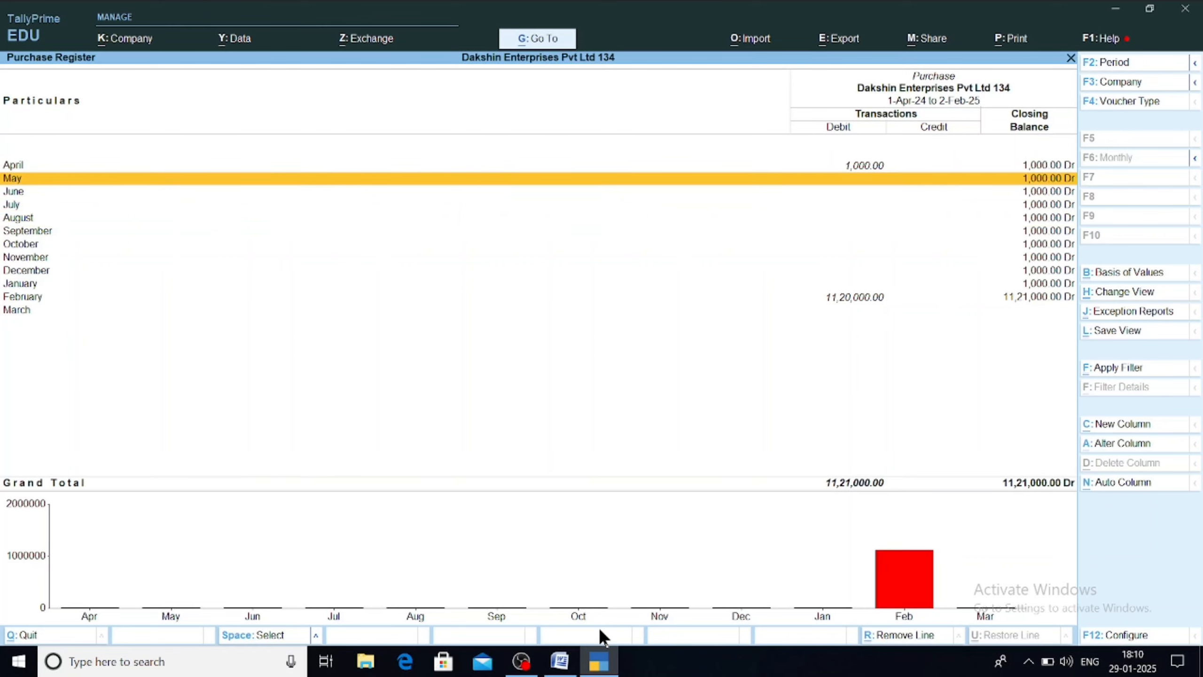
key("Return")
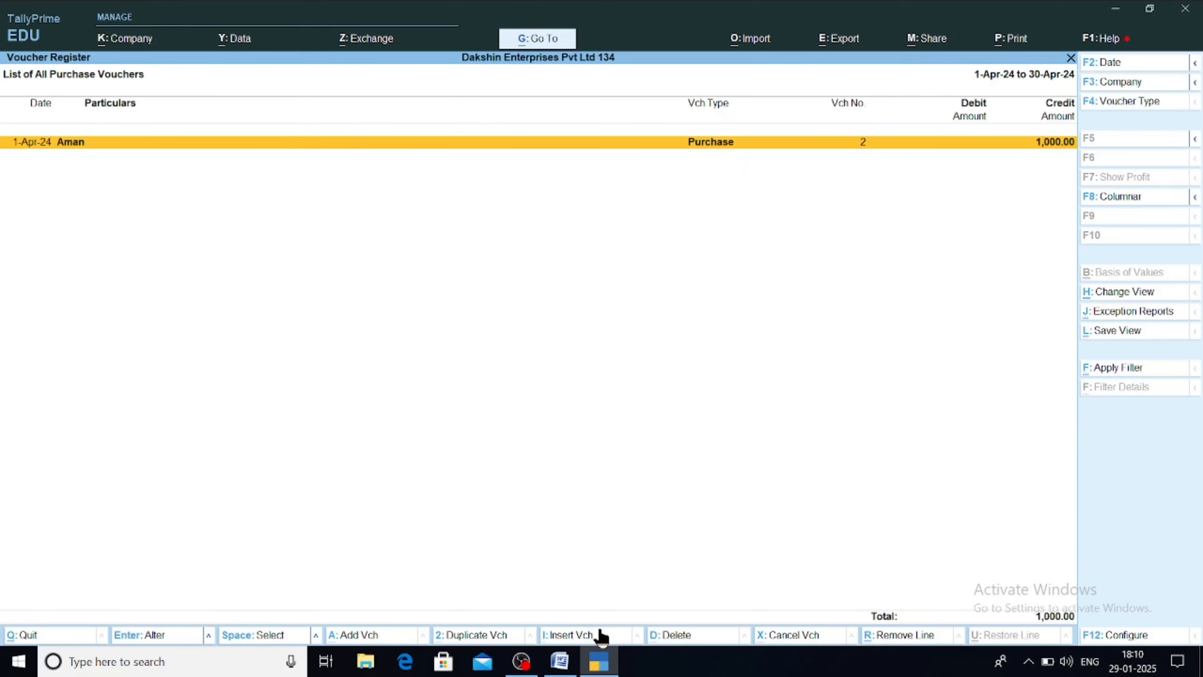
key("Return")
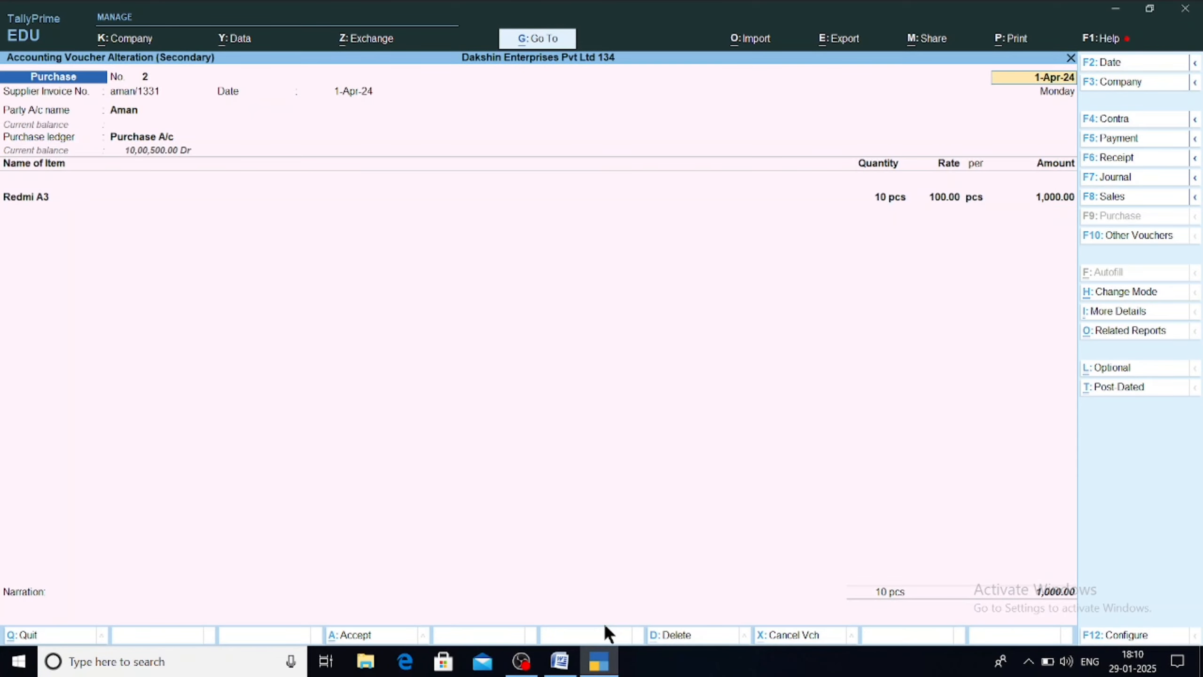
key("Escape")
key("Return")
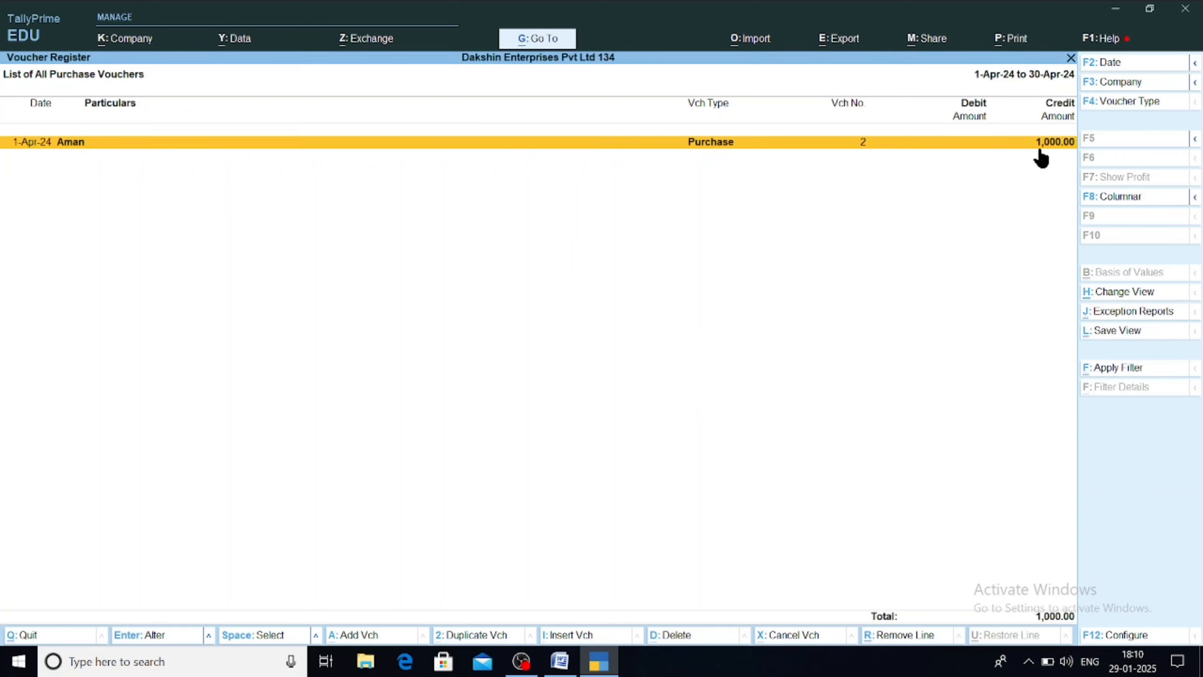
Step: Show April's purchase vouchers in Detailed view with the Purchase A/c 1,000.00 Dr line
key("alt")
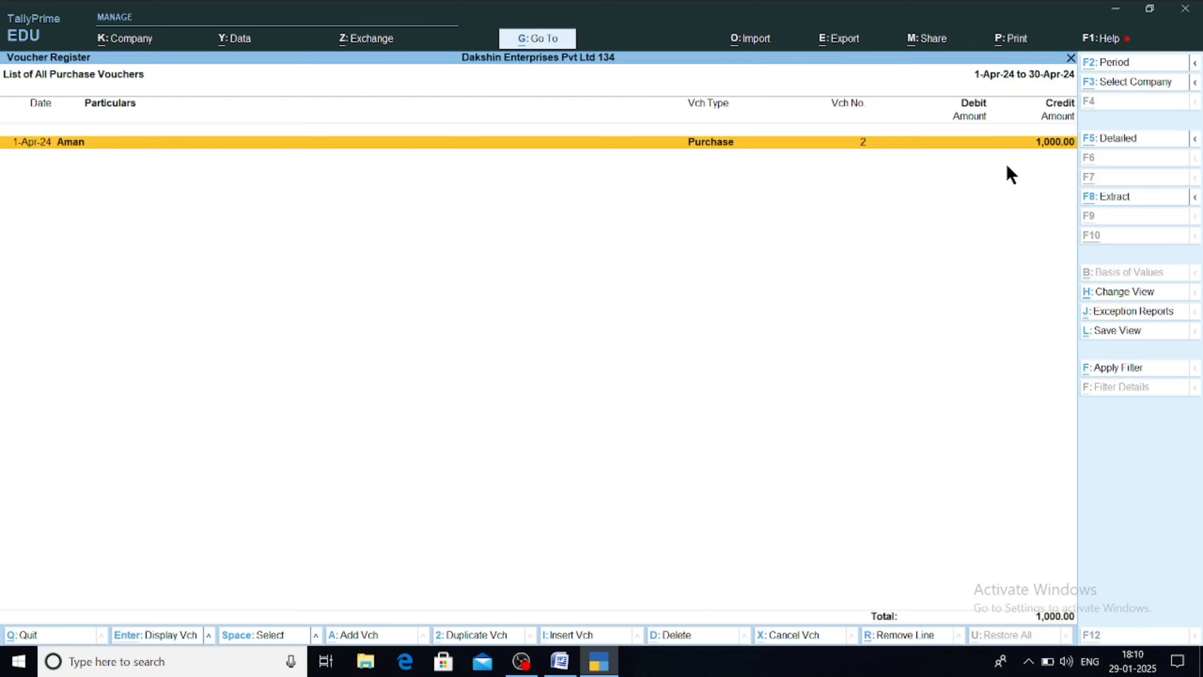
key("alt+F5")
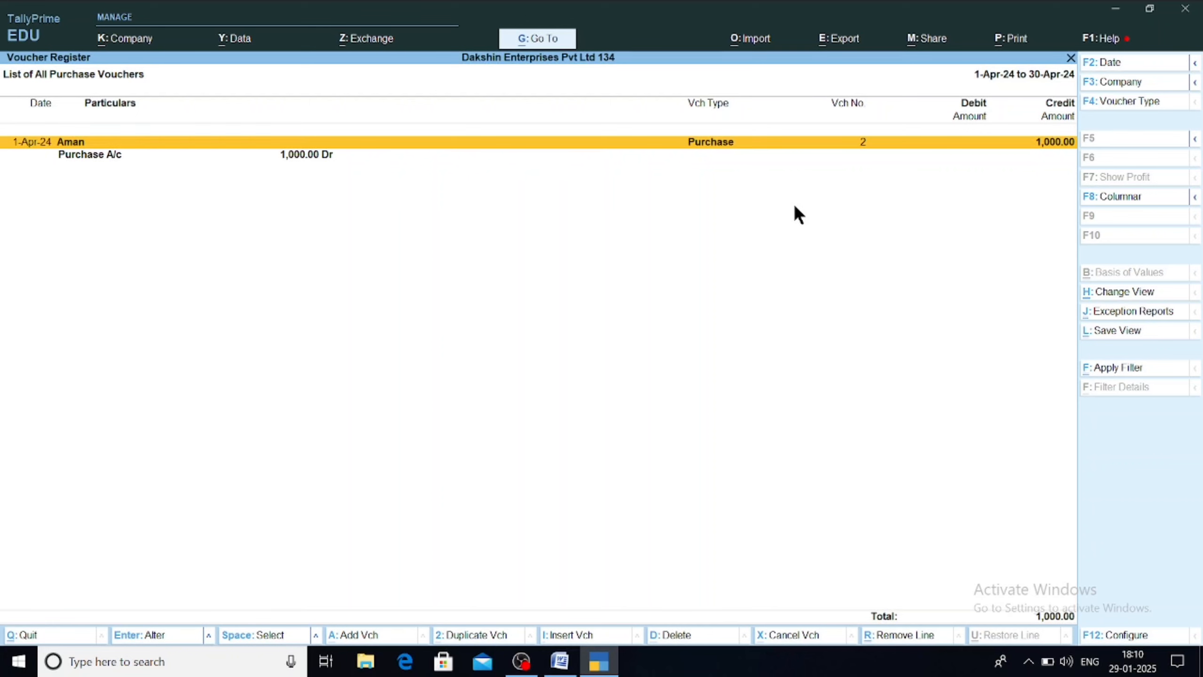
key("F12")
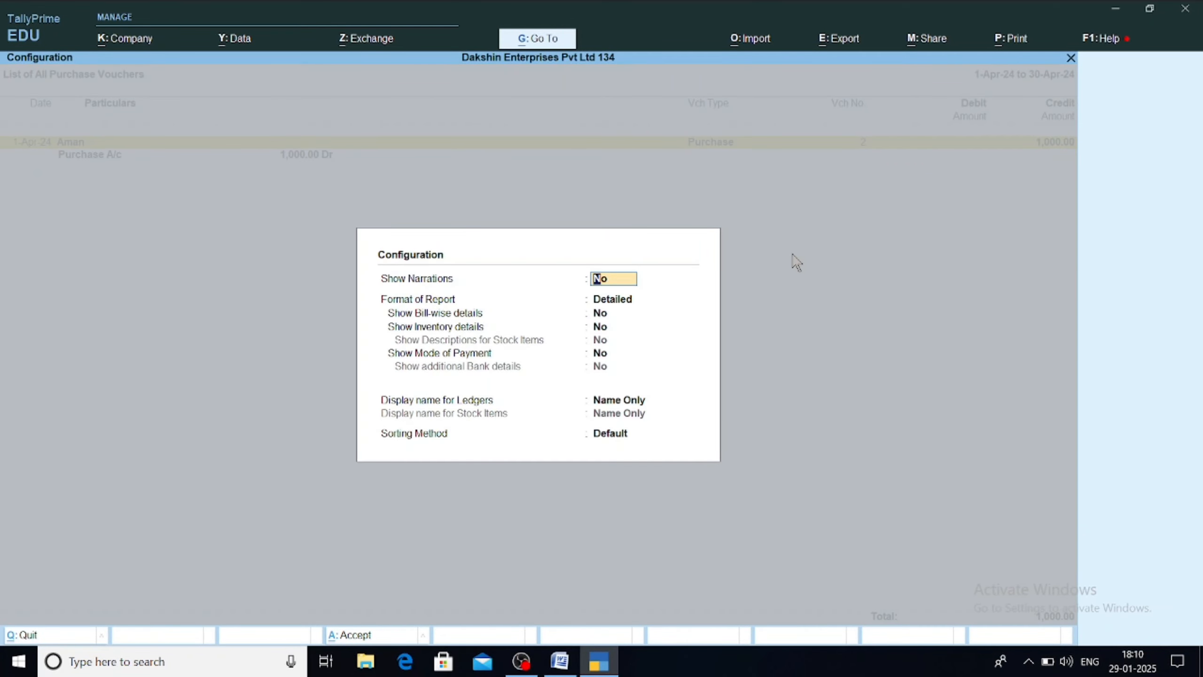
key("Escape")
key("Escape")
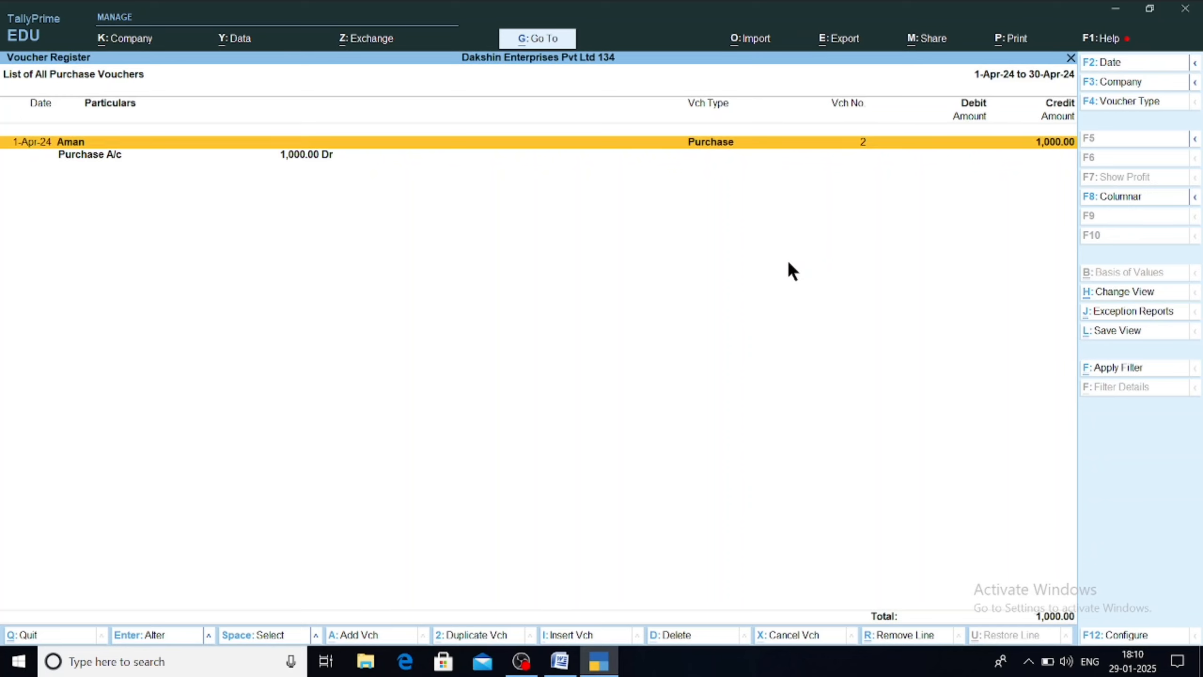
key("alt+g")
Step: Open the Sales Register and browse February's five sales vouchers
type("Sa")
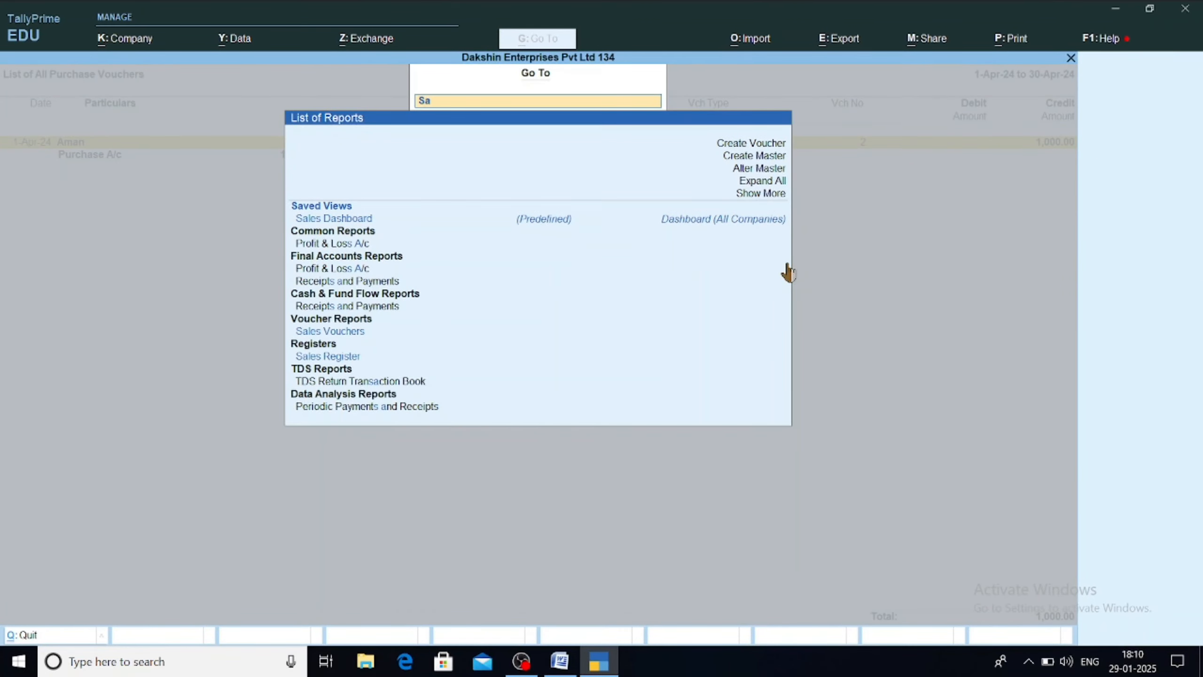
type("les")
key("Down")
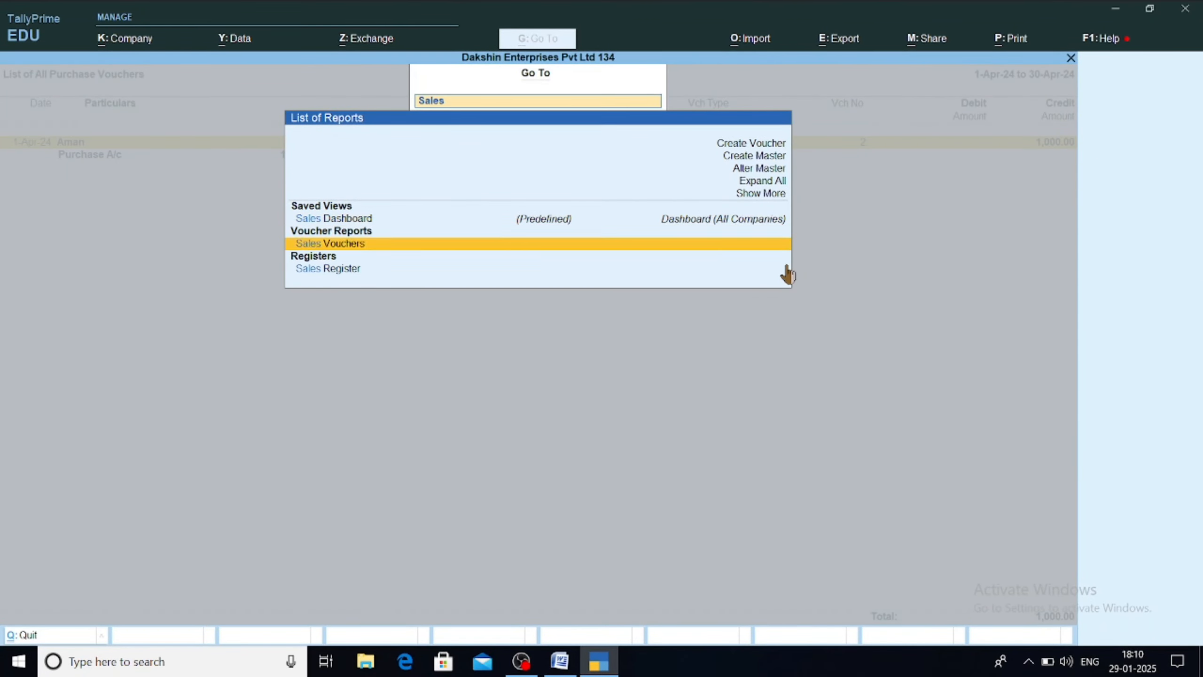
key("Down")
key("Return")
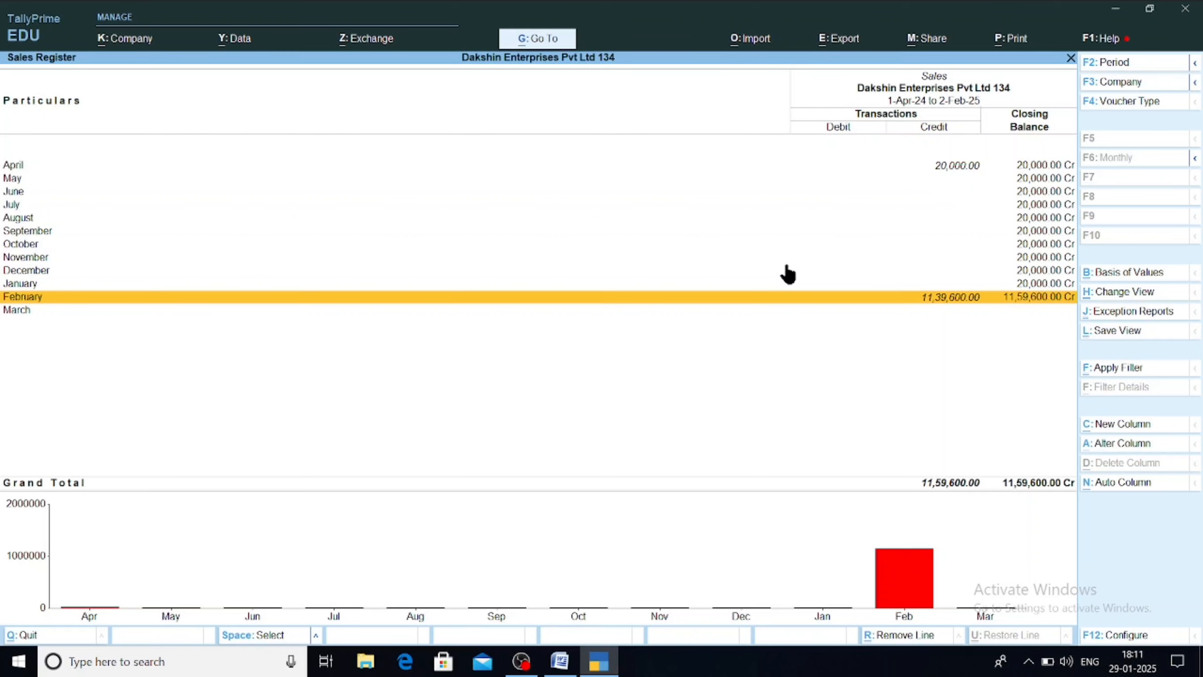
key("Return")
key("Down")
key("Down")
key("Down")
key("Down")
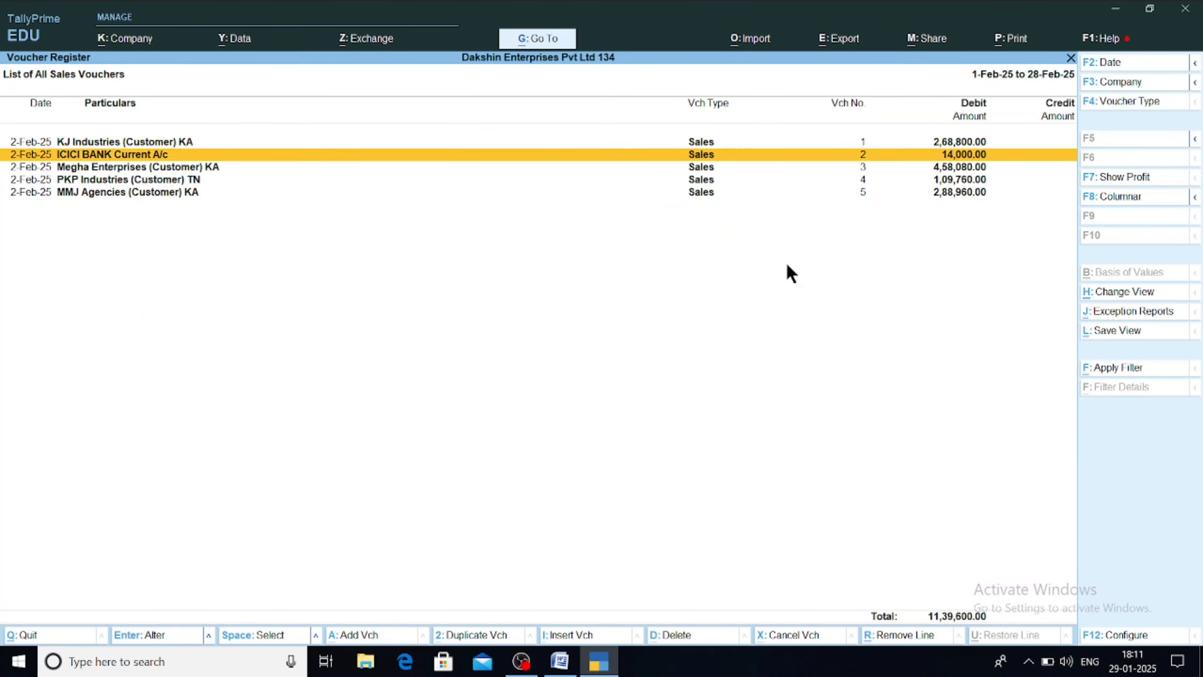
key("Up")
key("Up")
key("Up")
key("Up")
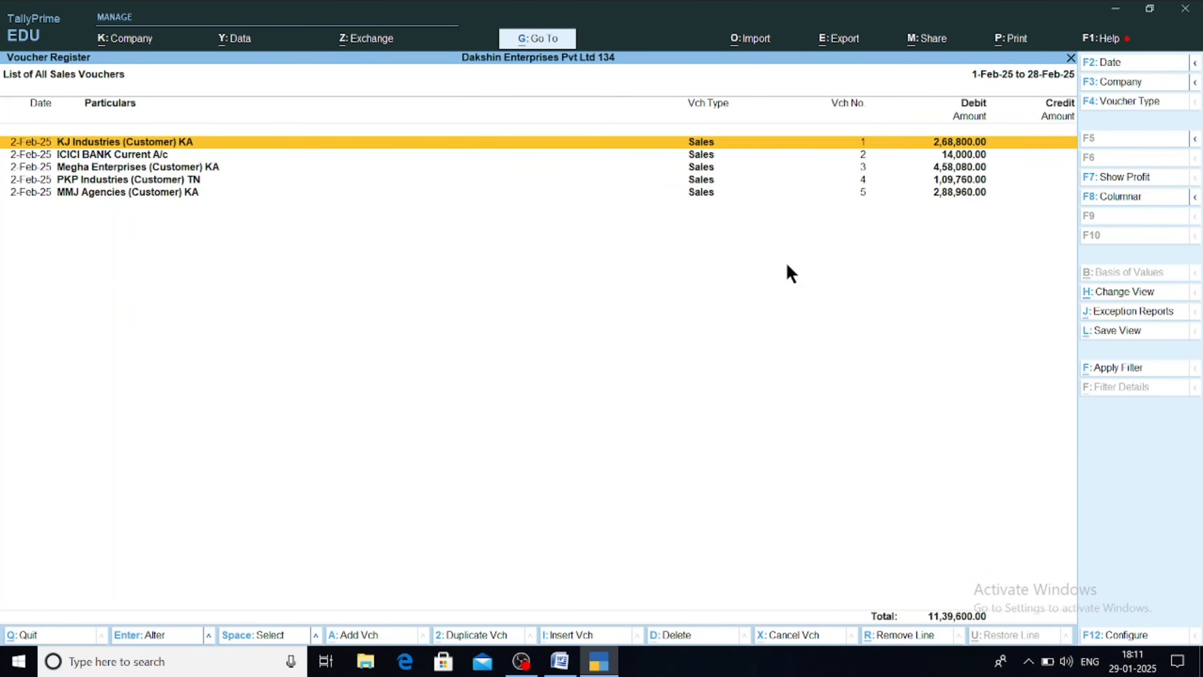
key("Escape")
Step: Open Ledger Vouchers for the Cash ledger, showing its 9,500.00 closing balance
key("alt+g")
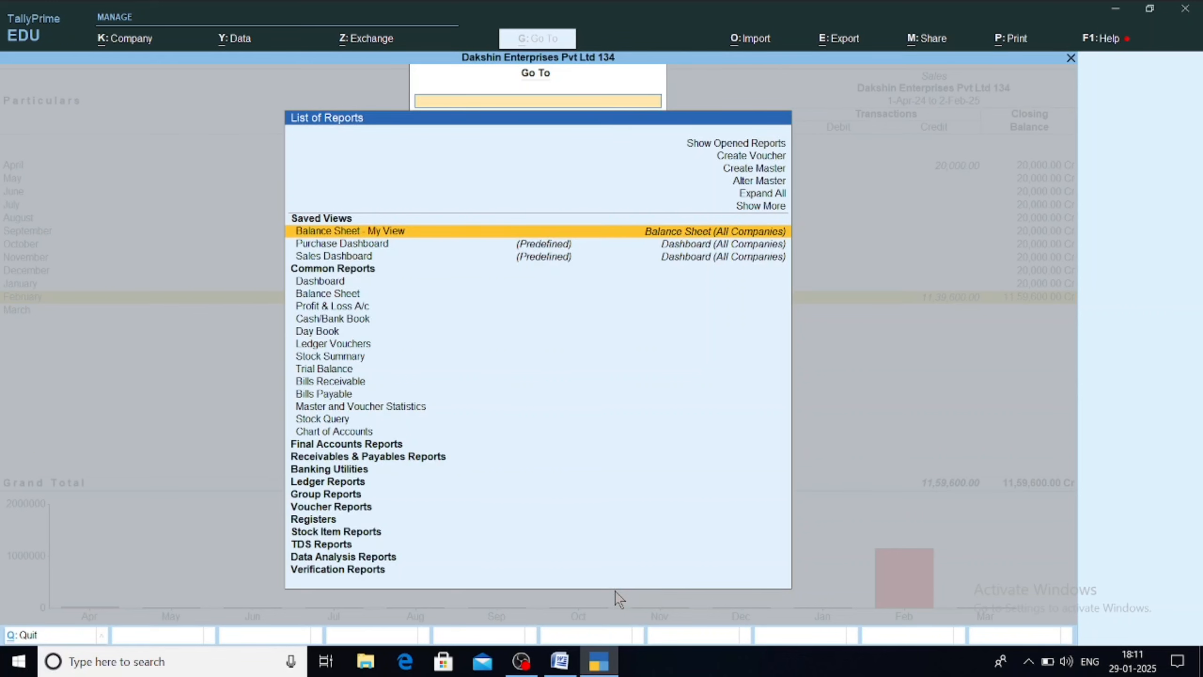
type("Ledge")
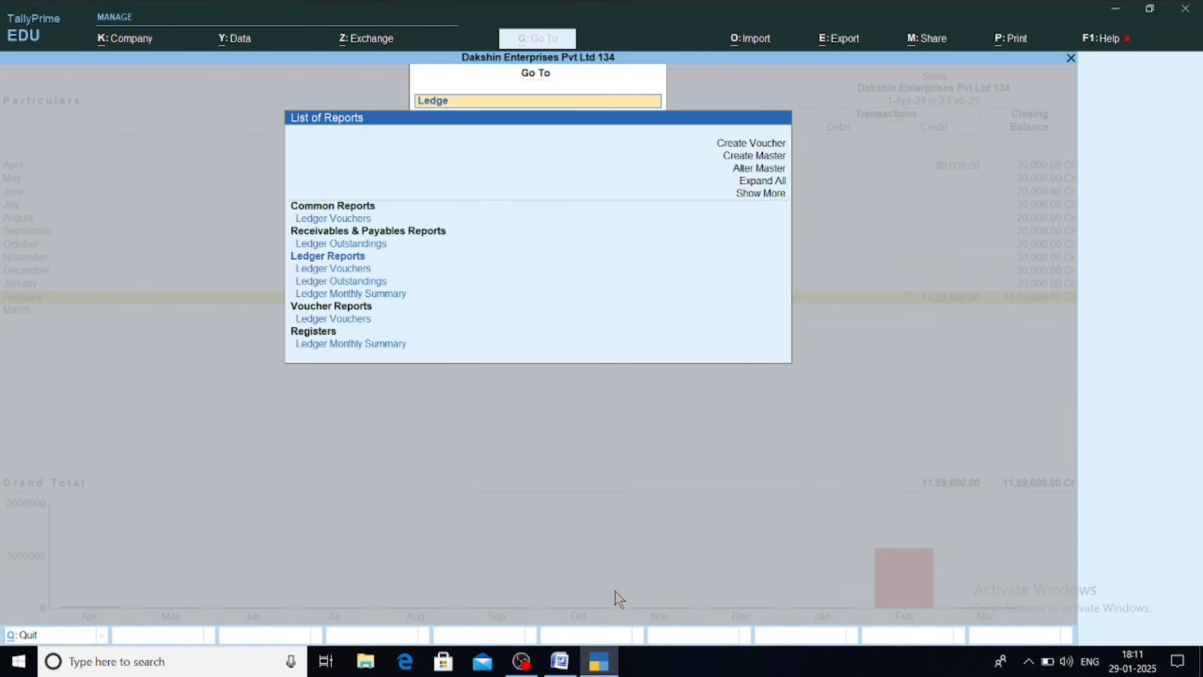
type("r")
key("Down")
key("Down")
key("Up")
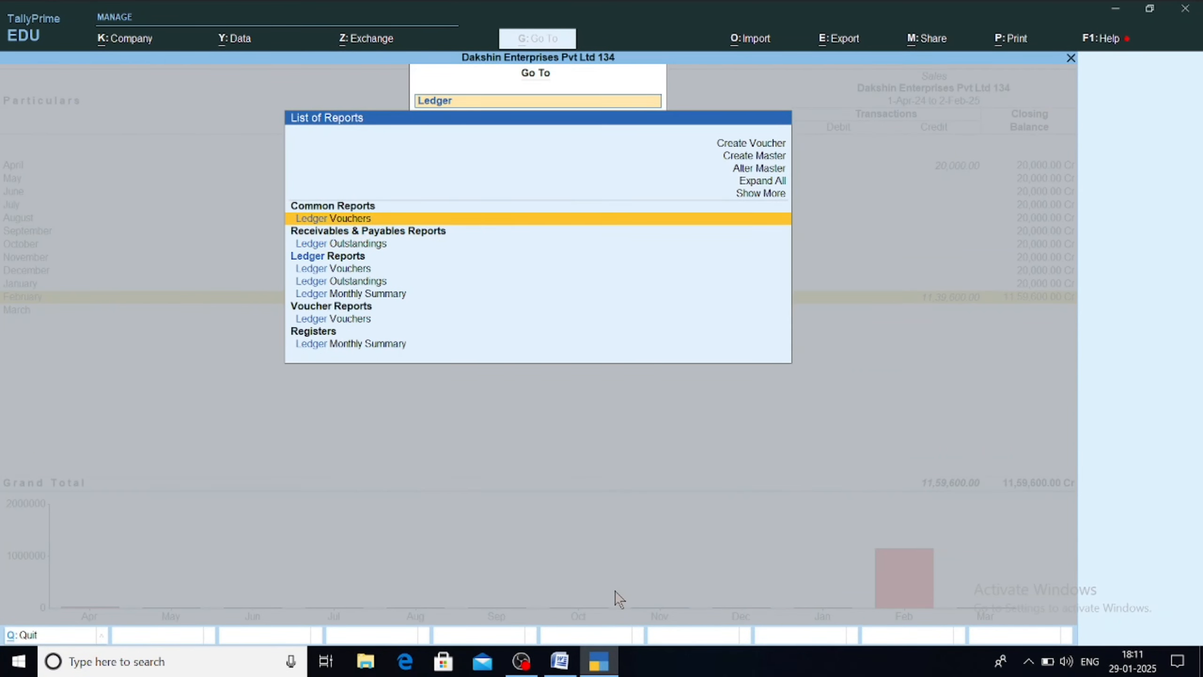
key("Return")
key("Down")
key("Down")
key("Down")
key("Down")
key("Down")
key("Down")
key("Down")
key("Down")
key("Down")
key("Down")
key("Down")
key("Down")
key("Down")
key("Down")
key("Down")
key("Down")
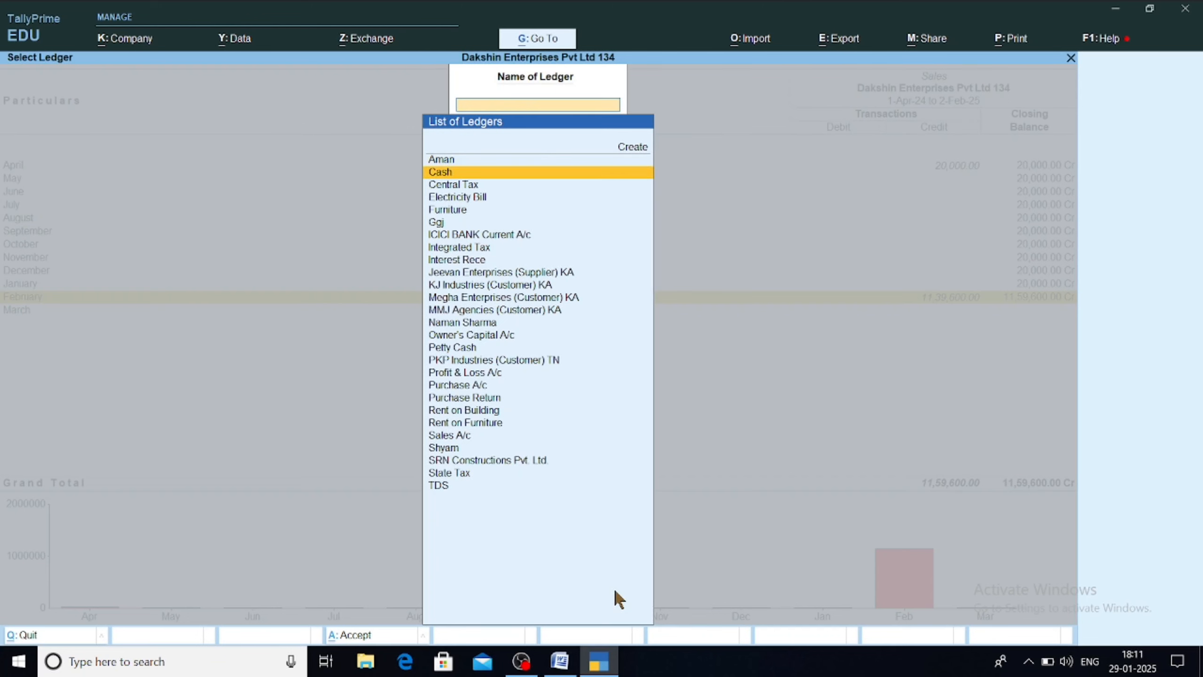
key("Up")
key("Up")
key("Up")
key("Up")
key("Up")
key("Up")
key("Up")
key("Up")
key("Up")
key("Up")
key("Up")
key("Up")
key("Up")
key("Up")
key("Up")
key("Up")
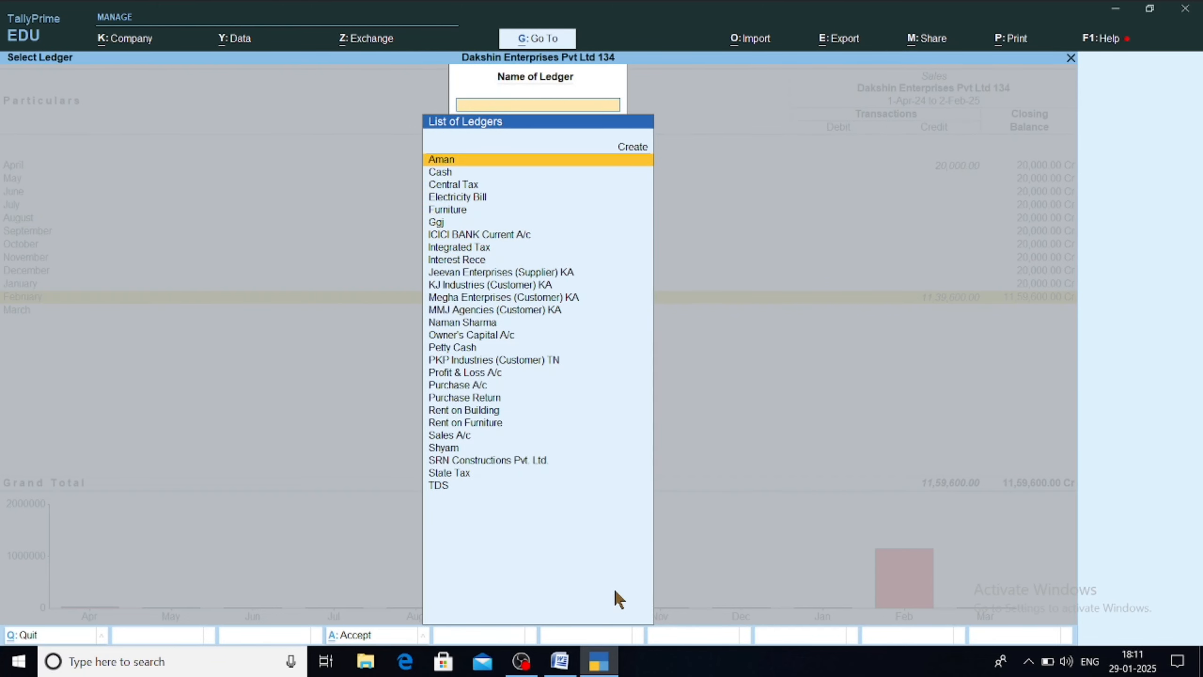
key("Down")
key("Return")
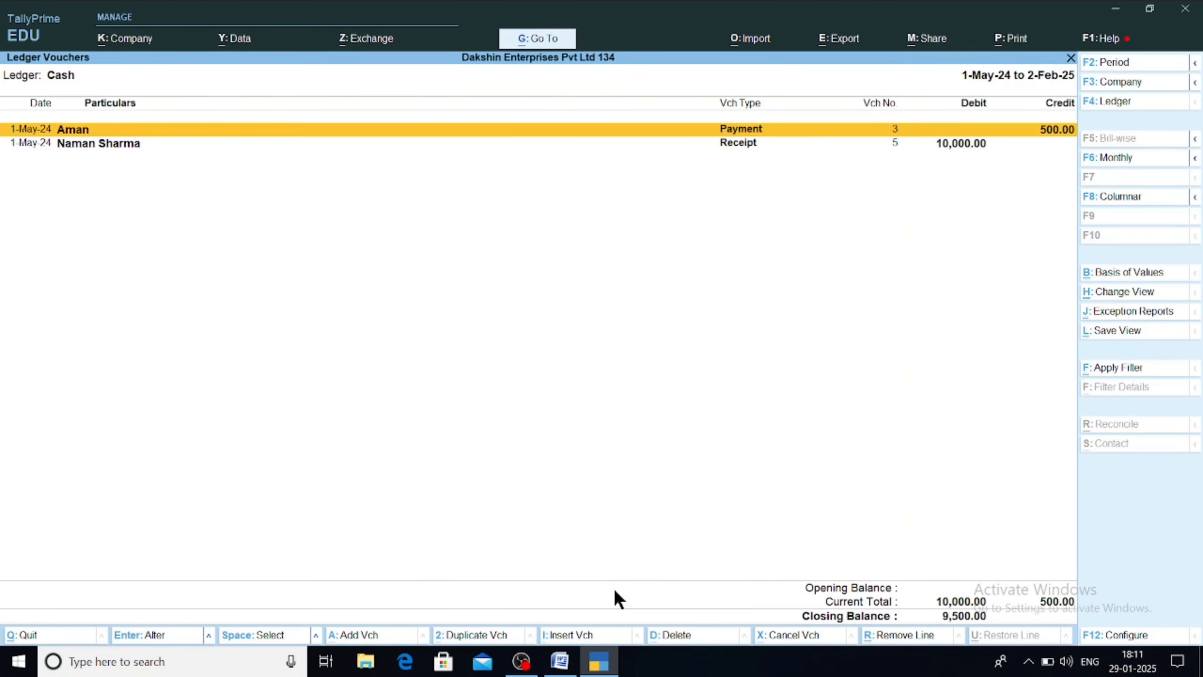
key("Down")
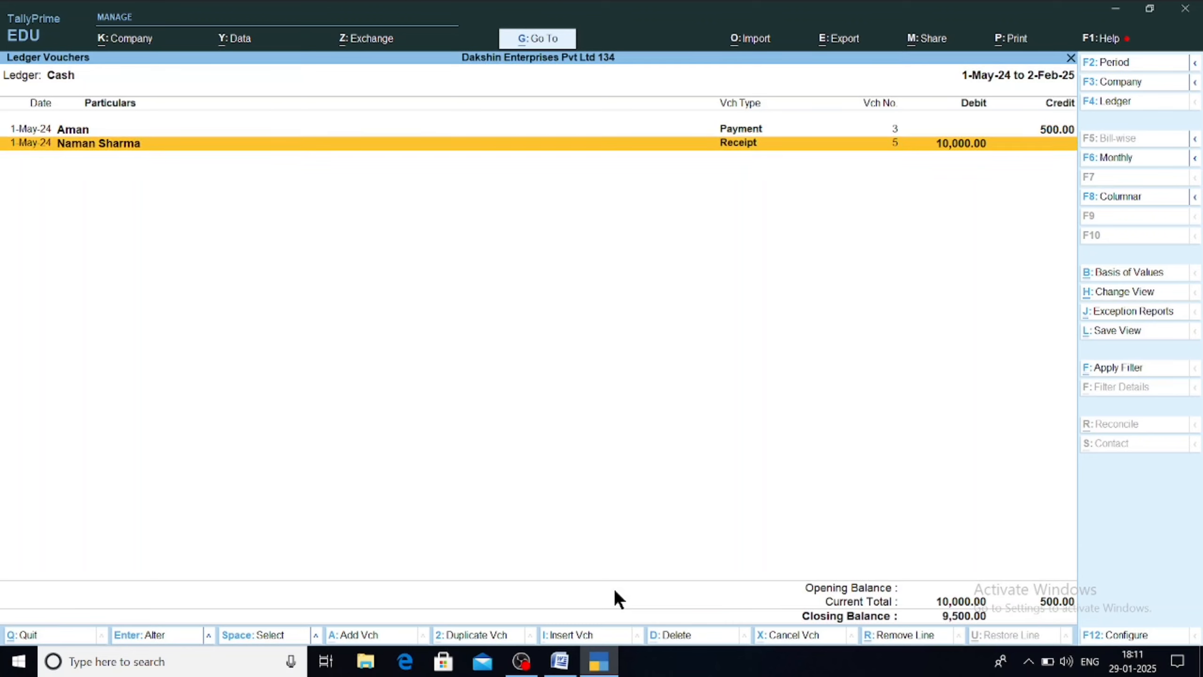
key("Up")
key("Down")
key("Up")
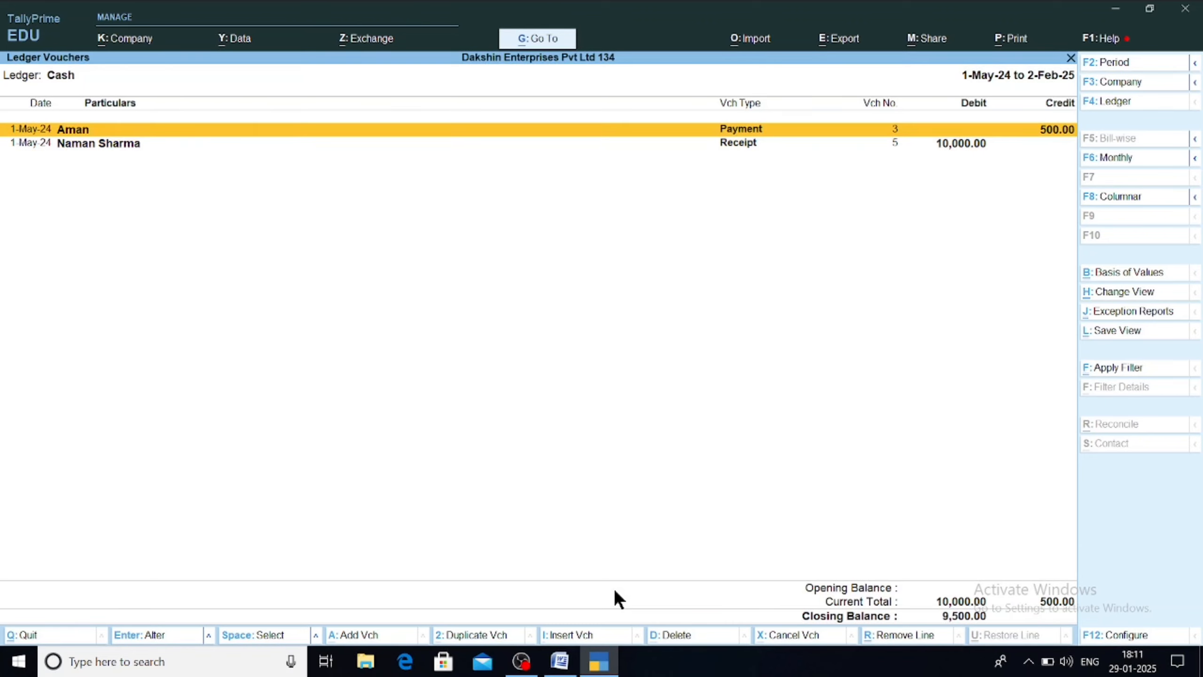
key("Down")
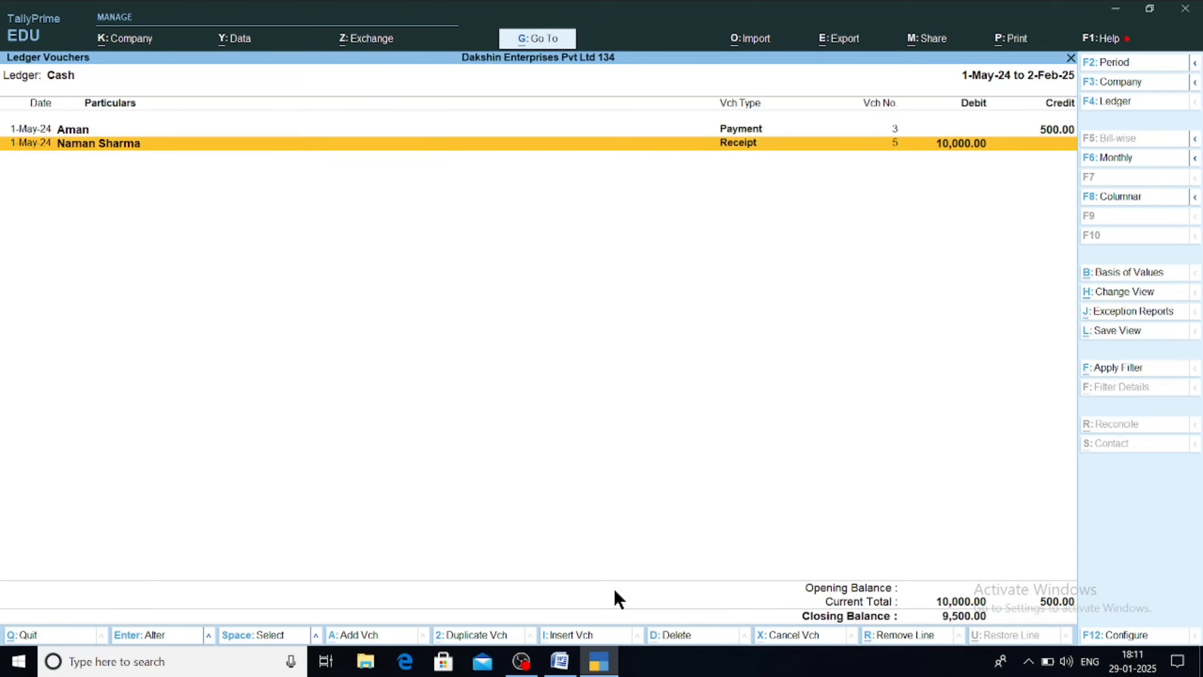
Step: Turn on Show Running Balance for the Cash ledger report, then back out to Select Ledger
key("F12")
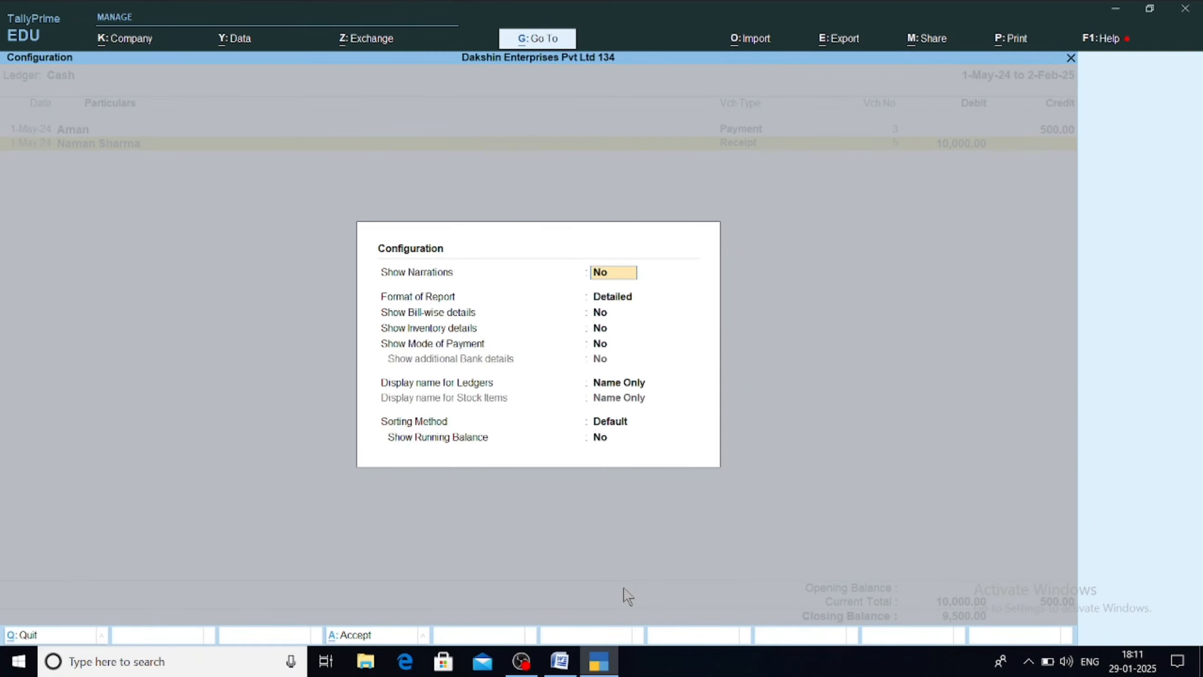
key("Return")
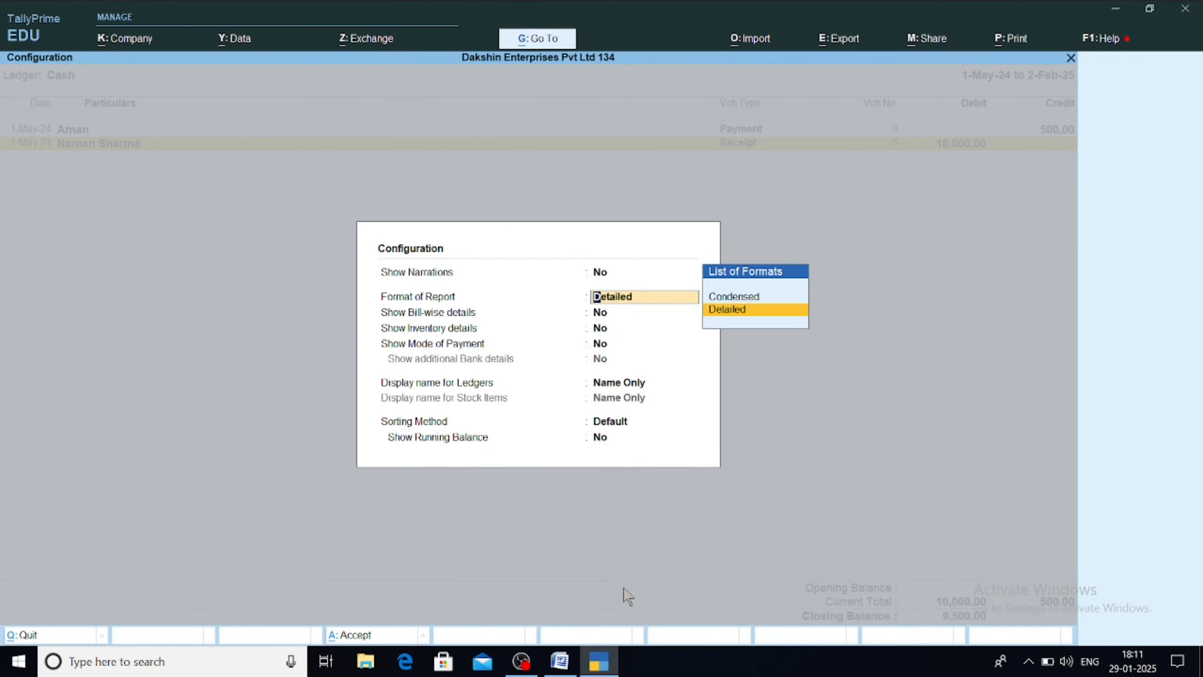
key("Return")
key("Return")
key("Return")
key("Return")
key("Return")
key("Return")
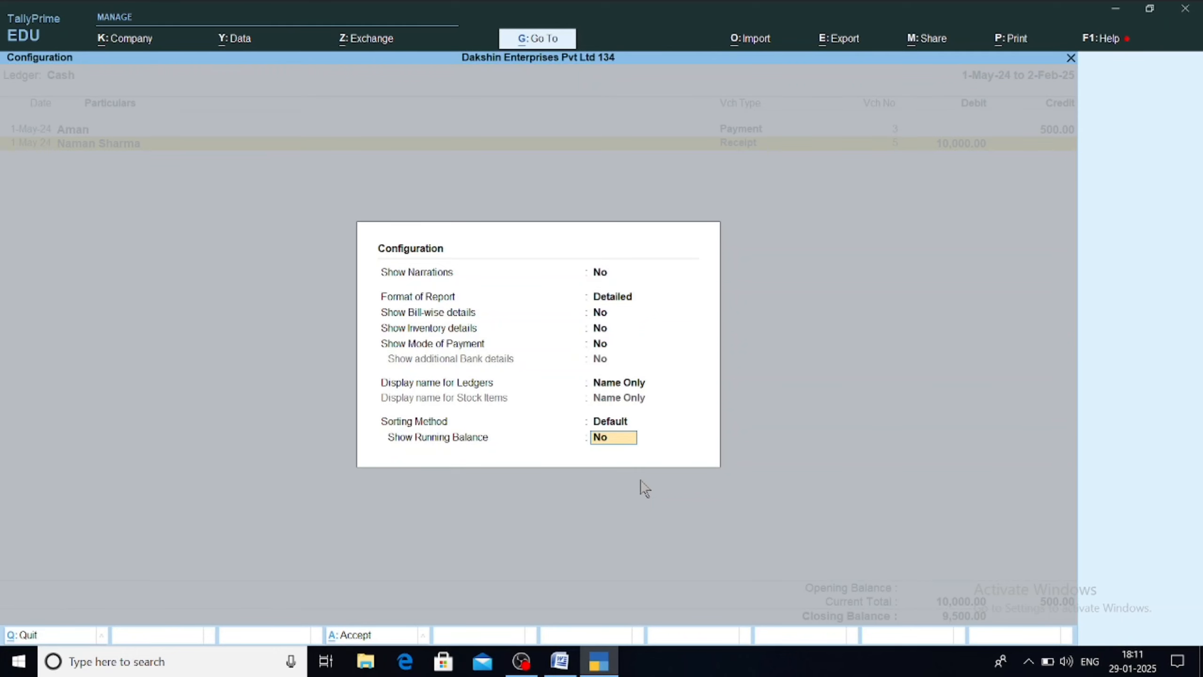
type("y")
key("Return")
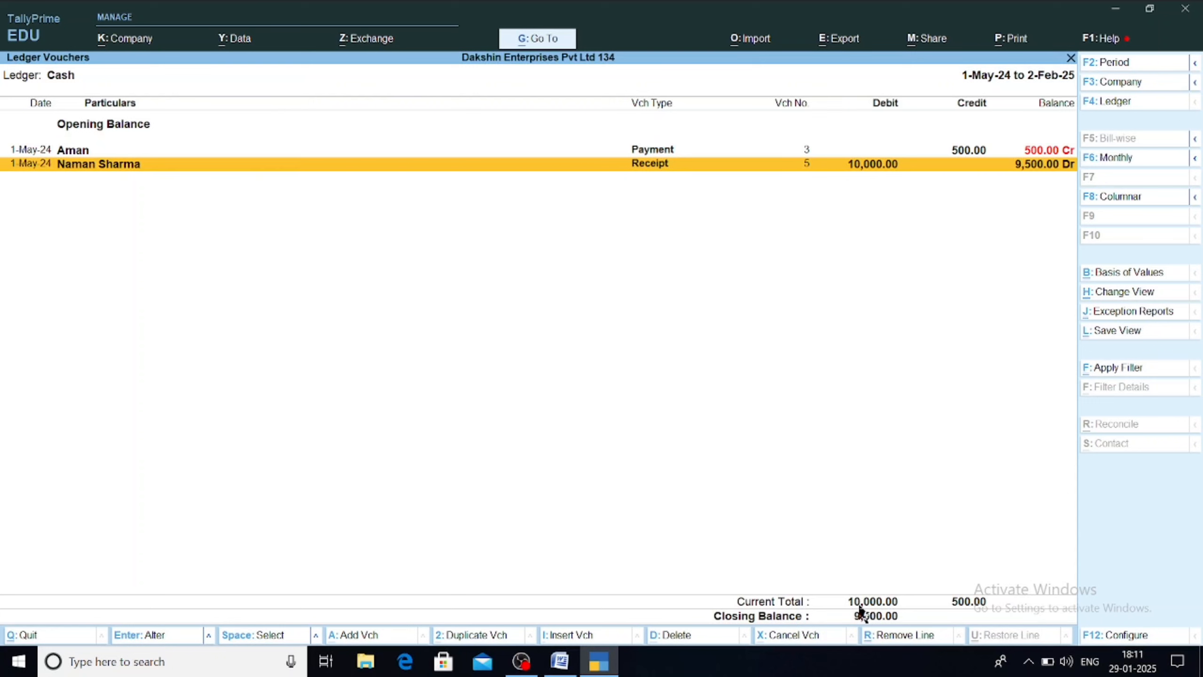
key("Escape")
Step: View ICICI BANK Current A/c ledger vouchers, check the Word notes, and return to TallyPrime
key("Down")
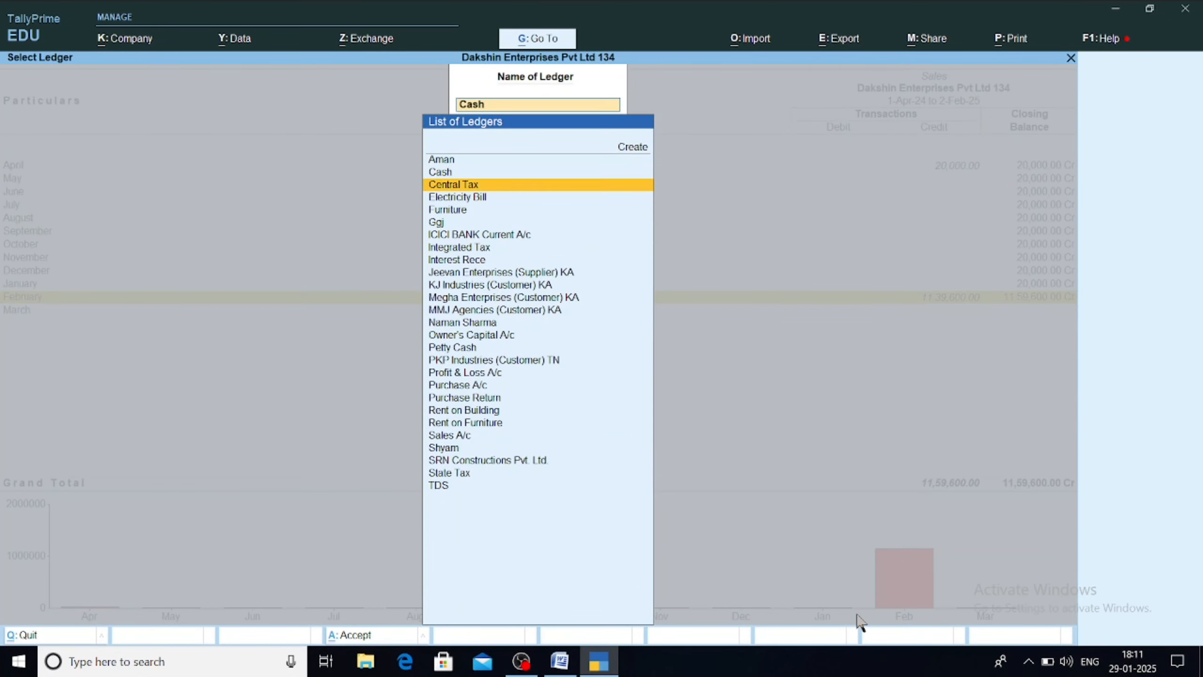
key("Down")
key("Down")
key("Down")
key("Down")
key("Return")
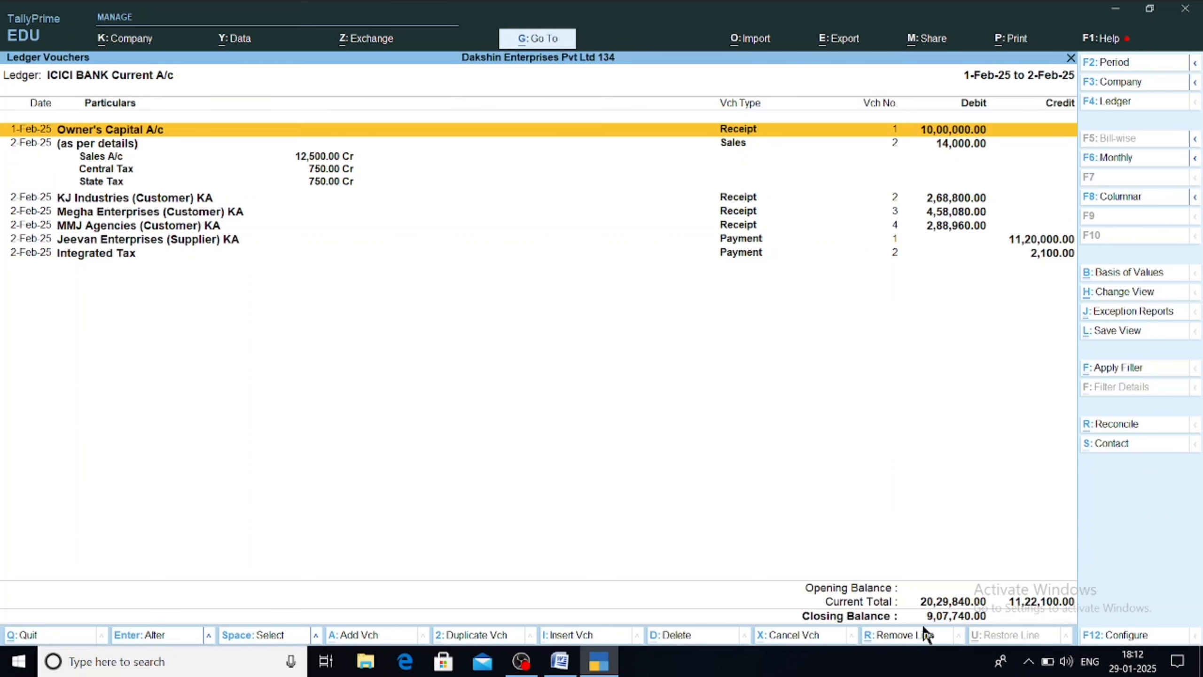
key("alt+Tab")
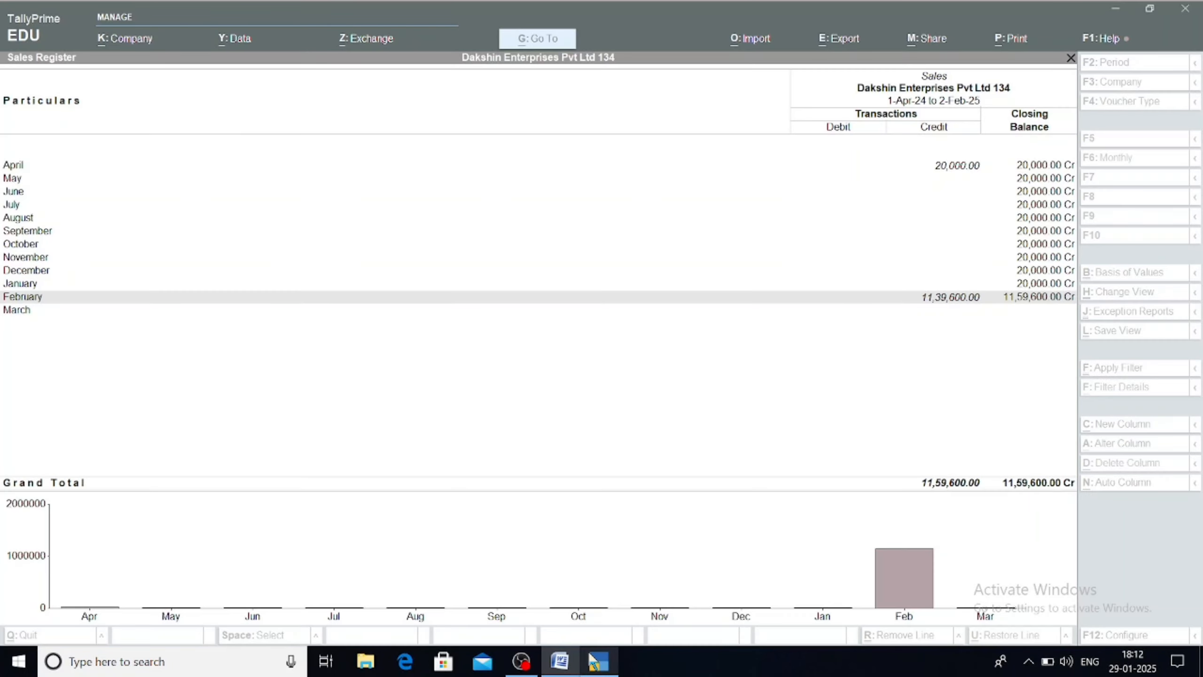
left_click(595, 660)
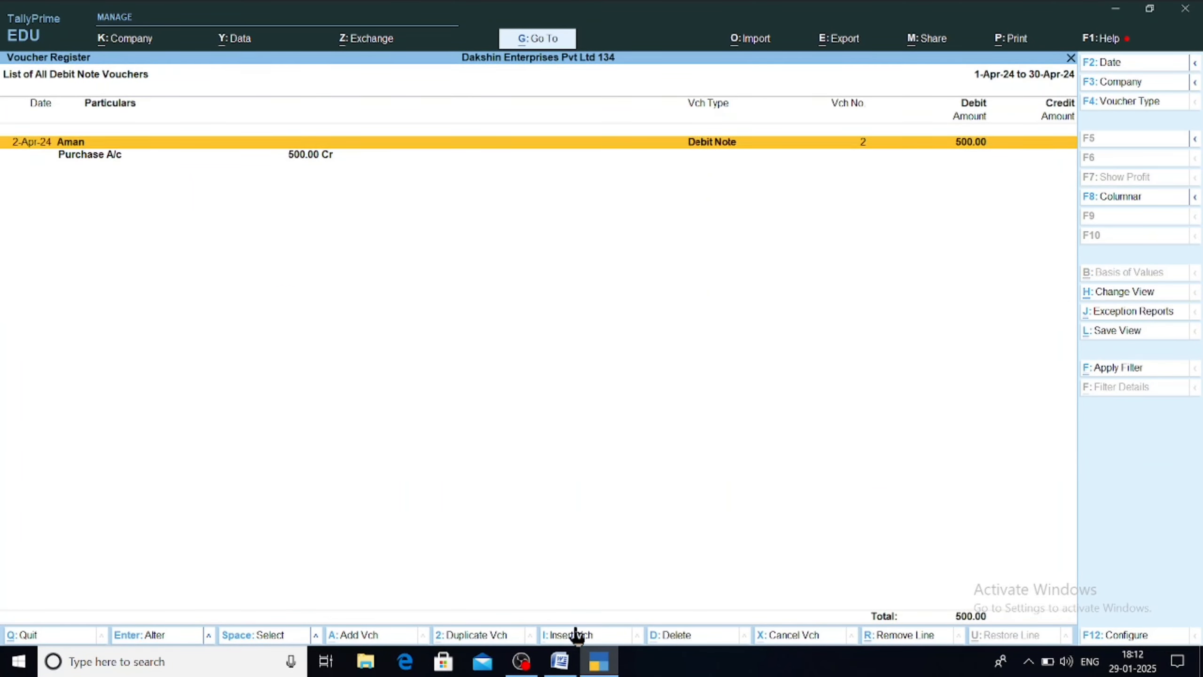
key("Escape")
key("Escape")
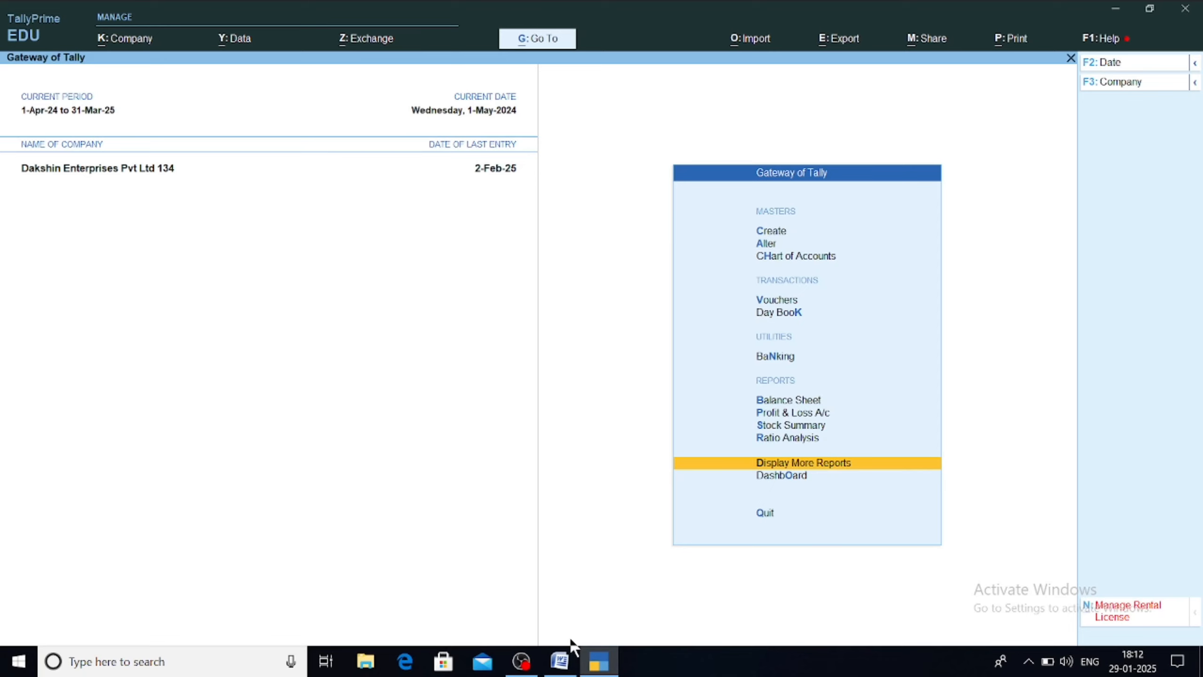
key("Up")
key("Up")
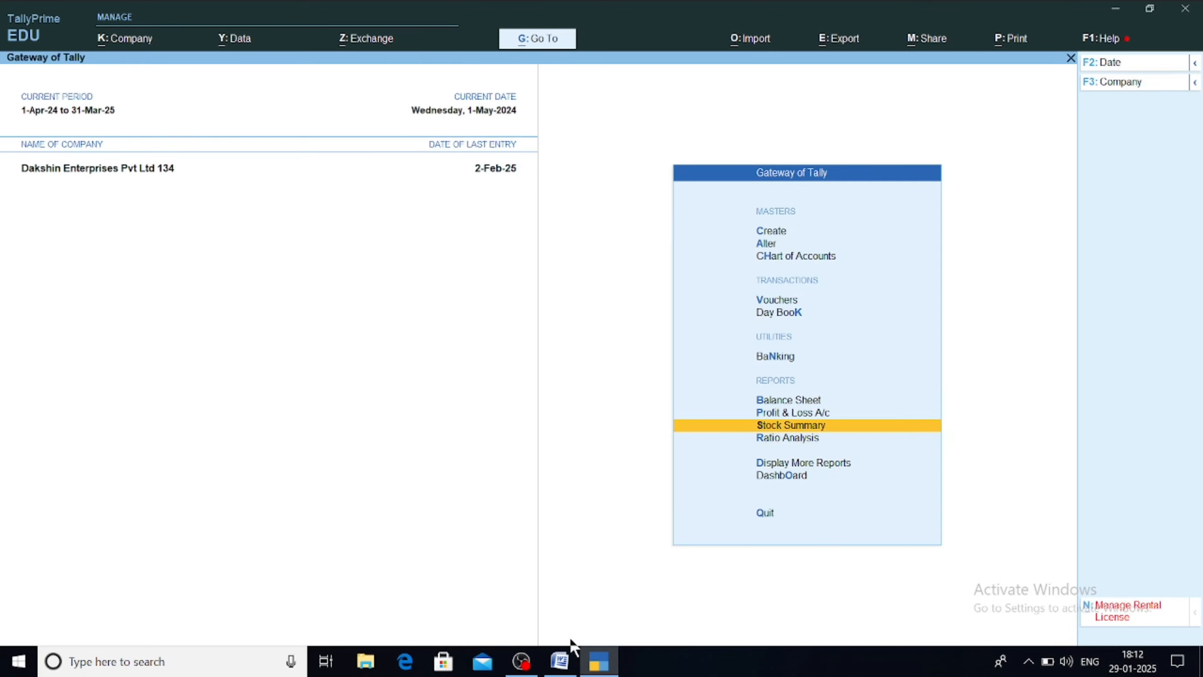
key("Return")
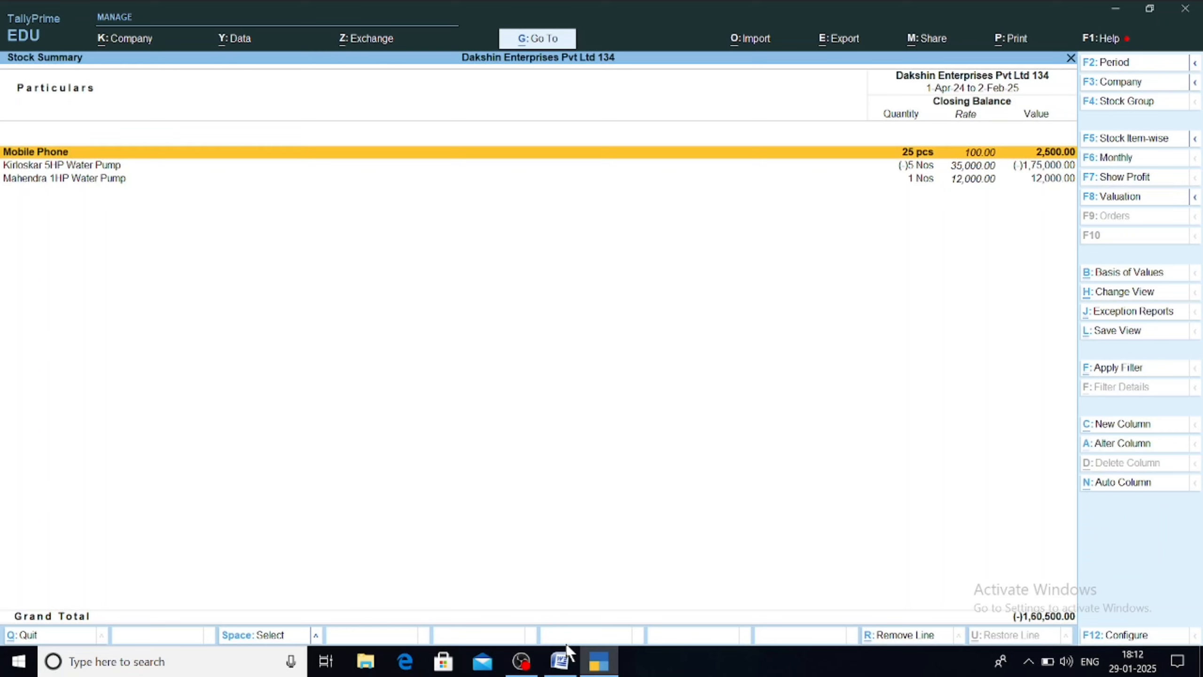
mouse_move(568, 654)
key("Return")
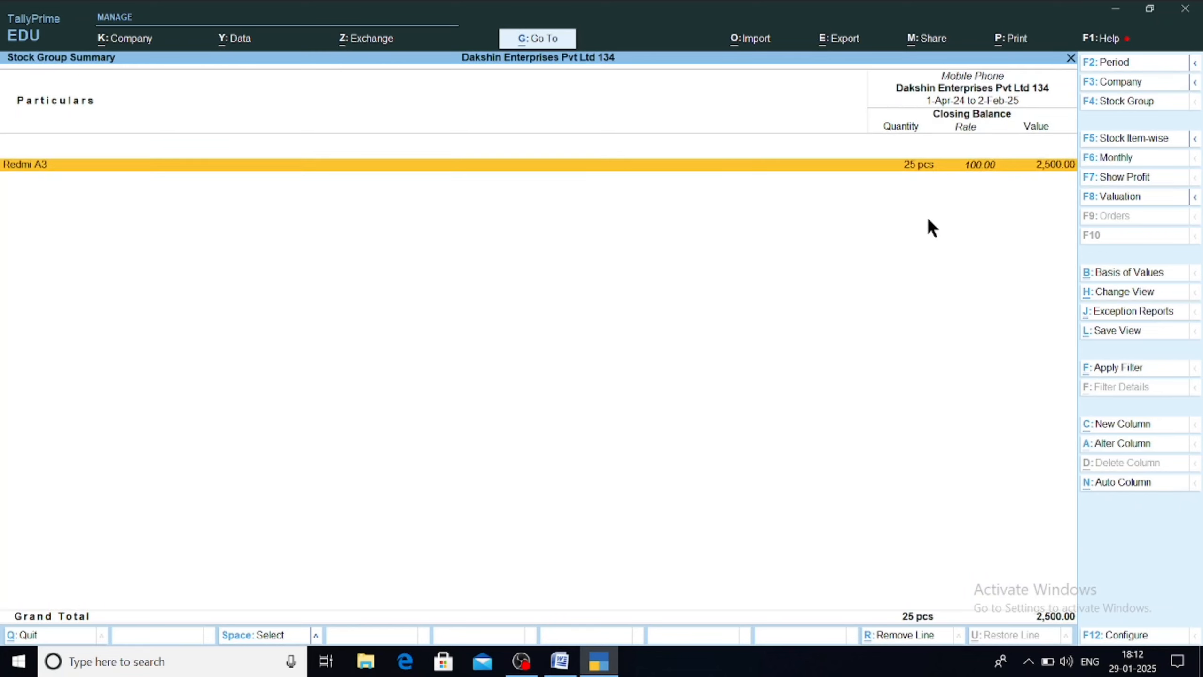
key("Return")
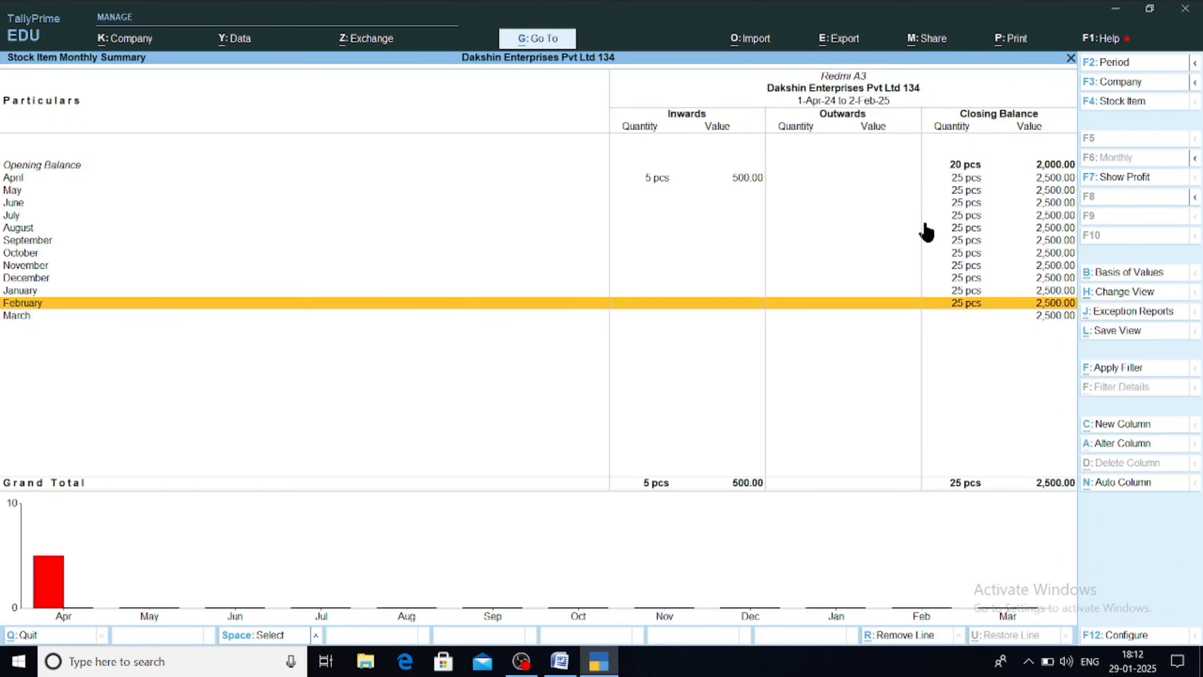
key("Return")
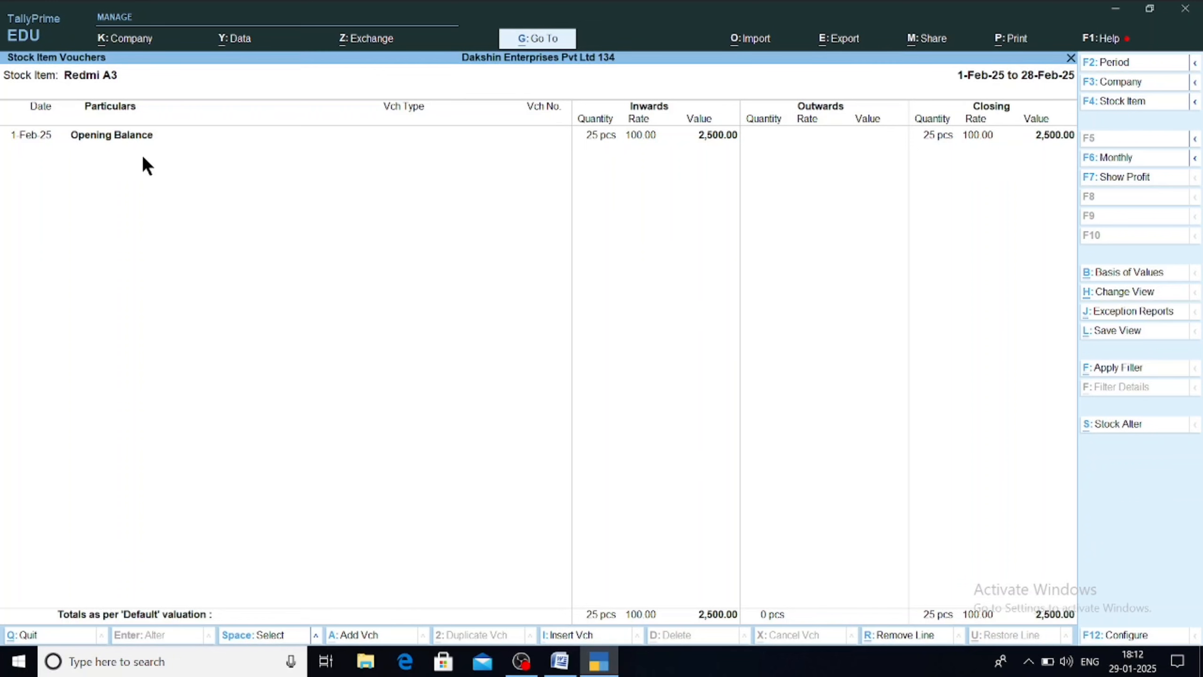
key("Escape")
key("Escape")
key("Escape")
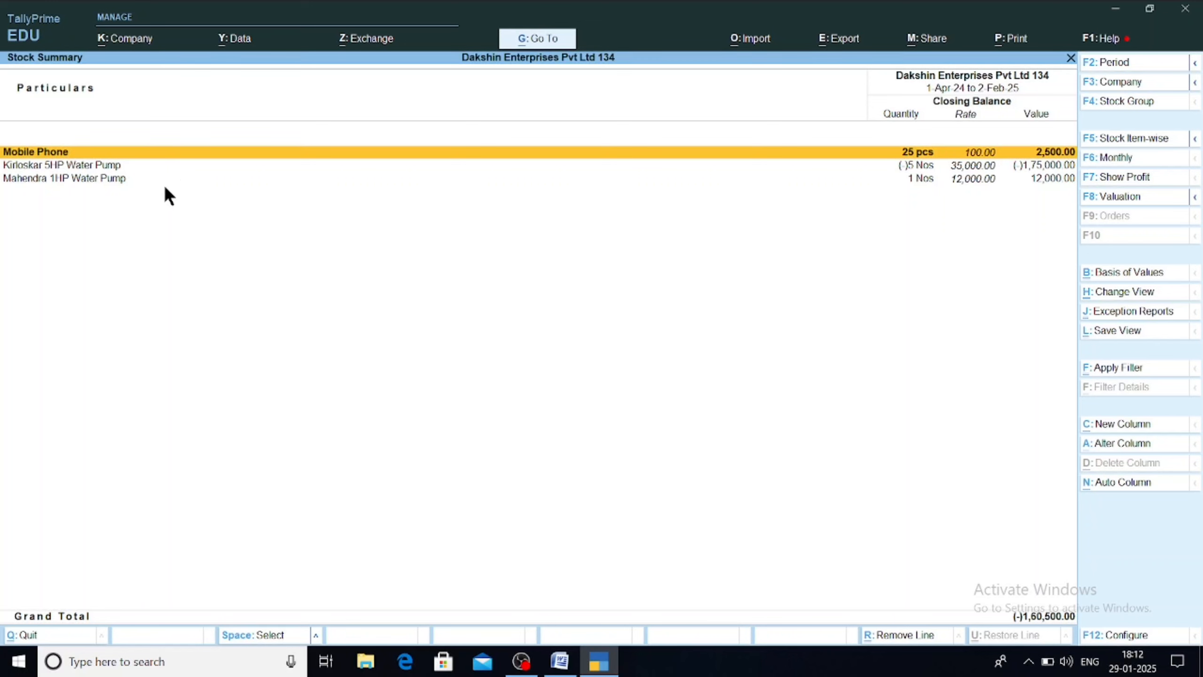
Step: Open the Day Book from the Gateway menu after abandoning the Go To search
key("alt")
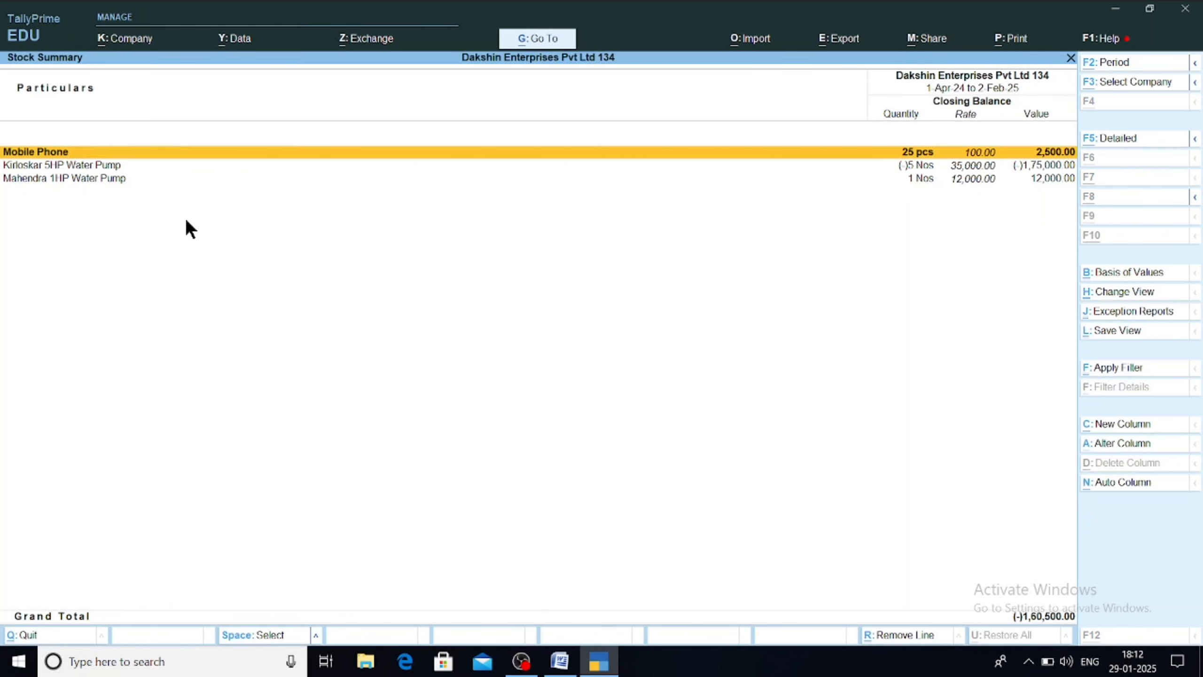
key("alt+g")
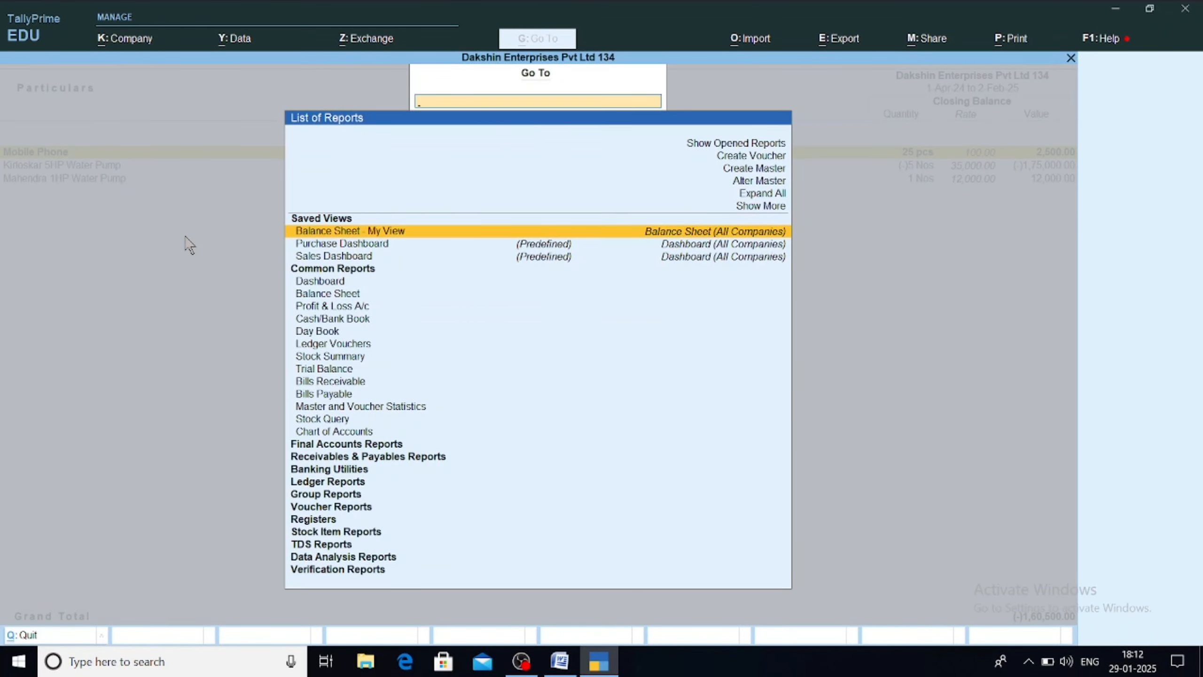
type("Day")
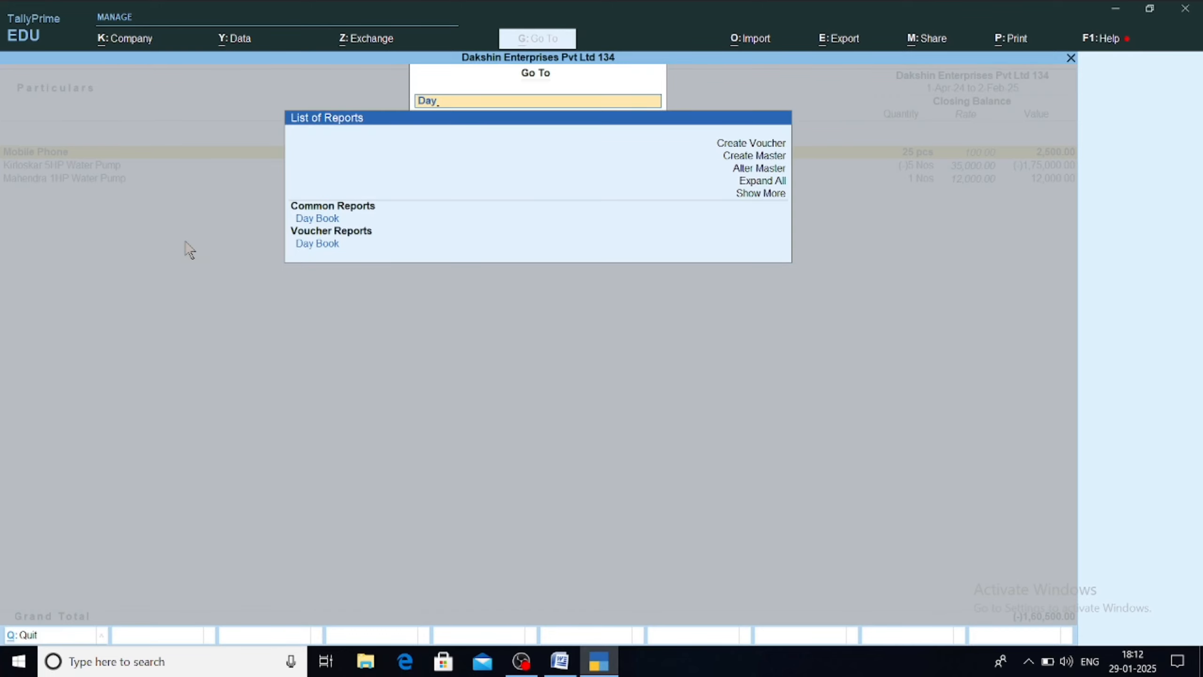
key("BackSpace")
key("BackSpace")
key("BackSpace")
key("Escape")
key("Escape")
key("Up")
key("Up")
key("Up")
key("Up")
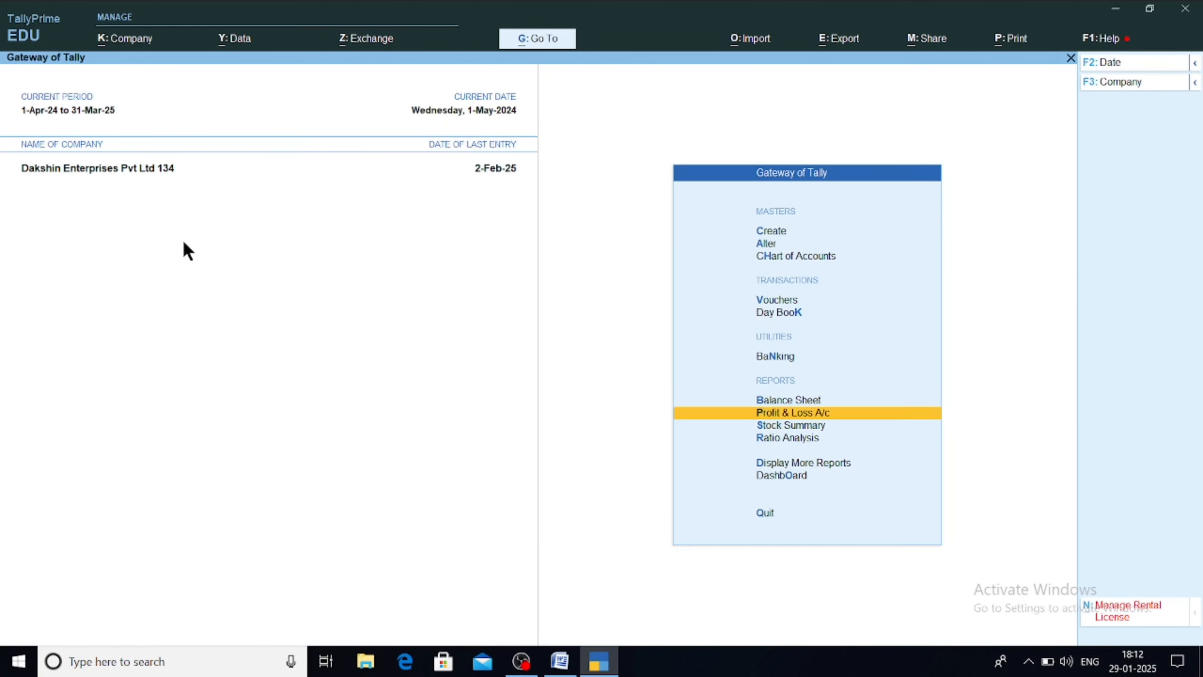
key("Return")
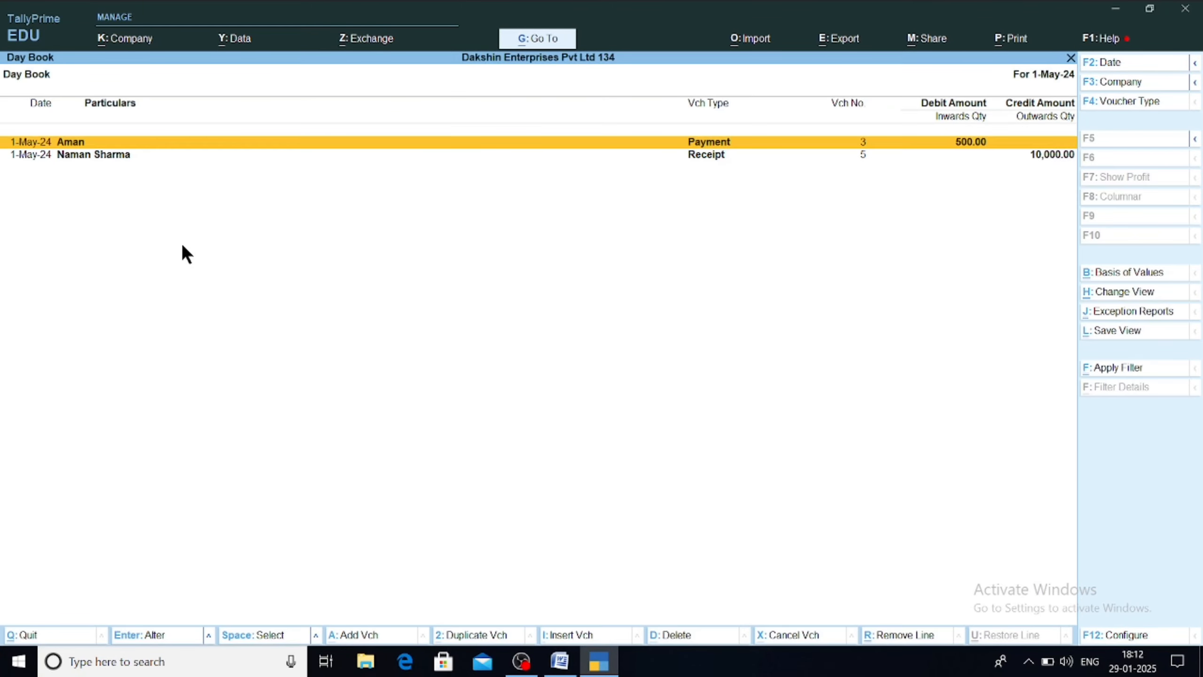
Step: Set the Day Book period from 1-4-2024 to 2-5-2024
key("alt+F2")
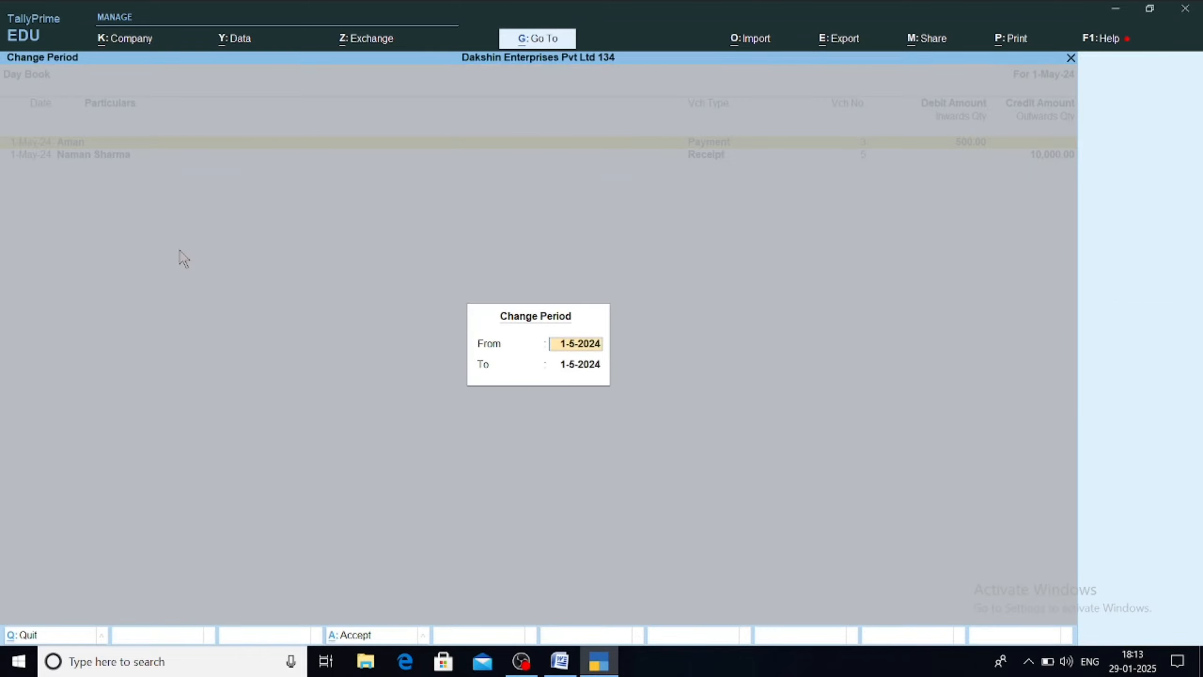
type("1-4")
key("Return")
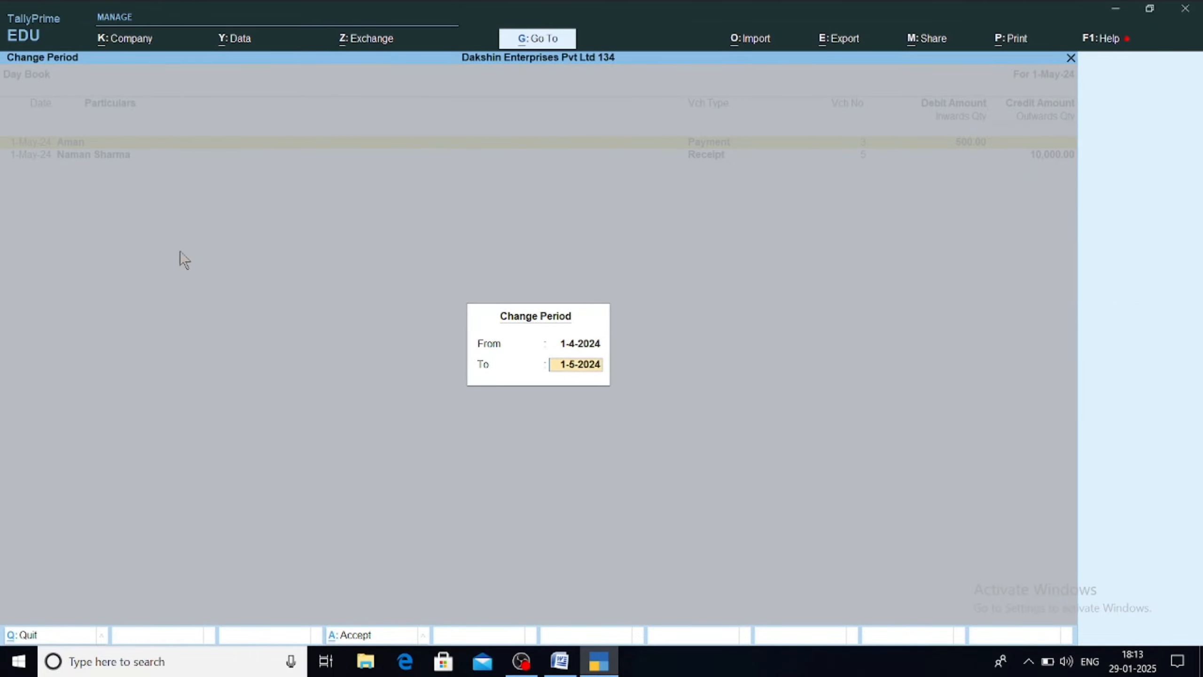
type("31-")
key("BackSpace")
key("BackSpace")
key("BackSpace")
type("2-5")
Step: Apply the 1-Apr-24 to 2-May-24 period and browse the listed Day Book vouchers
key("Return")
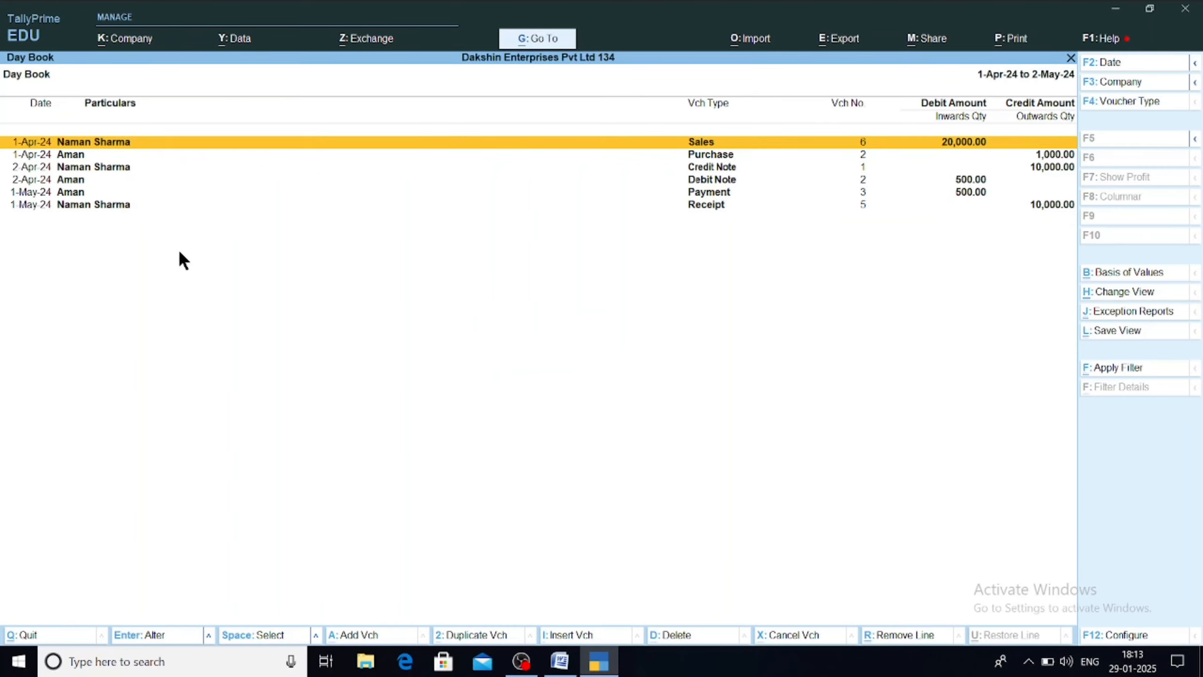
key("Down")
key("Down")
key("Down")
key("Down")
key("Down")
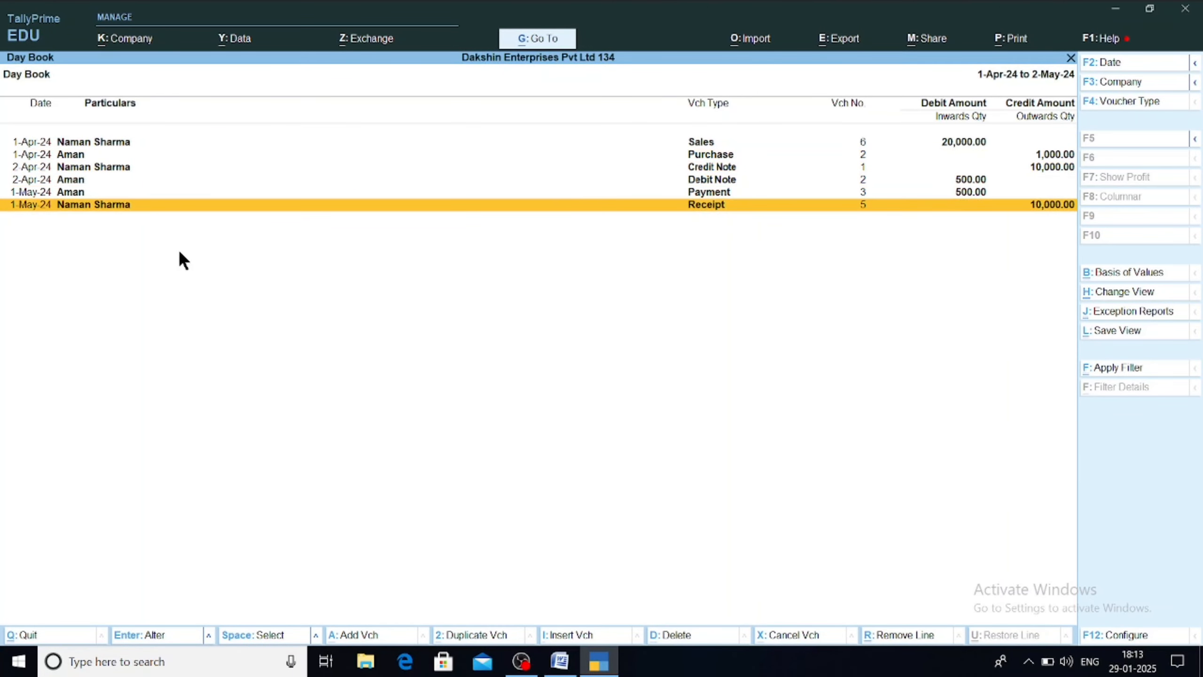
key("Up")
key("Up")
key("Up")
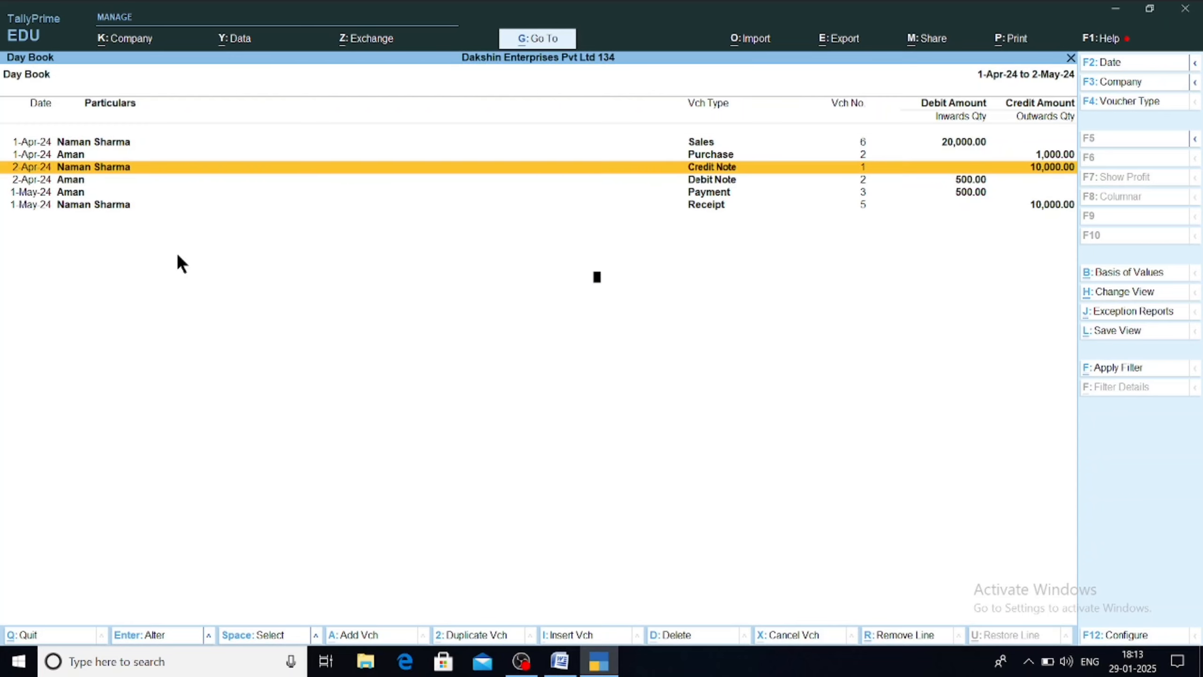
Step: Edit the Show Narrations display setting, then review the Credit Note, Debit Note and Purchase vouchers
key("F12")
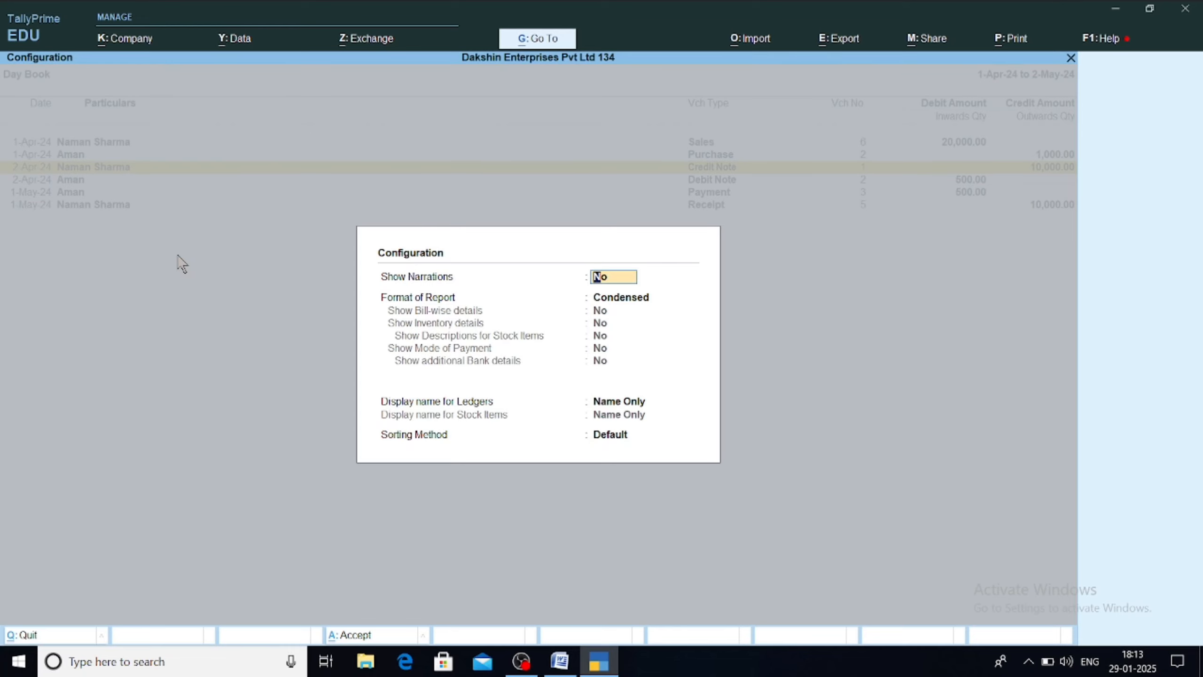
key("BackSpace")
key("Escape")
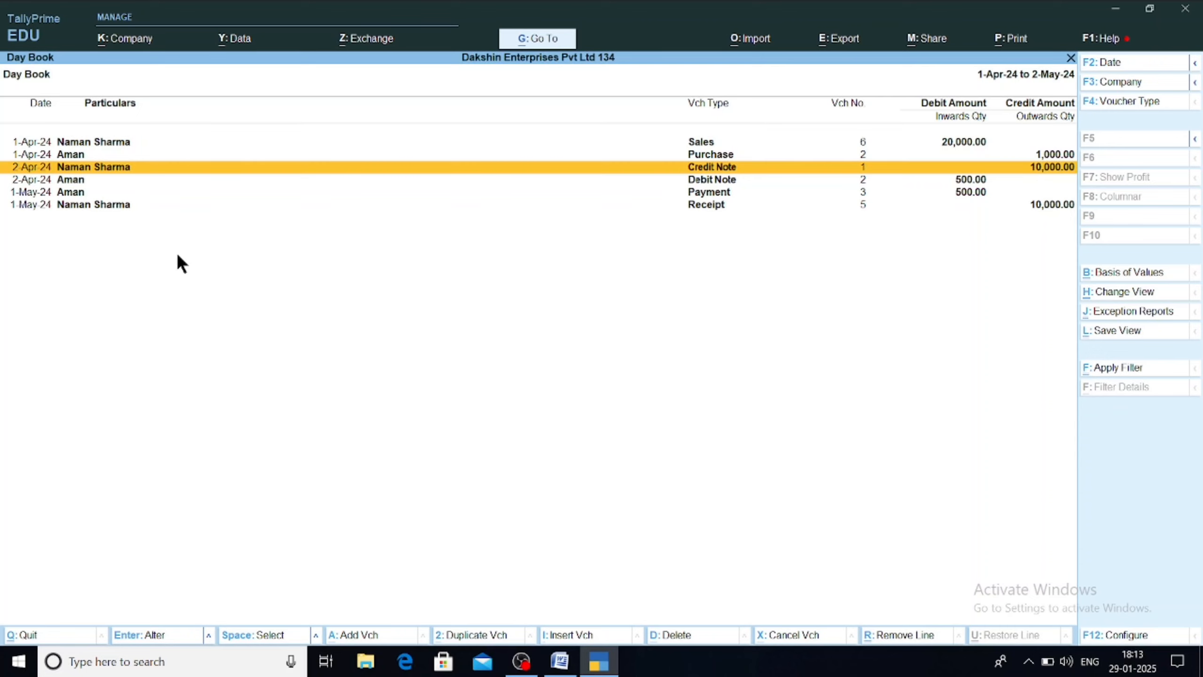
key("Down")
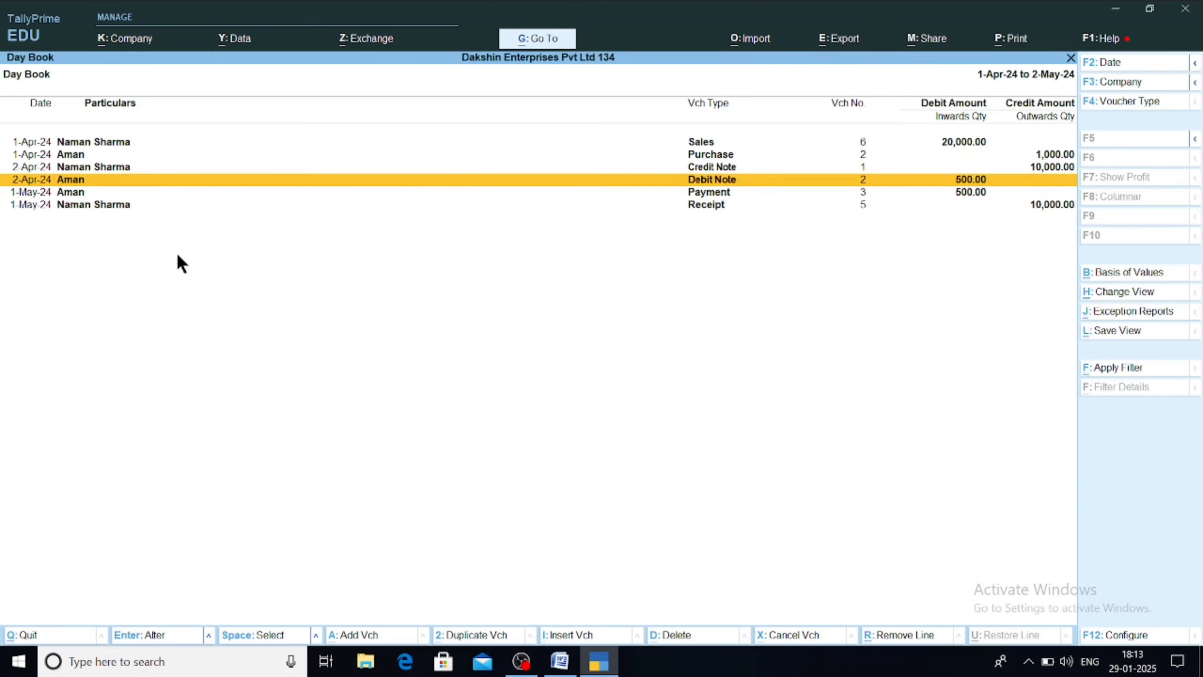
key("Up")
key("Down")
key("Up")
key("Up")
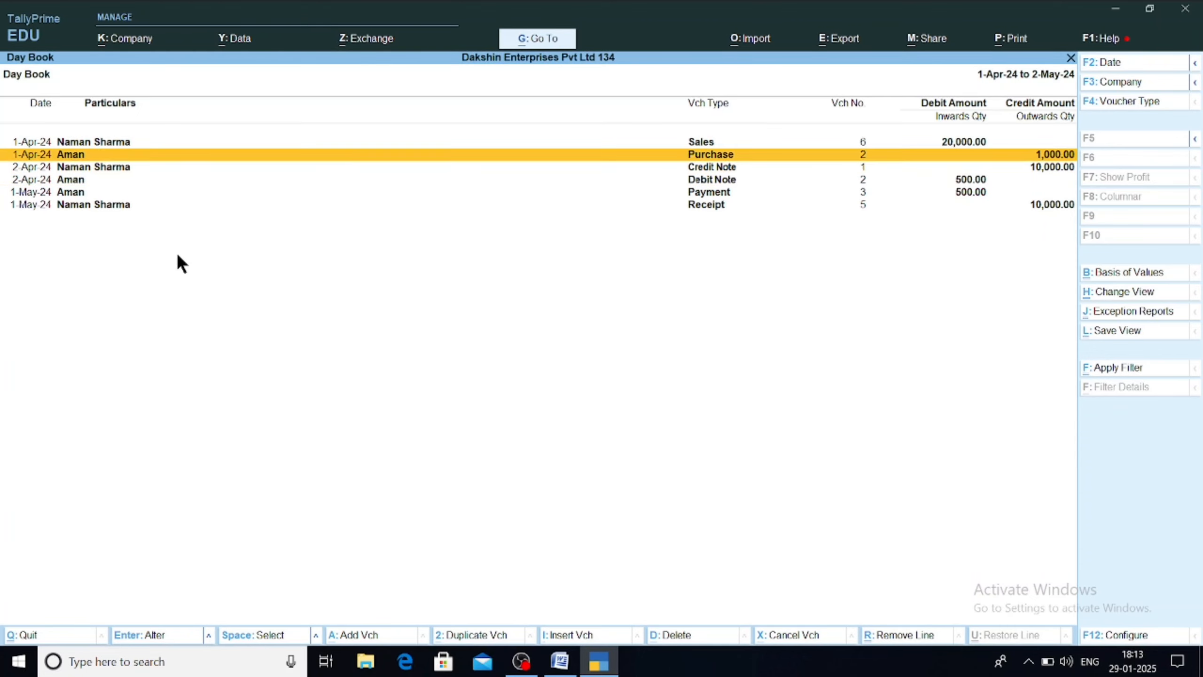
Step: Clear both the From and To dates of the Day Book period
key("F2")
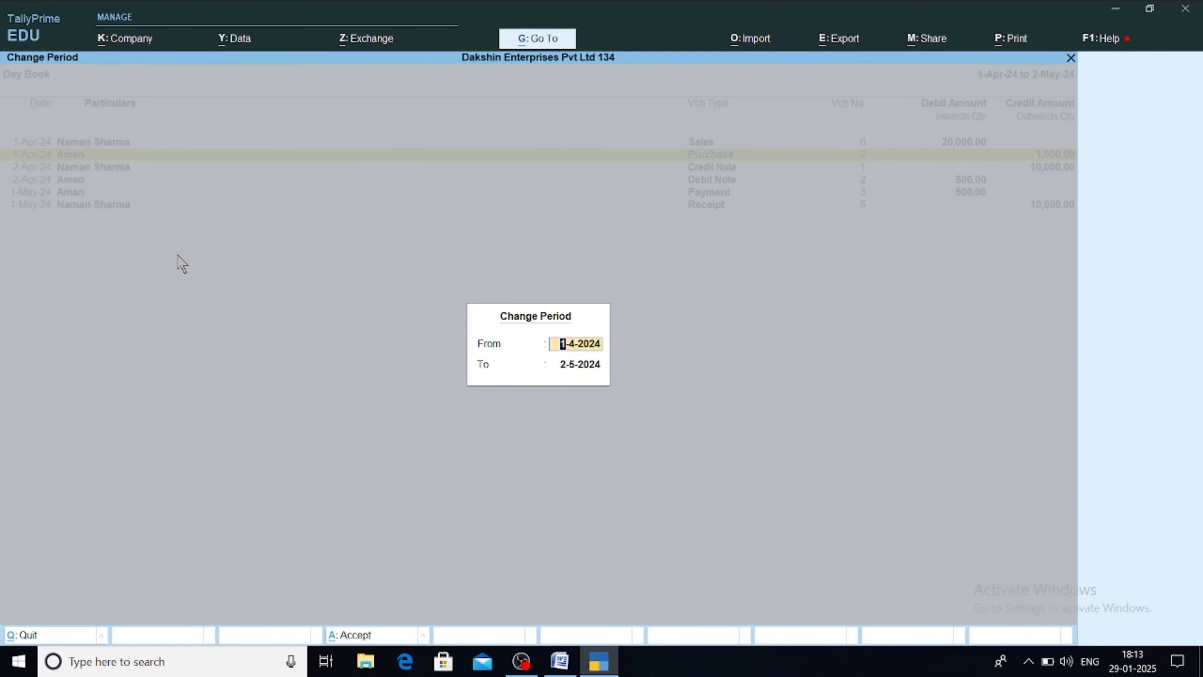
key("BackSpace")
key("Return")
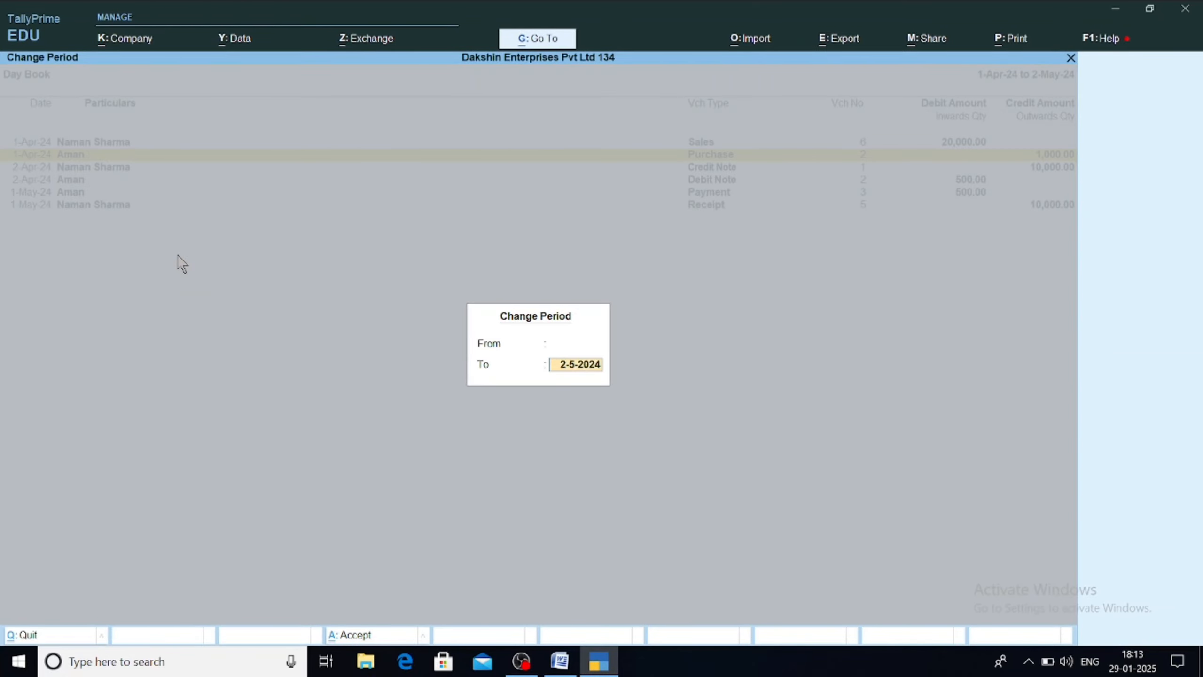
key("BackSpace")
Step: Apply the full 1-Apr-24 to 2-Feb-25 period, reach the last voucher, and switch to the Word notes
key("Return")
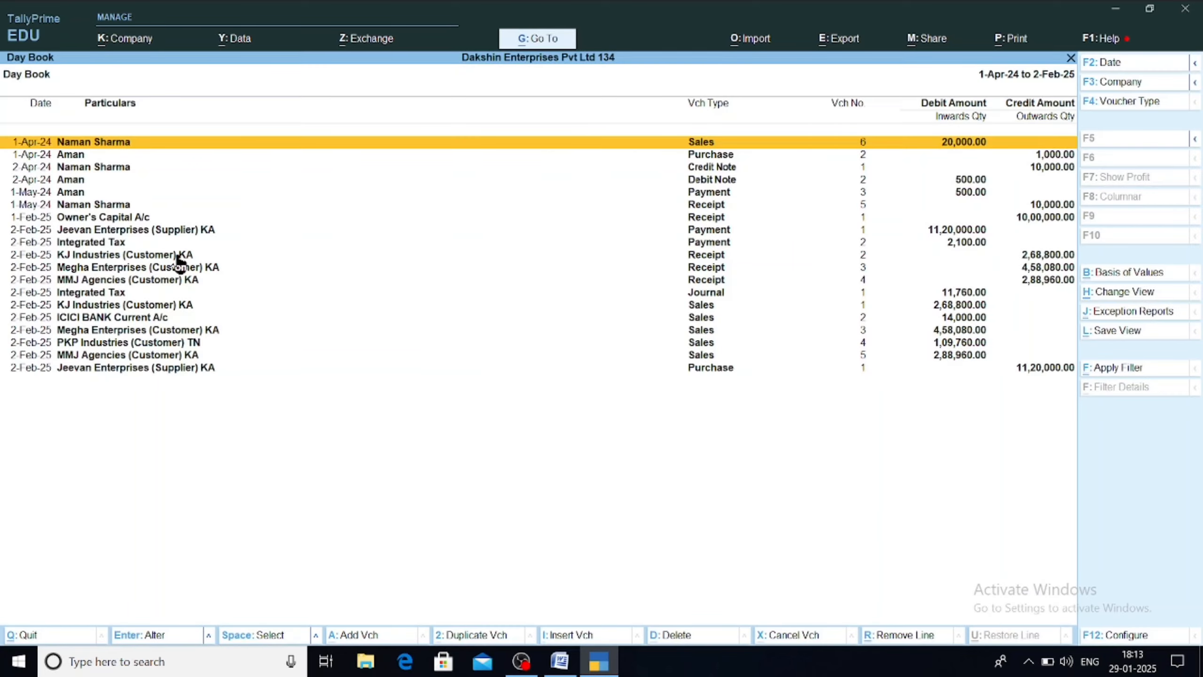
key("Down")
key("Down")
key("Down")
key("Down")
key("Down")
key("Down")
key("Down")
key("Down")
key("Down")
key("Down")
key("Down")
key("Down")
key("Down")
key("Down")
key("Down")
key("Down")
key("Down")
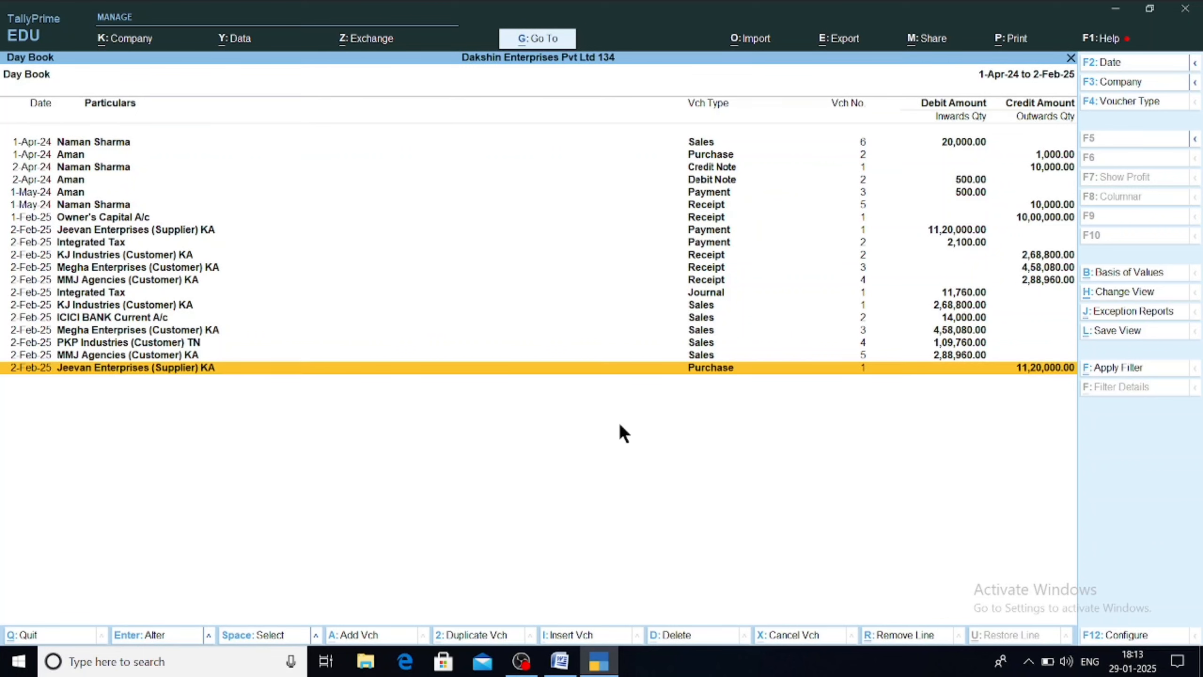
left_click(560, 661)
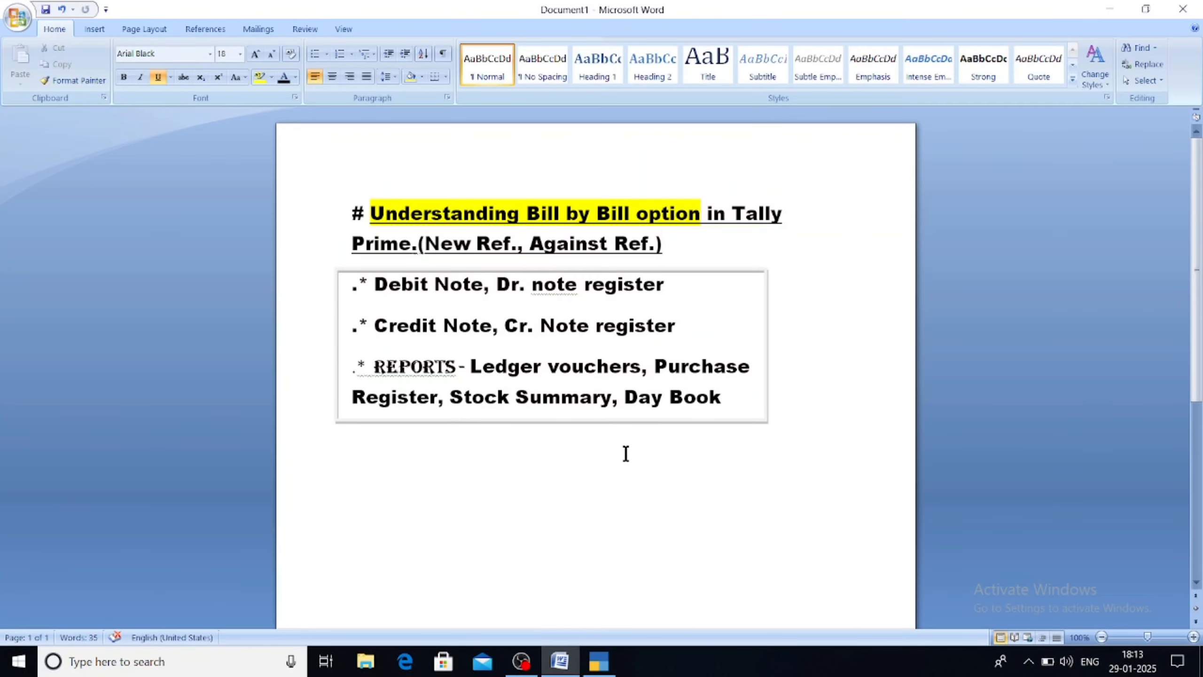